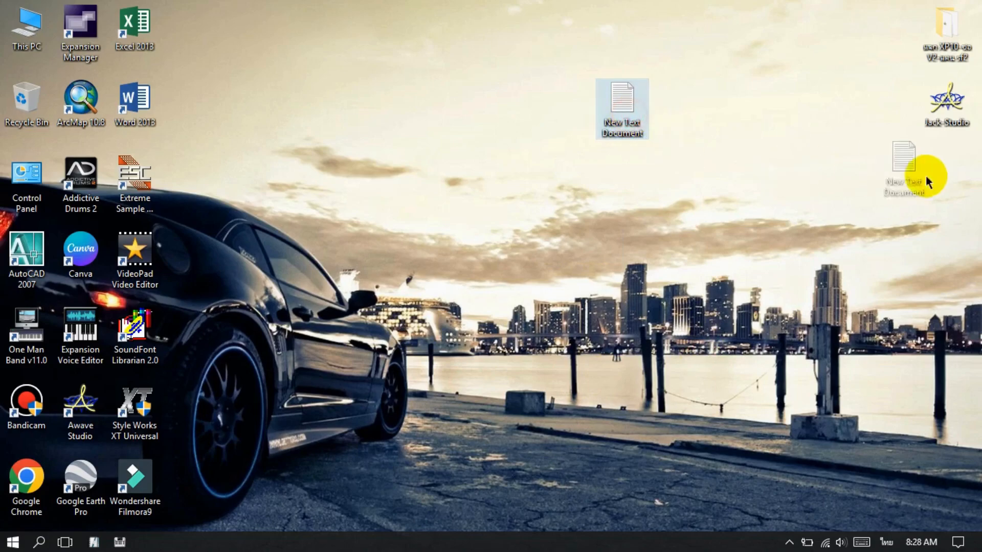
Open the New Text Document on the desktop and enter the Lao title "ວິທີໂຮມຊາວຟ້ອນ" on its first line.
click(948, 196)
double_click(947, 196)
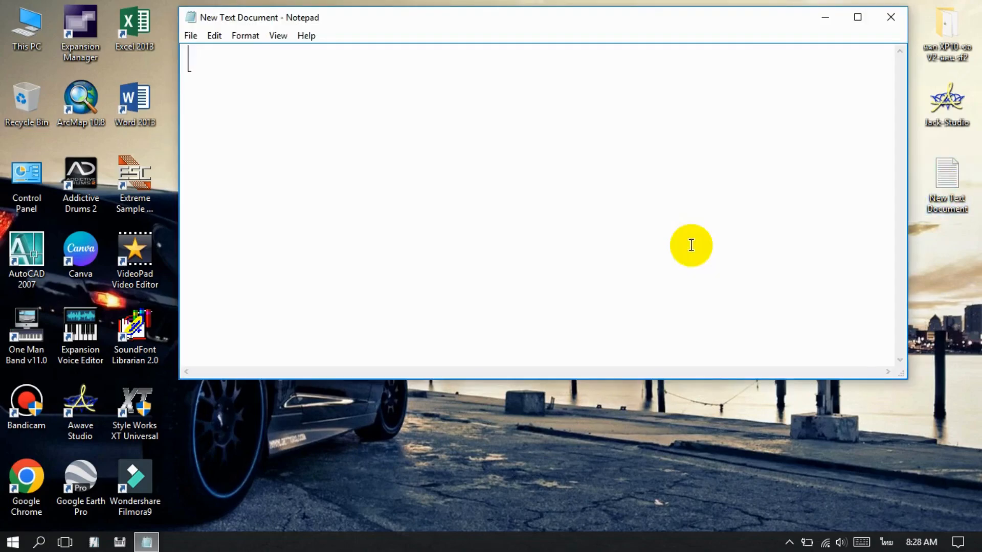
key(alt+shift)
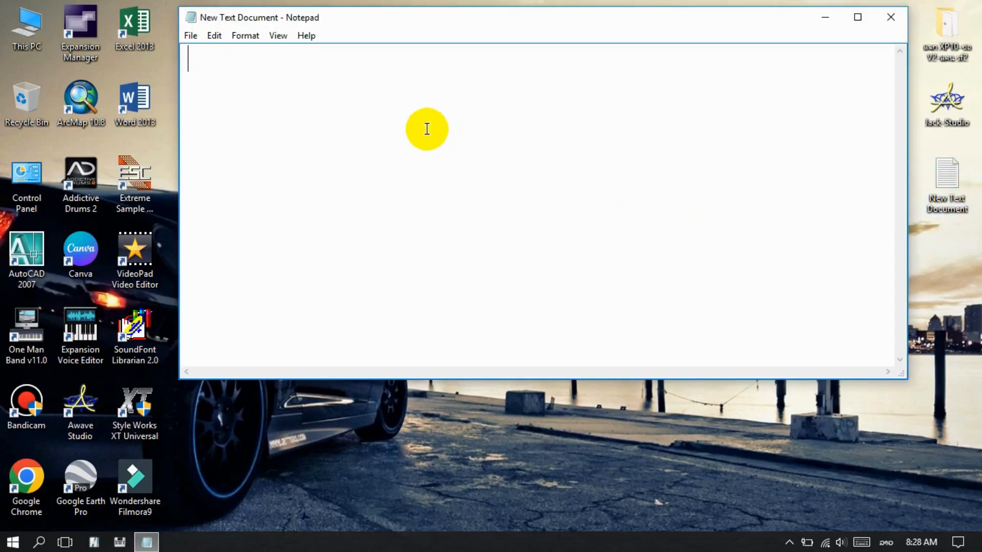
text(ວິທີໃ)
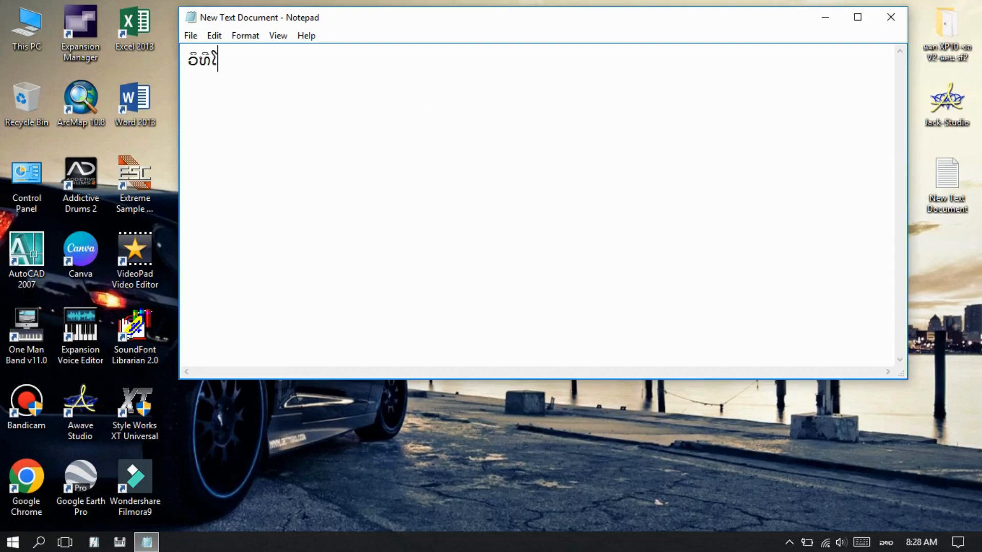
text(ຊງານ)
text(ນ)
text(ພ້ອນ)
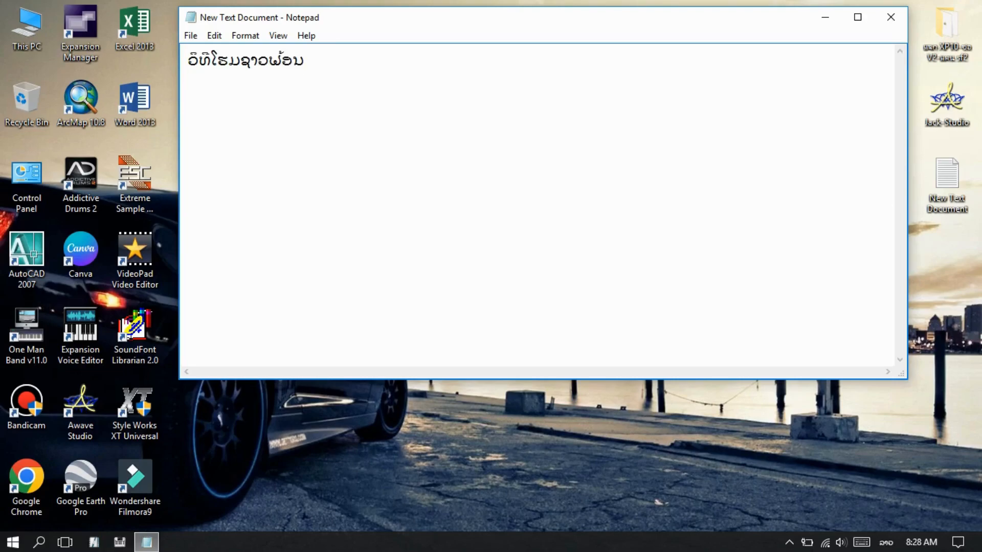
key(Return)
Copy the SoundFont Librarian 2.0 shortcut's name and add the line "-ເປີດ SoundFont Librarian 2.0" under the note's title.
click(818, 22)
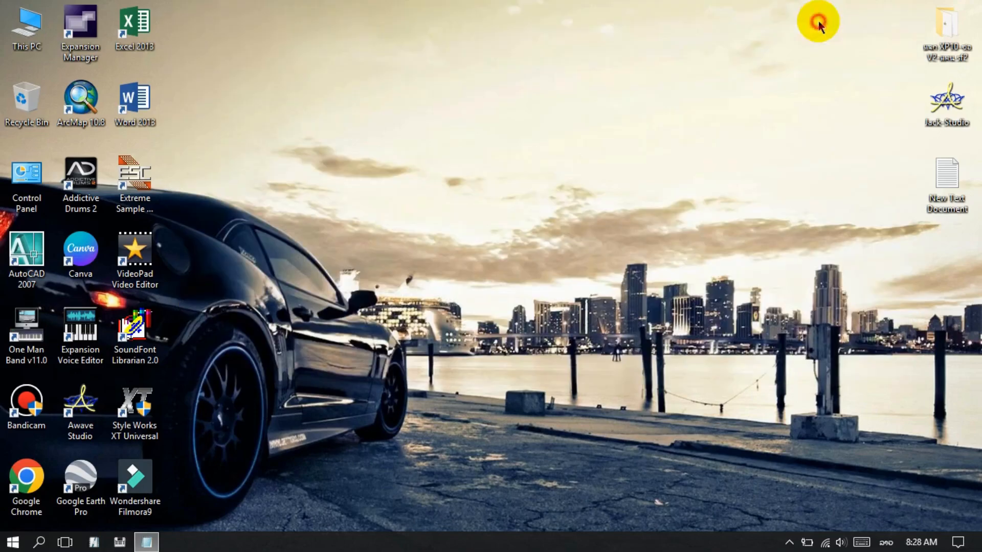
click(538, 171)
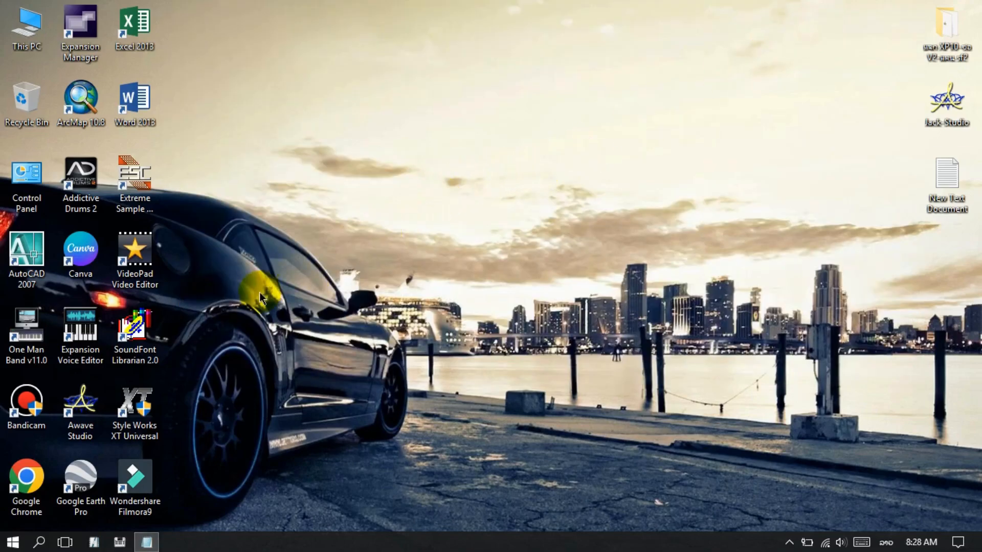
click(152, 342)
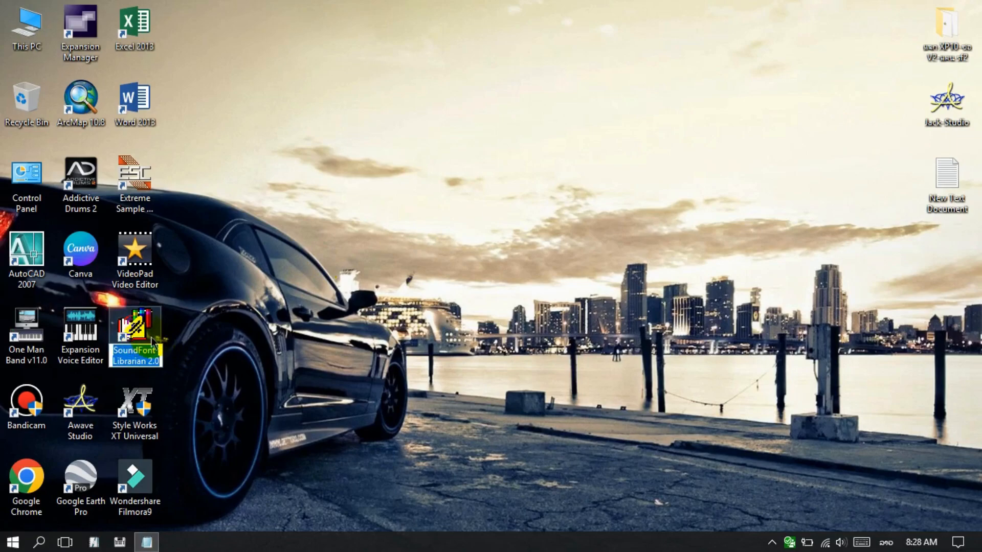
click(144, 543)
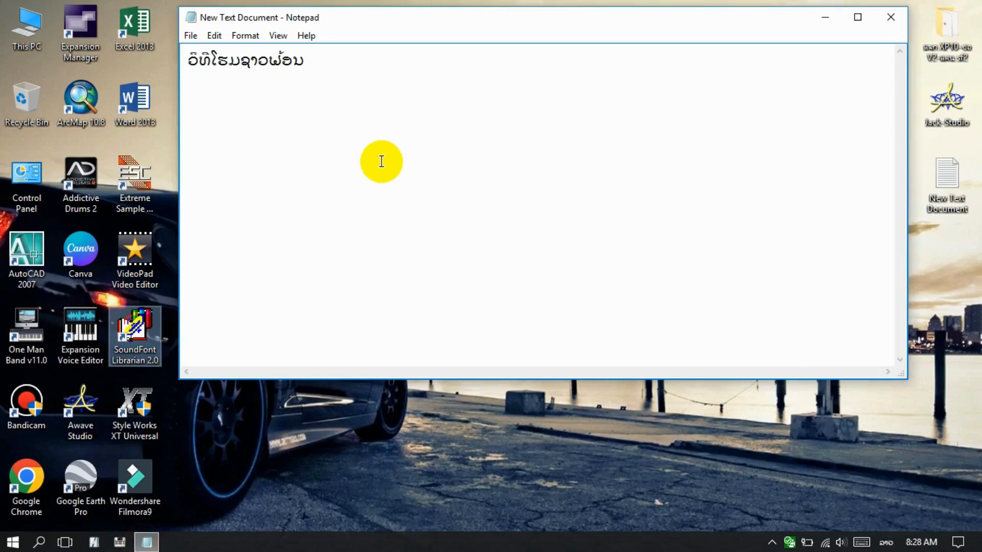
text(-ເປ)
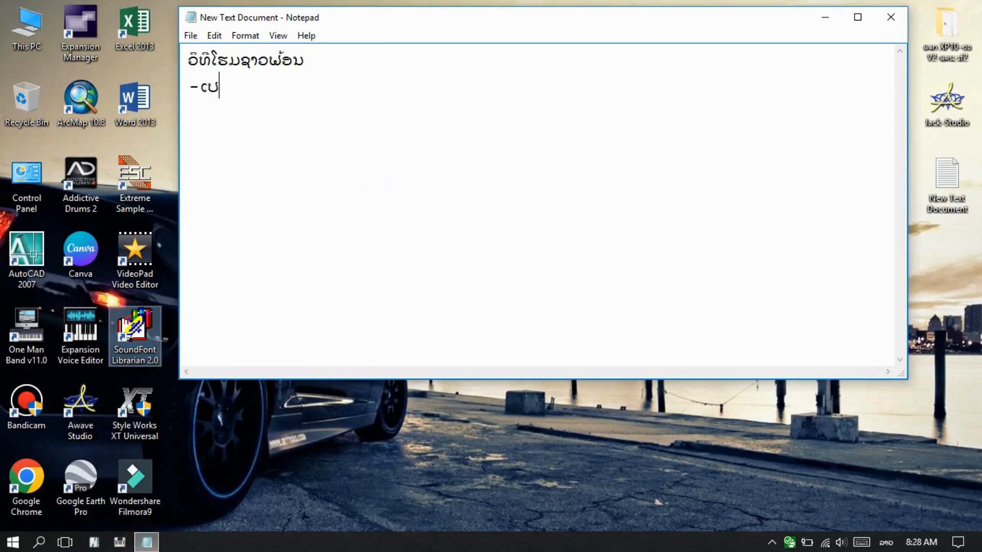
text(ີດ)
text(SoundFont Librarian 2.0)
click(244, 87)
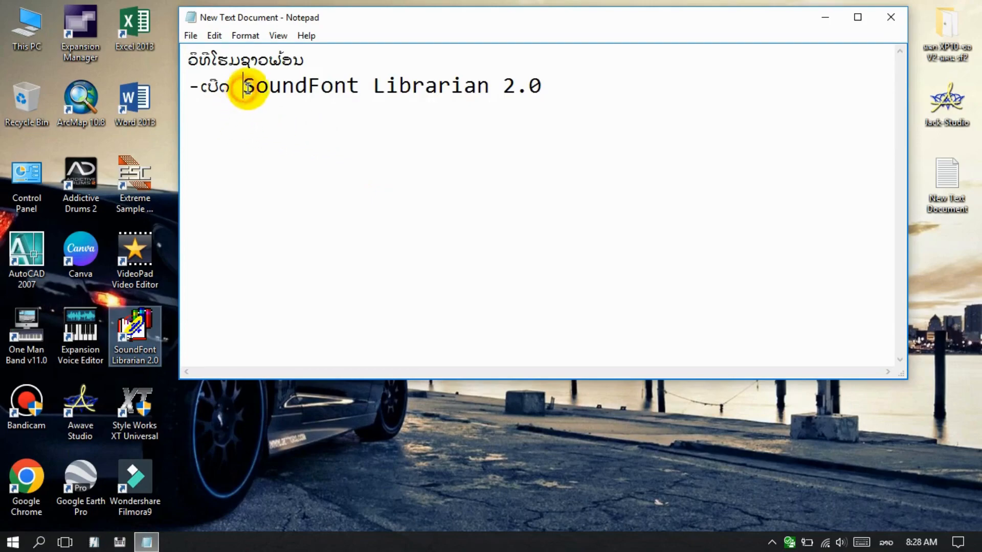
drag(200, 87, 543, 89)
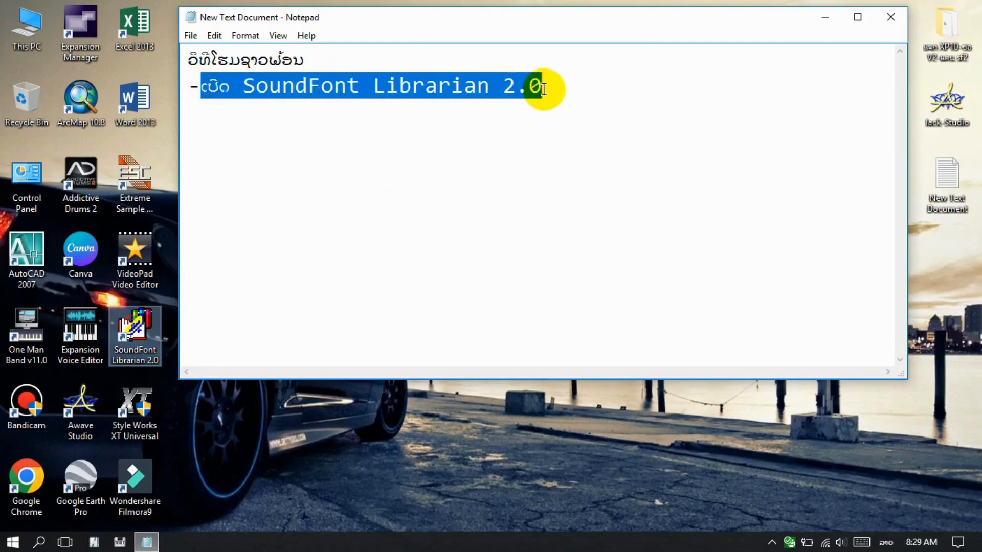
Launch SoundFont Librarian 2.0 from the desktop and reposition its window clear of the desktop shortcuts.
click(825, 17)
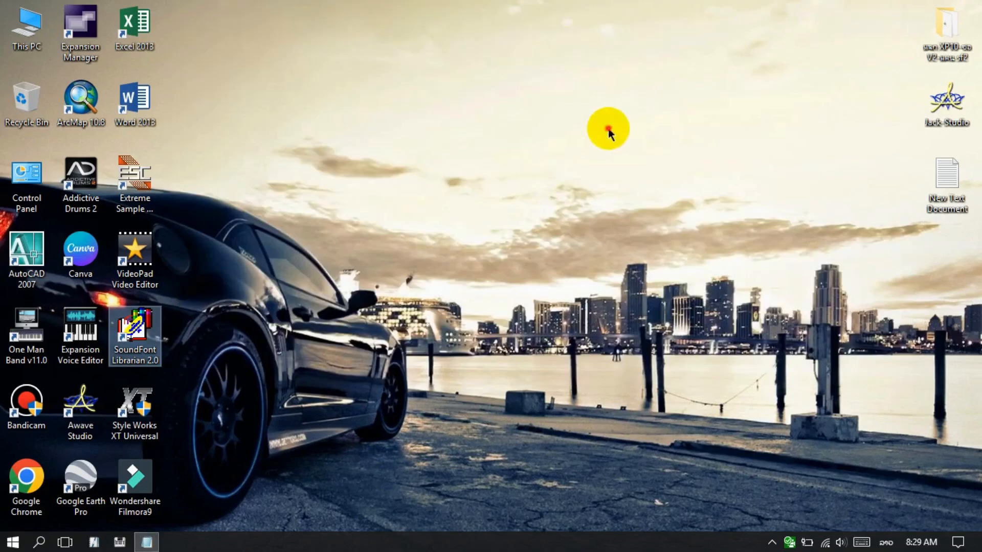
double_click(134, 330)
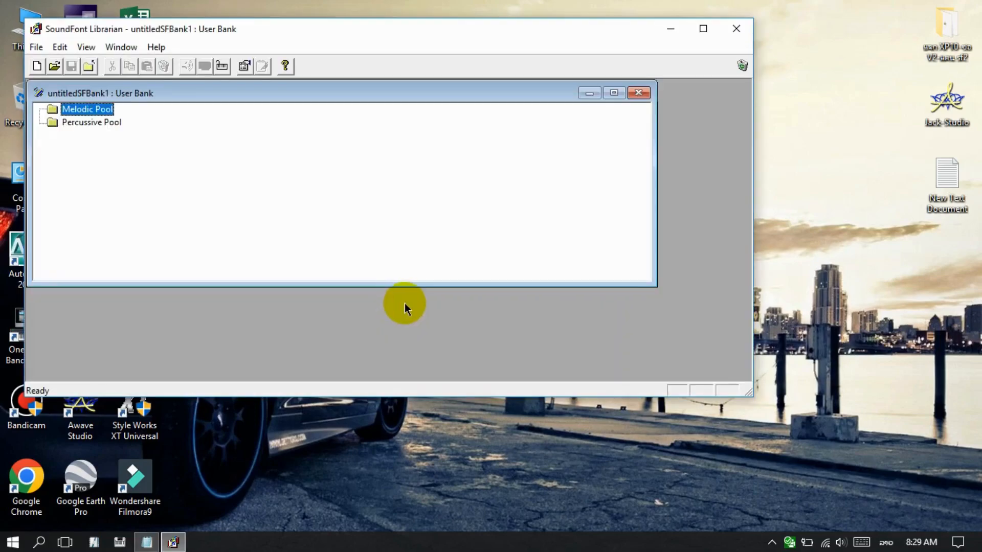
drag(468, 36, 620, 33)
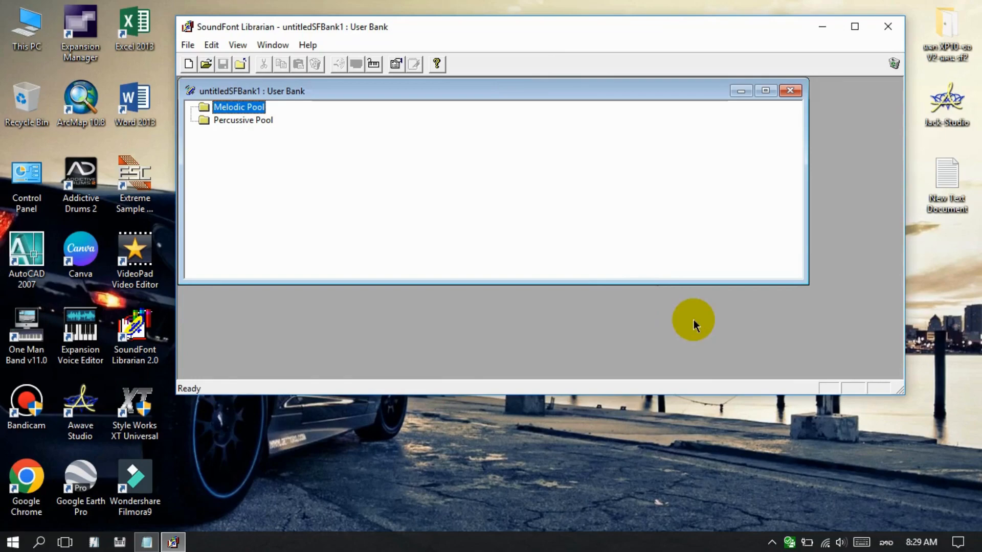
Copy the Jack-Studio file's name and add the line "-ເອົາຊາວຟ້ອນແມ່ Jack-Studio" to the Notepad note.
click(148, 543)
click(781, 192)
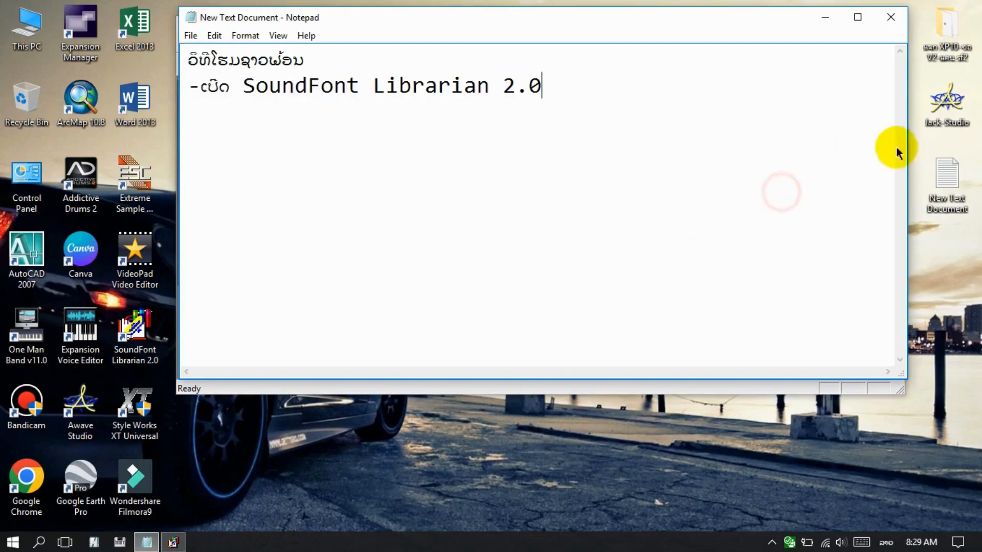
click(946, 116)
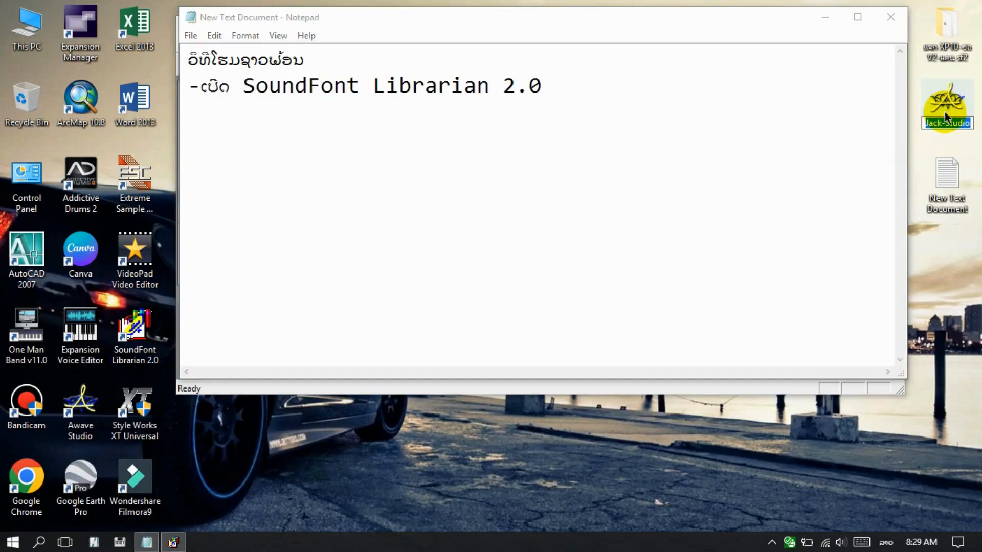
click(708, 236)
key(Return)
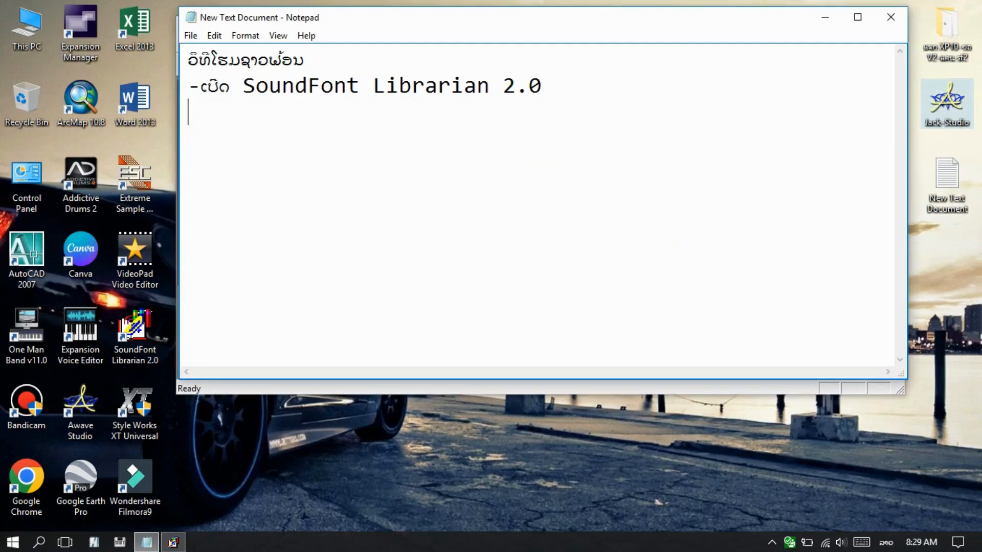
text(ງ)
key(BackSpace)
text(-ເອົາຊາວ)
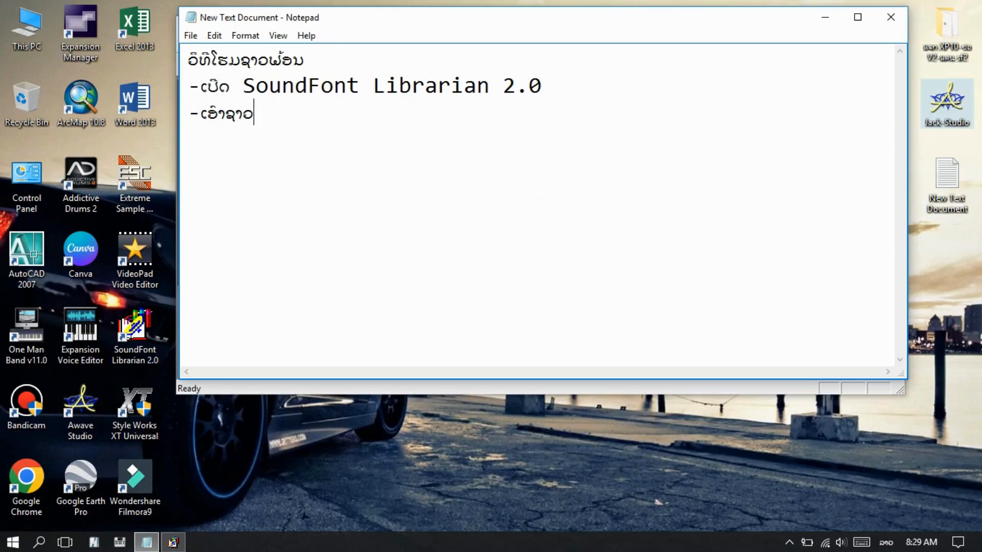
text(ພ້ອນແມ)
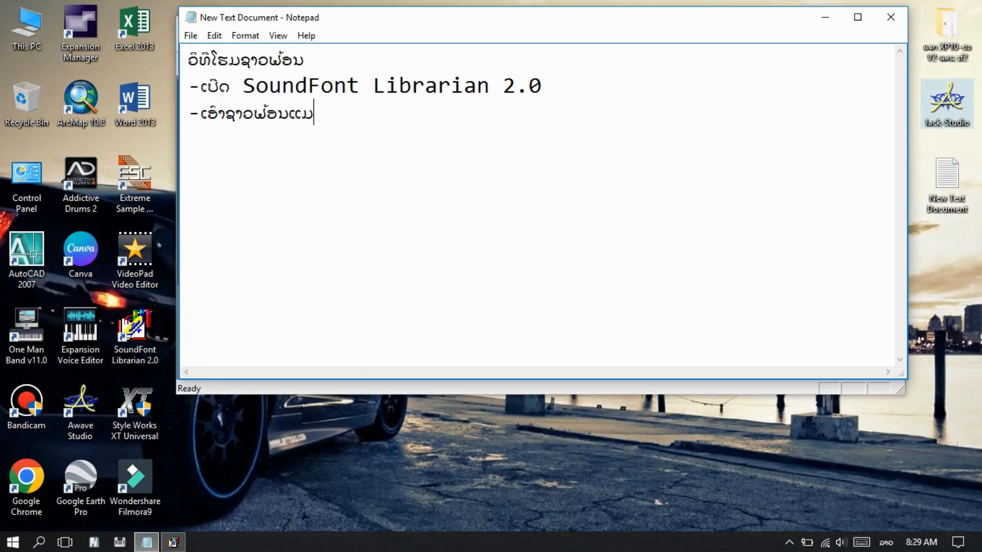
text(່)
text(Jack-Studio)
click(415, 169)
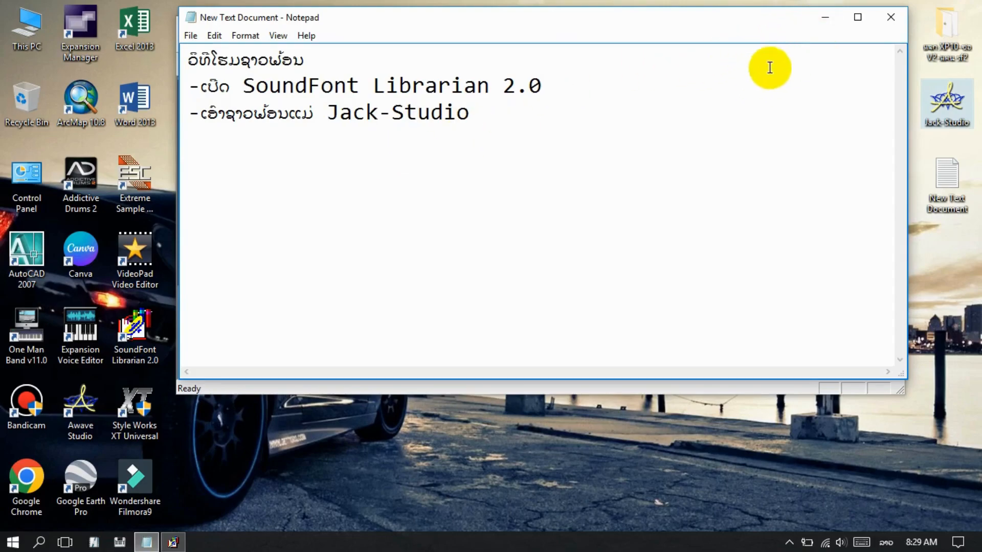
Load the Jack-Studio soundfont from the desktop into SoundFont Librarian, close the untitled bank, and maximize the Jack-Studio bank.
click(824, 19)
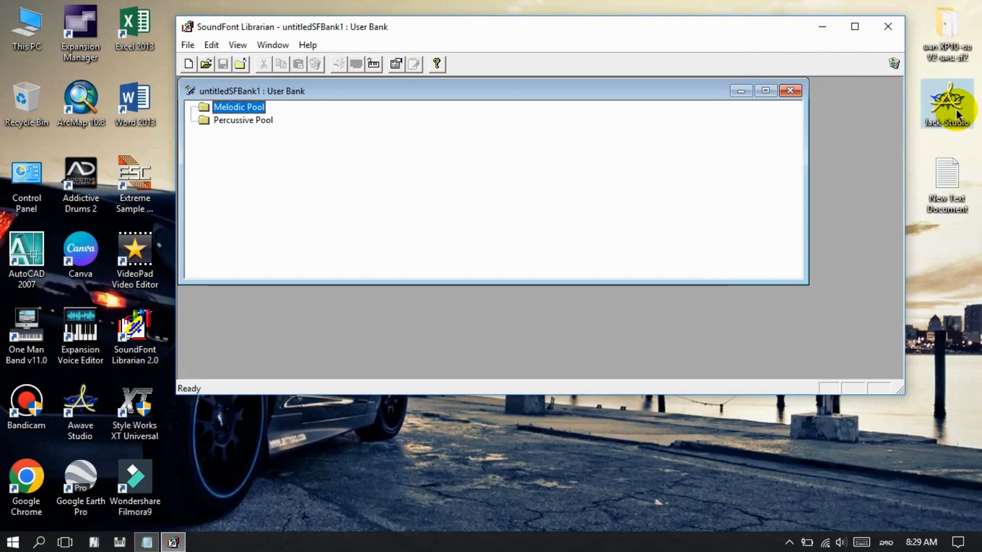
drag(959, 109, 903, 156)
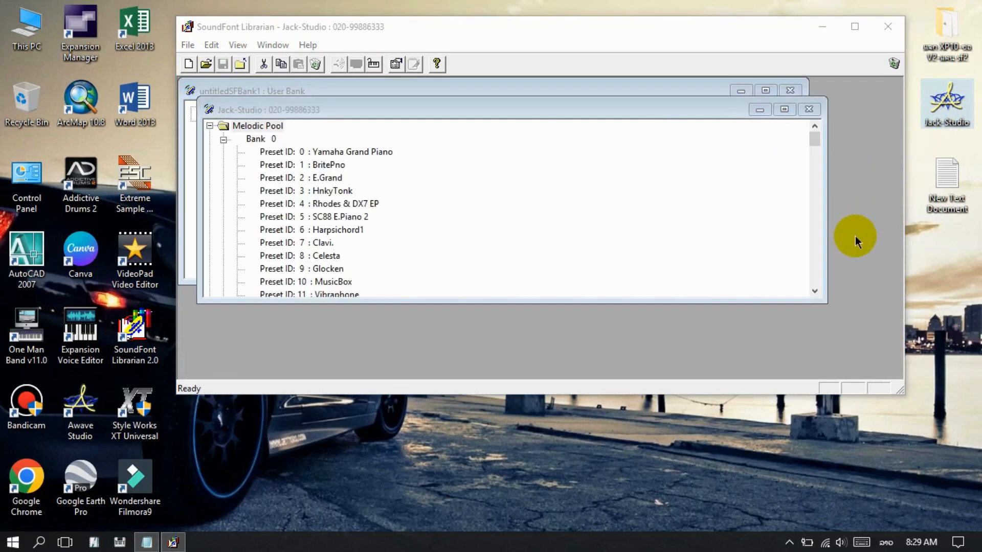
click(792, 90)
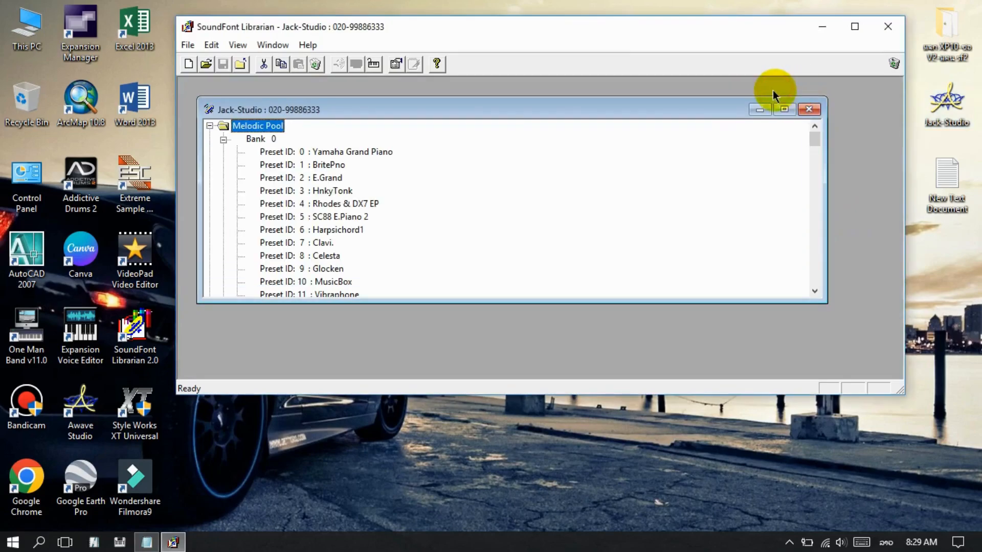
click(785, 110)
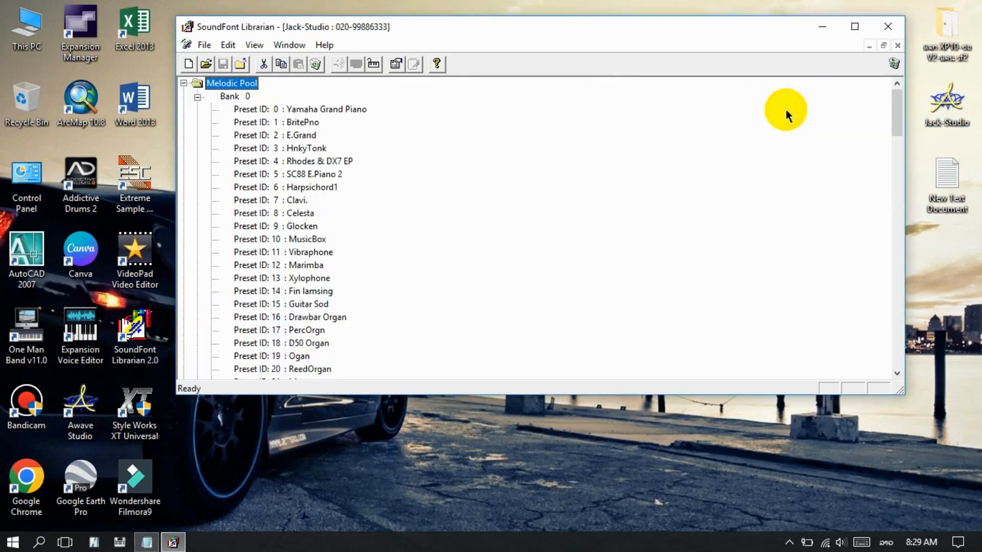
Return to the Notepad note and append "ຍ້າຍເຂົ້າ" to the Jack-Studio line.
click(147, 542)
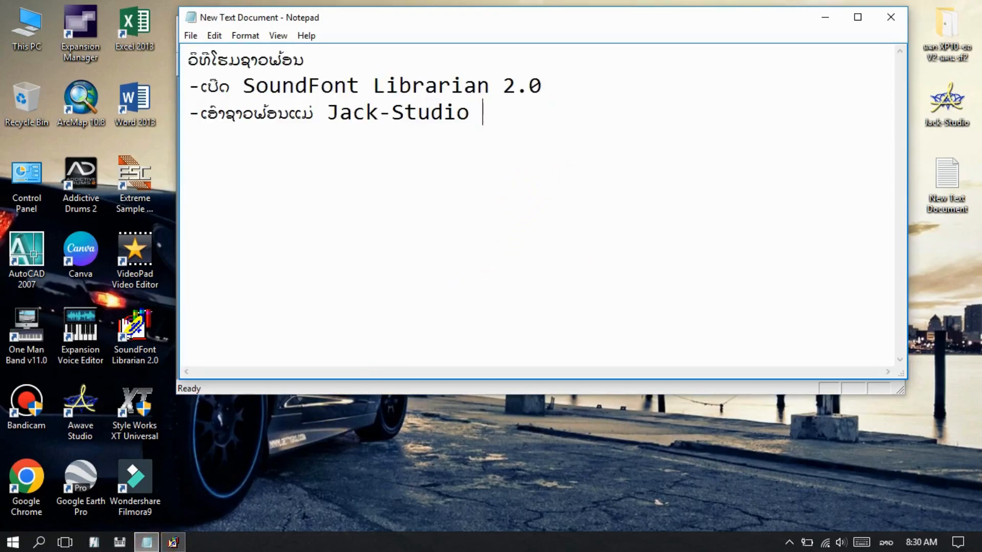
key(alt+shift)
key(alt+shift)
text(ດິ)
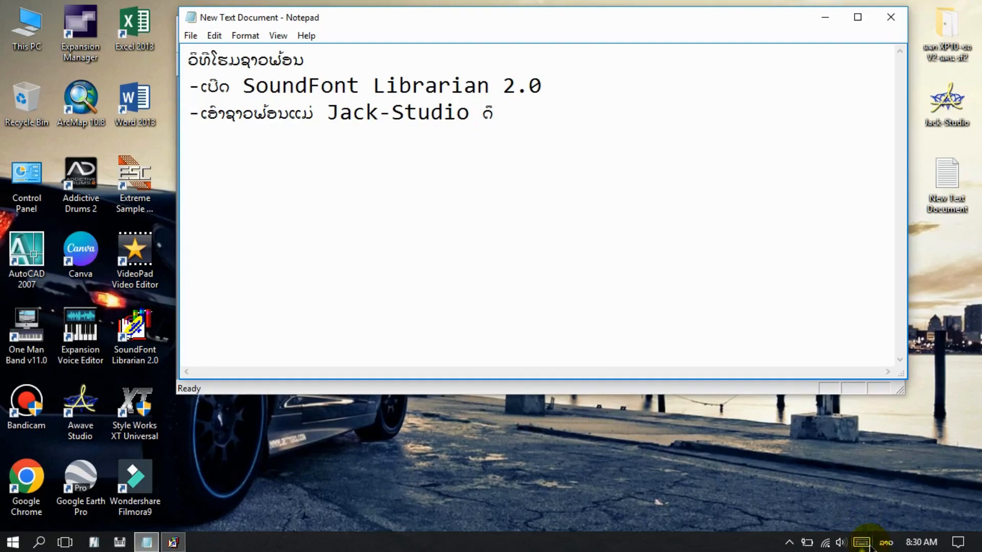
double_click(484, 113)
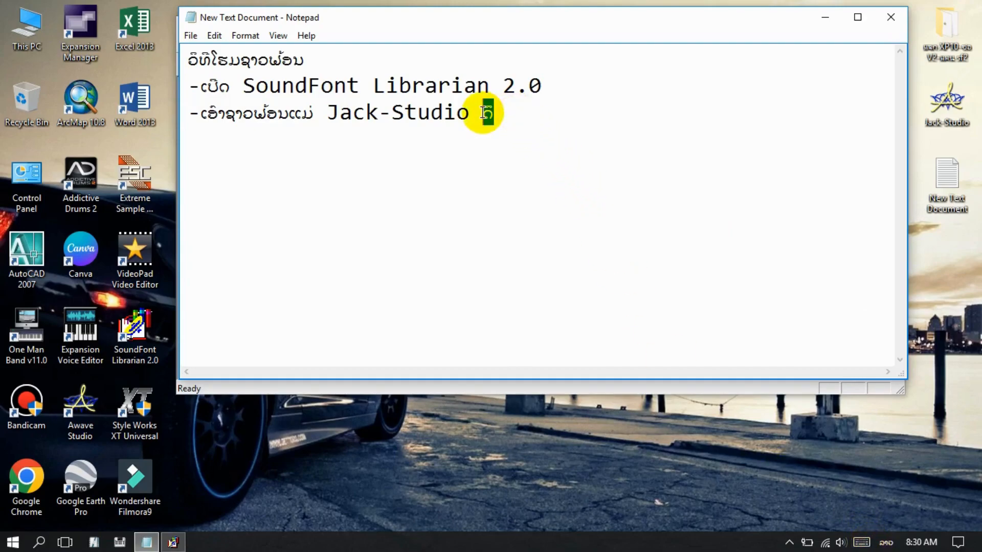
key(BackSpace)
text(ຍ້າຍເ)
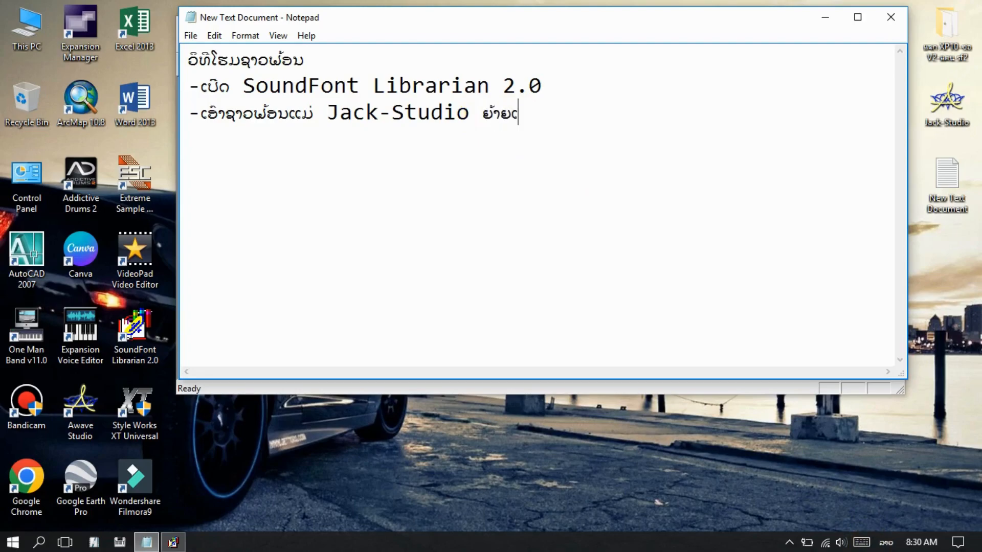
text(ຂົ້າ)
Look through the melodic presets of the Jack-Studio bank in SoundFont Librarian.
click(824, 17)
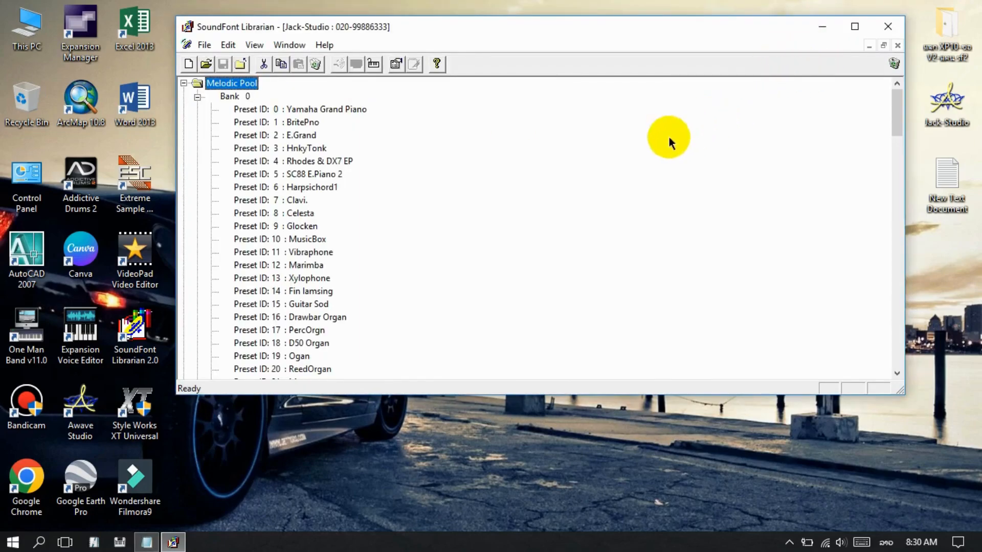
scroll(357, 184, down, 6)
scroll(356, 187, down, 8)
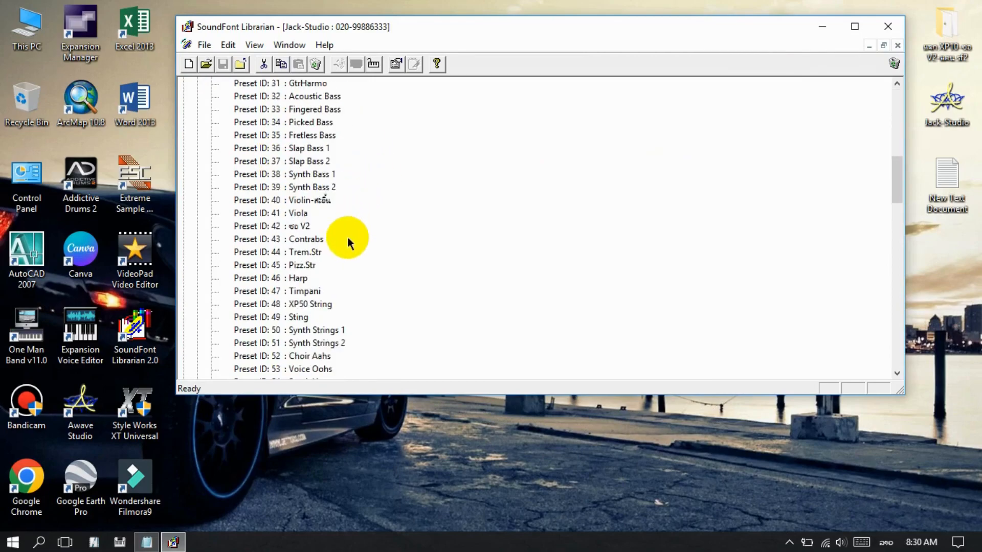
scroll(412, 218, down, 2)
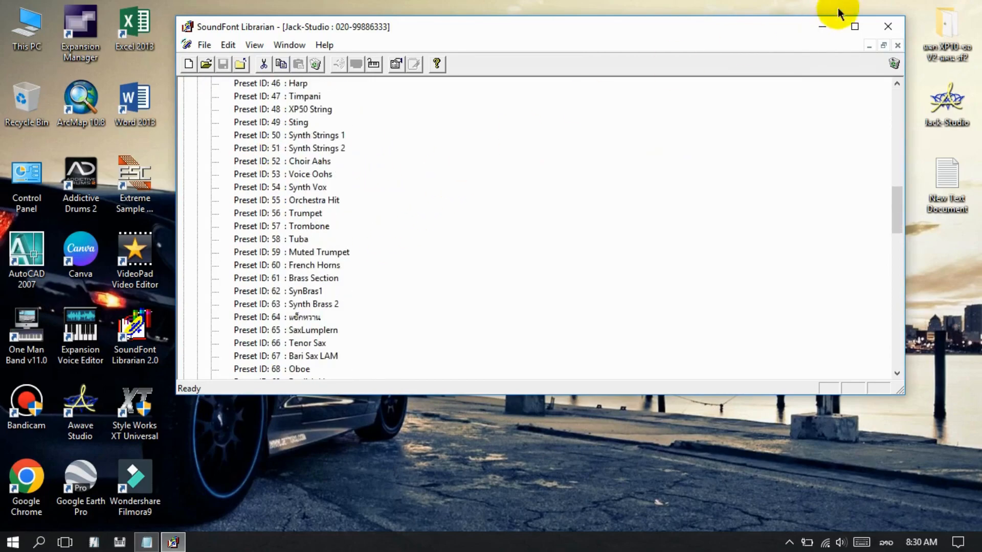
click(885, 47)
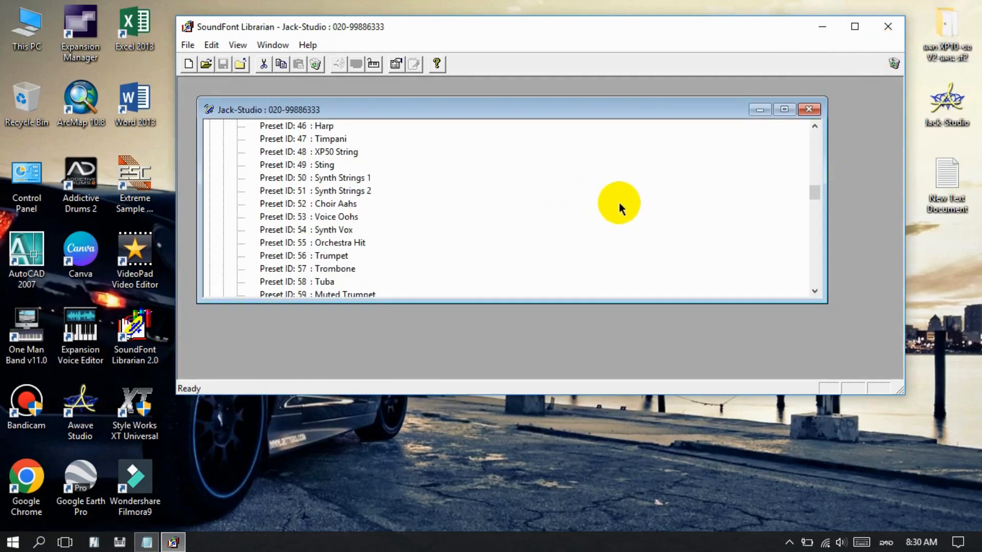
scroll(612, 204, down, 3)
click(782, 110)
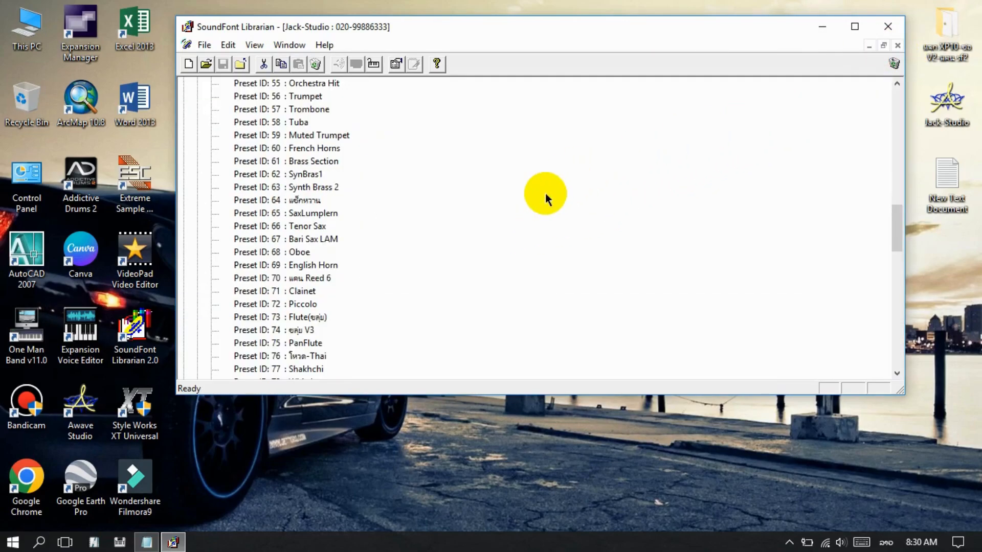
scroll(545, 193, down, 9)
Return to the Notepad note and start a new line reading "_ ຊາວພ້ອນແມ່ ຈະມີສຽ" below the Jack-Studio line.
click(818, 26)
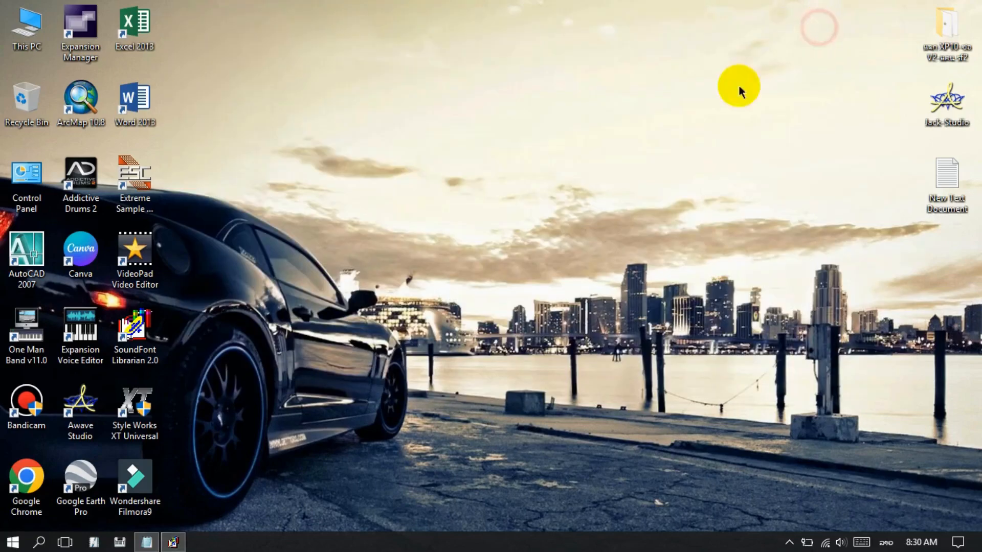
click(146, 542)
click(591, 174)
key(Return)
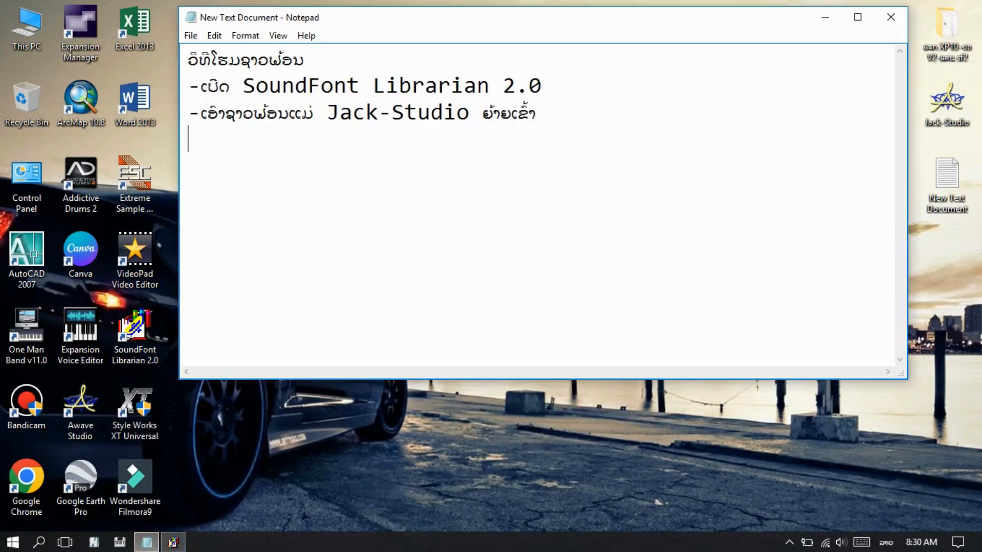
text(ຈ)
key(BackSpace)
key(alt+shift)
text(_)
key(alt+shift)
text(ຊາວພ້ອນ)
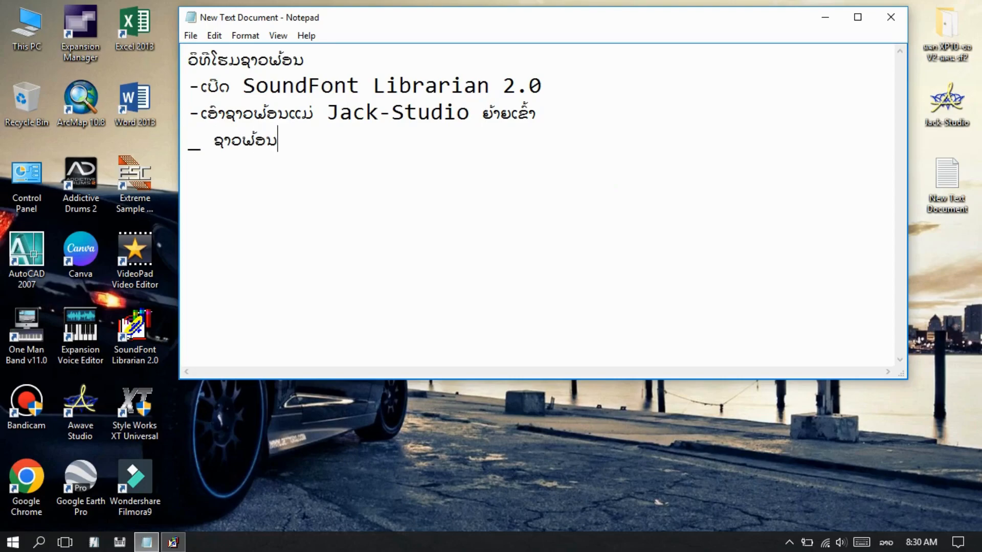
text(ແມ່ ຈະມີສຽ)
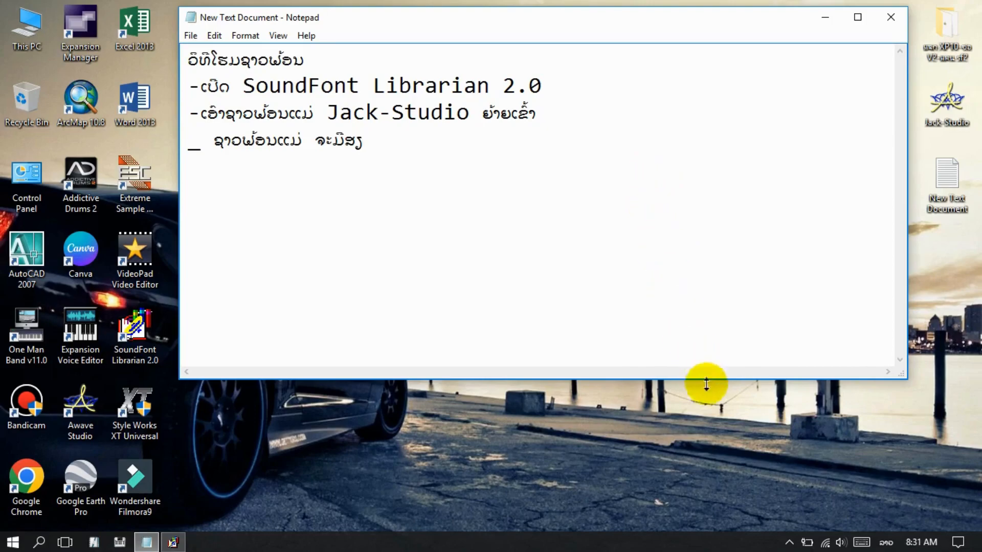
Add the missing letter "ງ" with the on-screen keyboard to complete the word "ສຽງ", followed by a space.
click(862, 544)
click(717, 438)
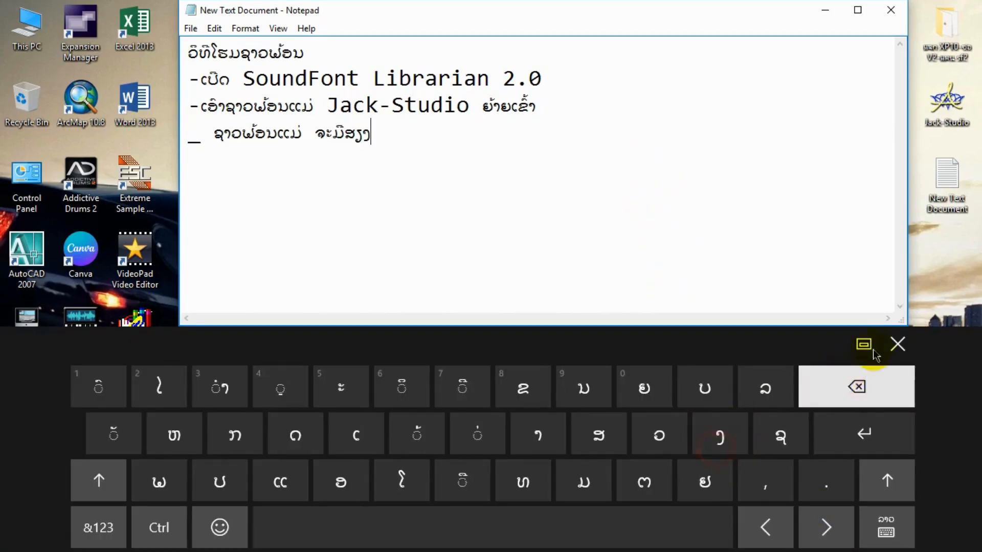
click(891, 340)
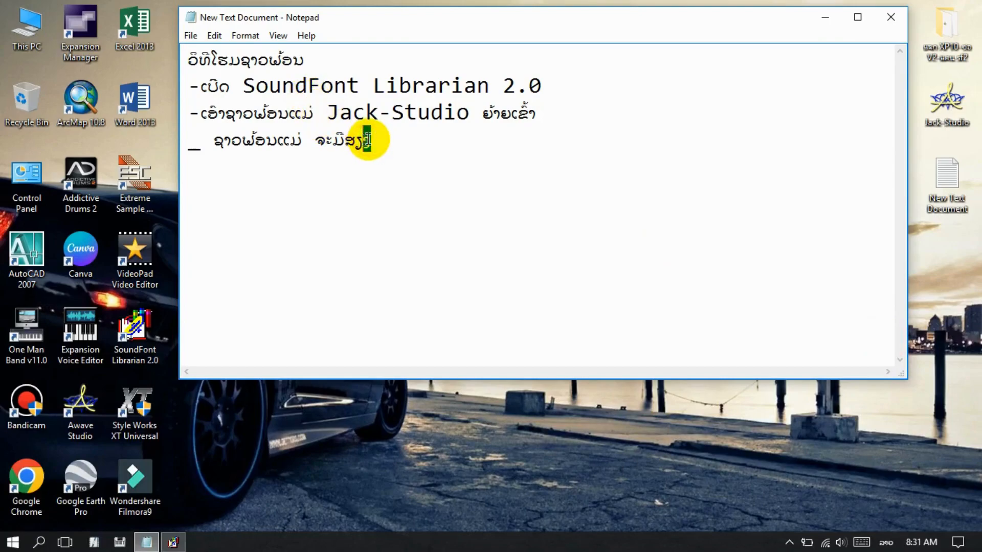
drag(390, 145, 366, 142)
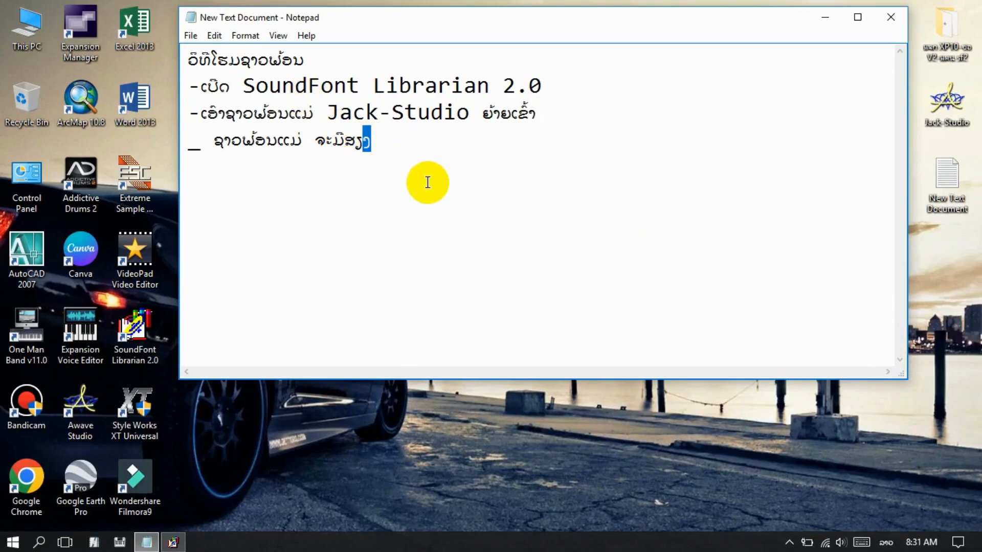
click(430, 149)
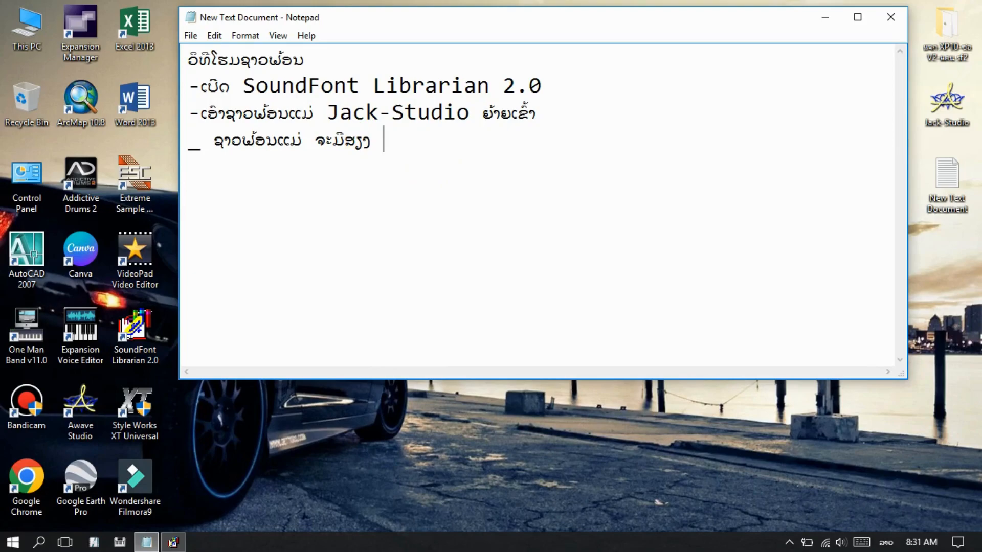
Continue the last line of the note with "127 ສຽງ ຕົວທີ".
key(alt+shift)
text(127 l)
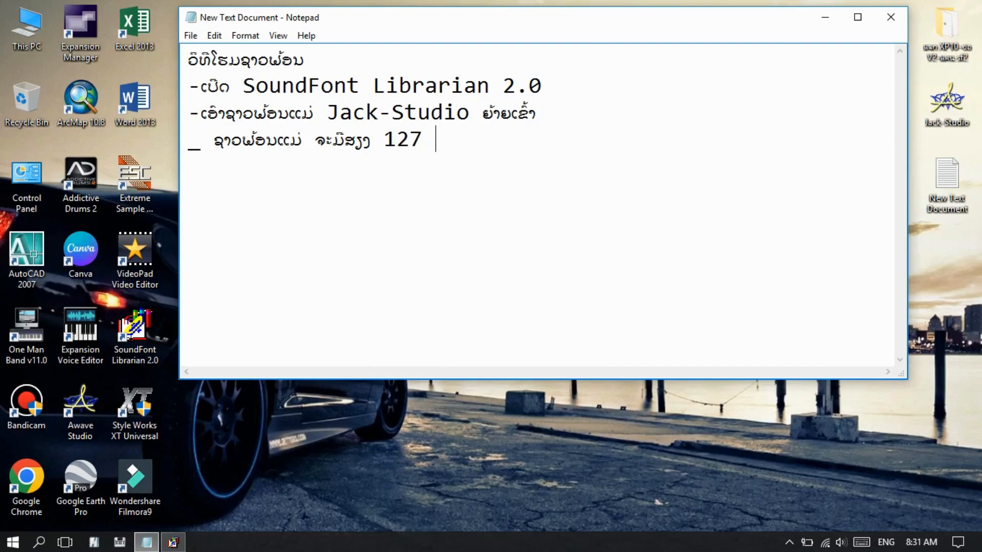
key(BackSpace)
key(alt+shift)
key(alt+shift)
text(ສ)
text(ຽ)
text(ງ)
text( ຕົວ)
text(ຫ)
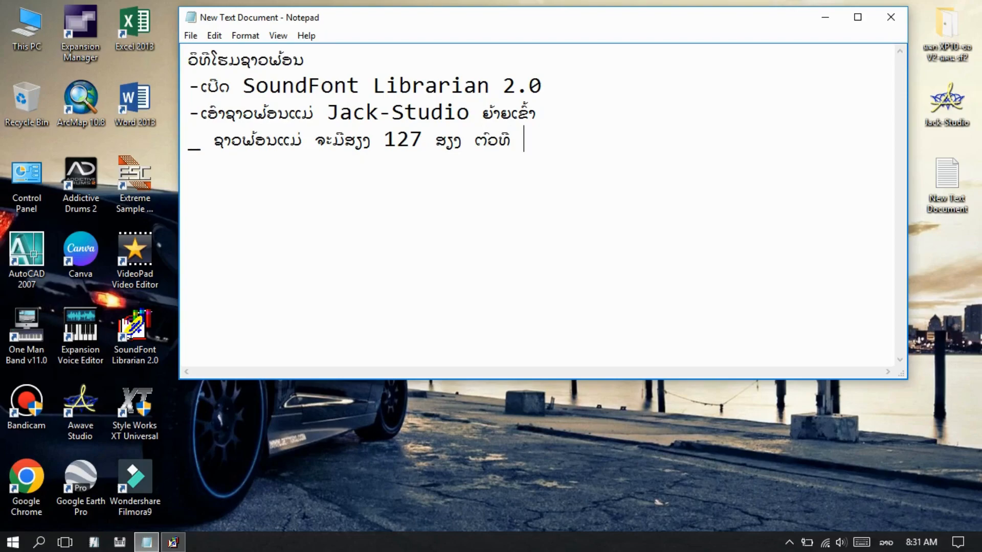
Finish the last line of the note with "128 ຈະແມ່ນສຽງກອງ".
text(126)
key(BackSpace)
text(8)
key(alt+shift)
key(alt+shift)
text(ຈະແມ່ນສ)
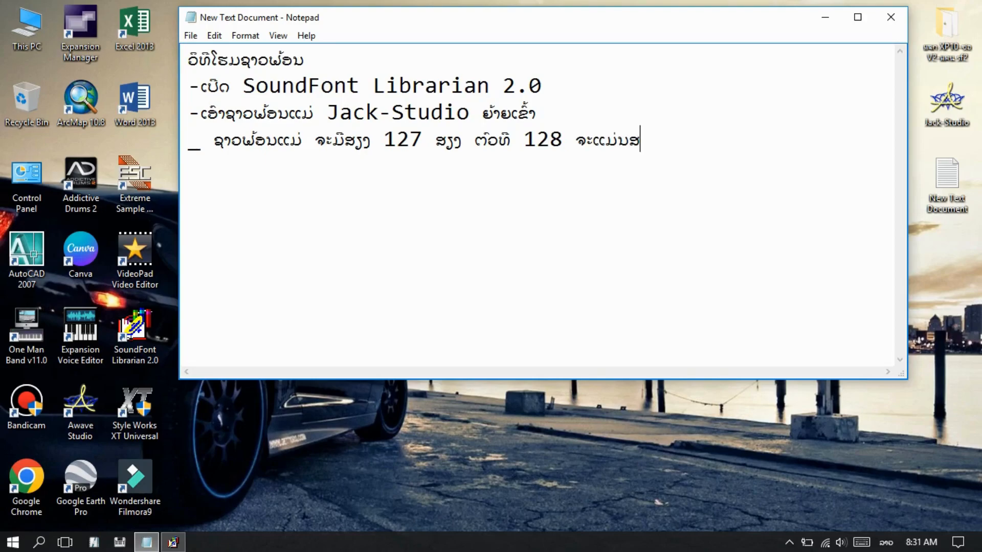
text(ຽງກອງ)
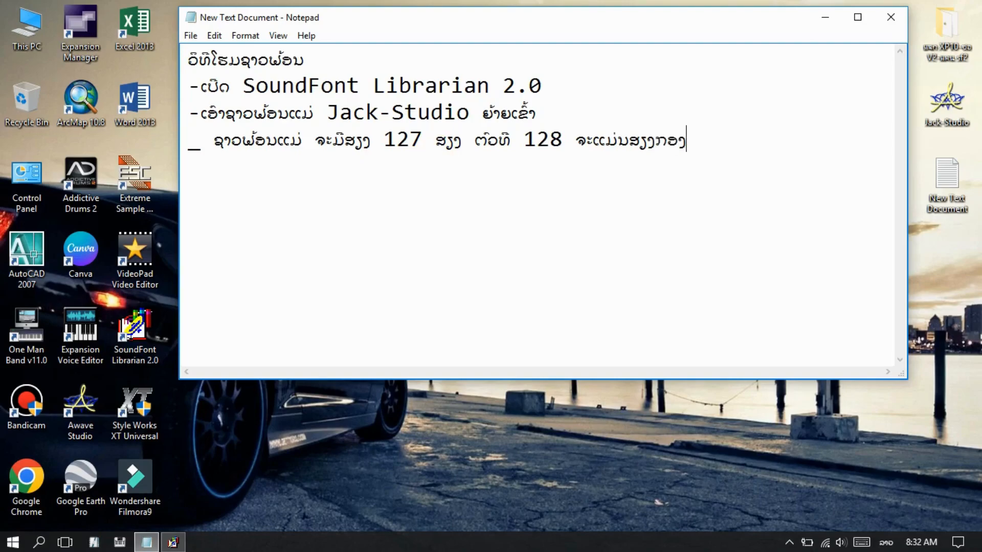
click(698, 142)
drag(665, 139, 617, 140)
drag(212, 138, 691, 143)
click(692, 143)
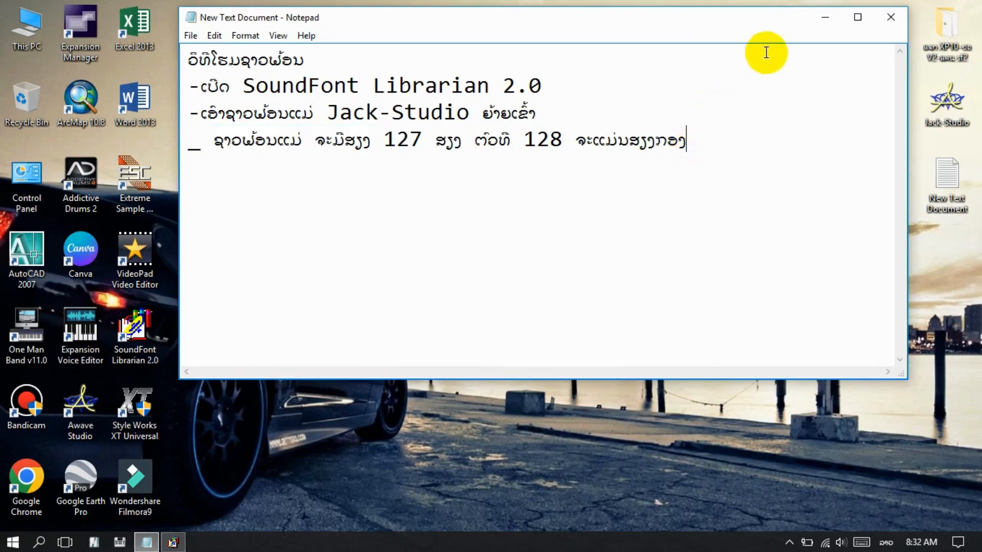
Examine preset 127 in the melodic pool and the drum preset in the Percussive Pool of the Jack-Studio bank in SoundFont Librarian.
click(829, 19)
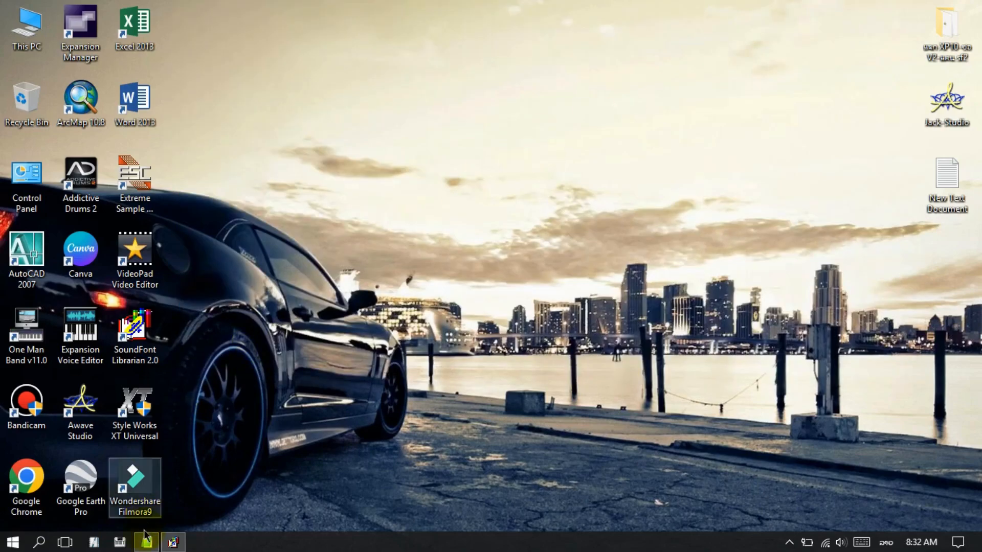
click(172, 542)
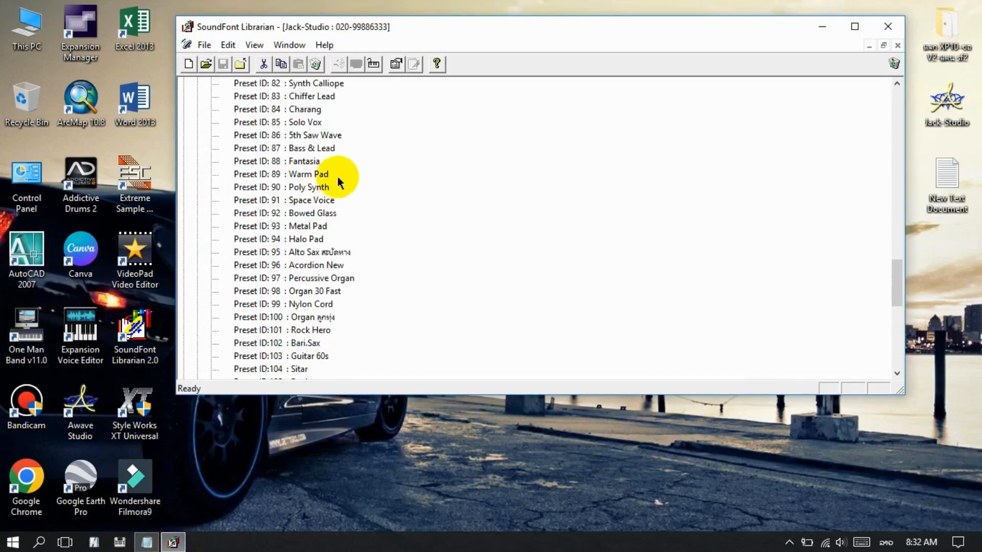
scroll(359, 136, down, 1)
scroll(359, 136, up, 12)
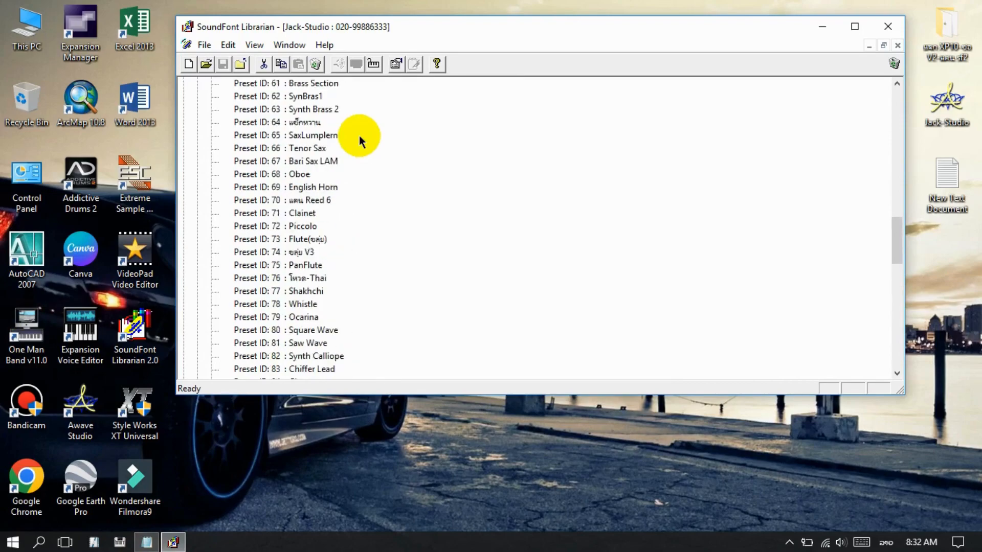
click(860, 27)
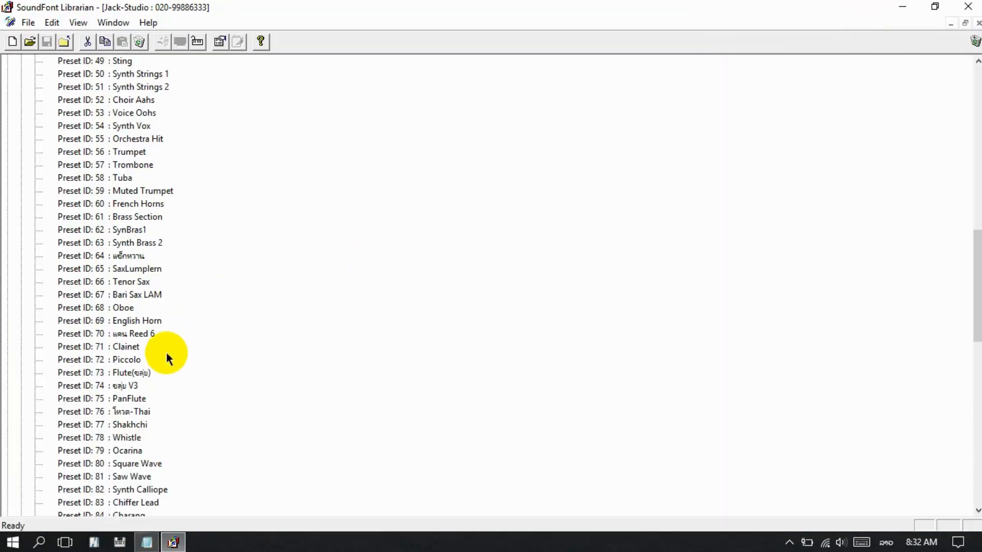
scroll(167, 353, down, 17)
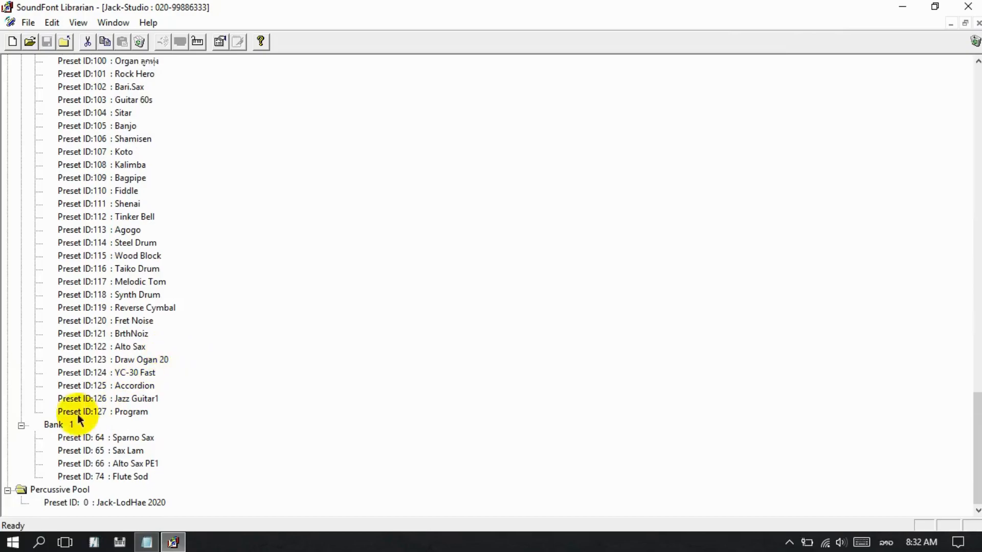
click(120, 413)
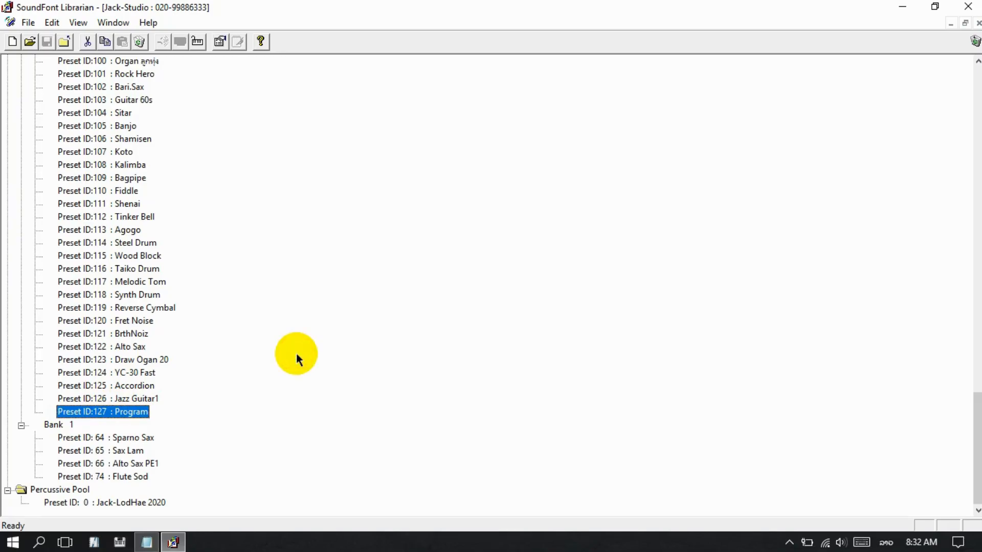
click(84, 502)
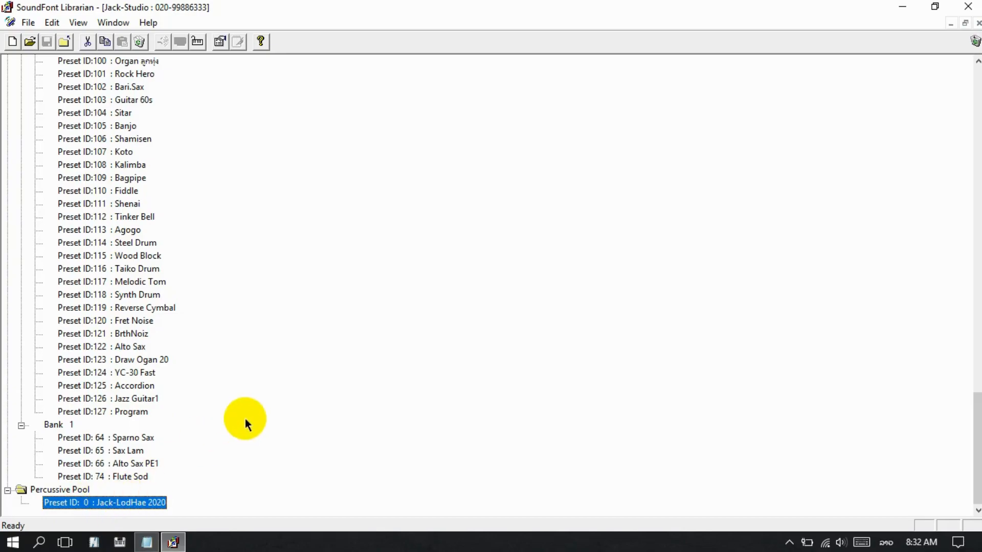
click(898, 6)
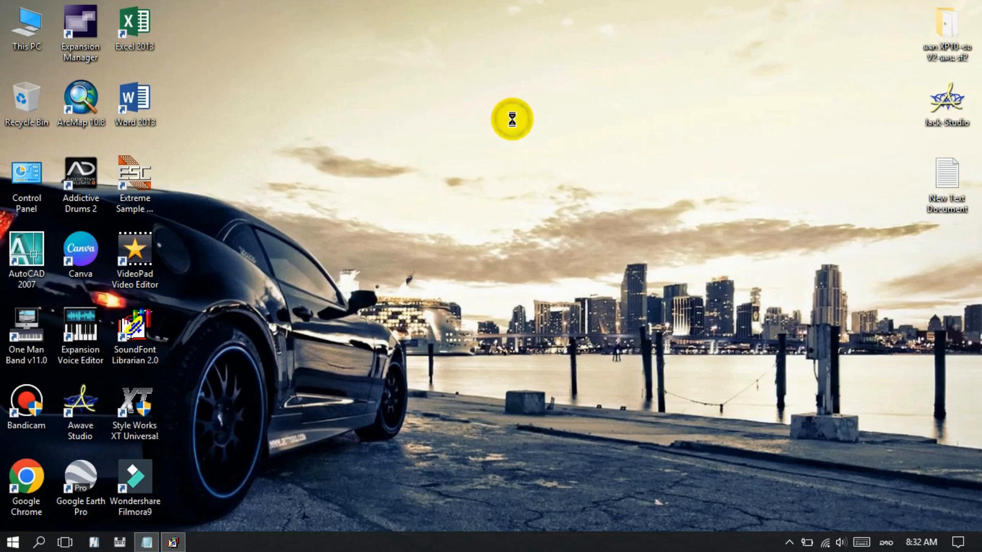
Open the One Man Band 11 folder on Local Disk (D:) in File Explorer, then minimize the window.
right_click(512, 117)
click(557, 162)
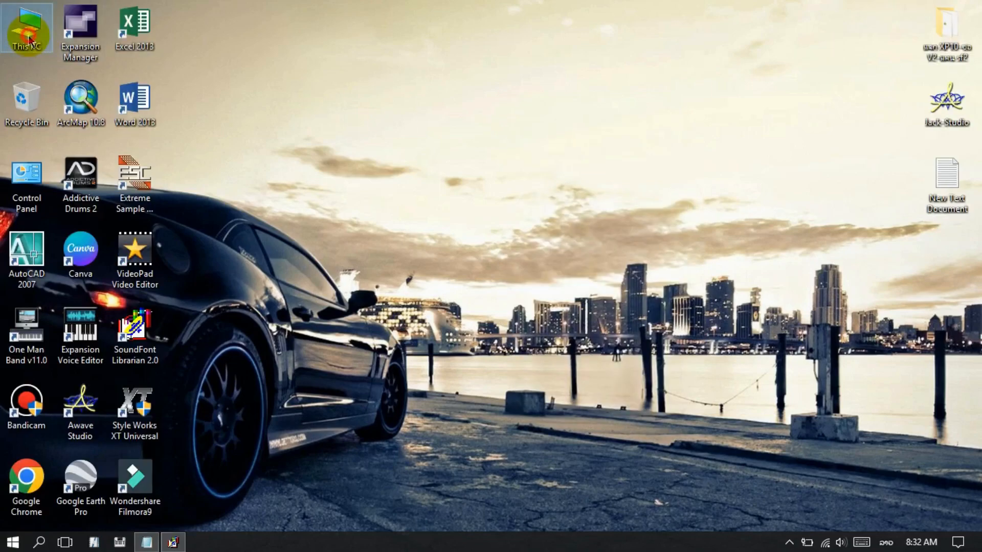
double_click(29, 41)
click(494, 297)
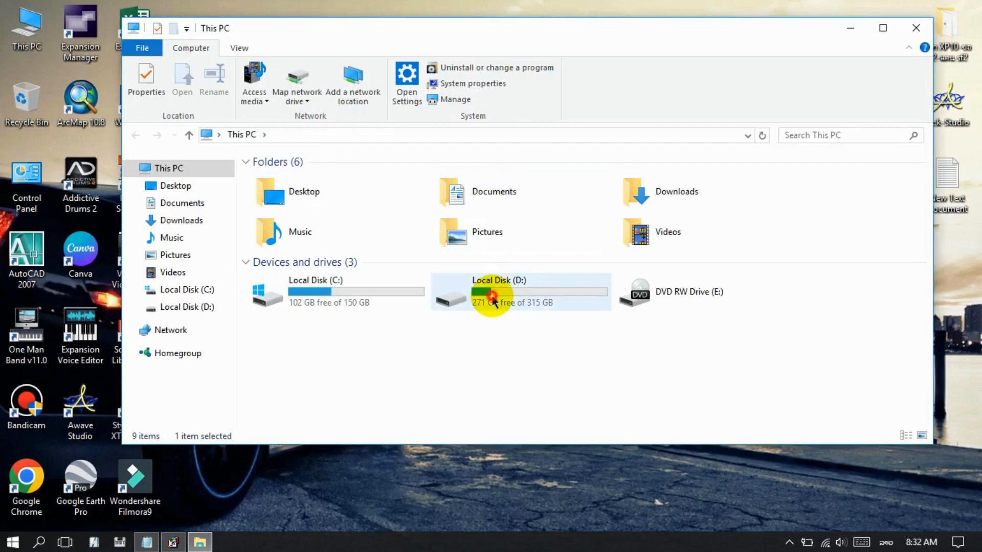
double_click(492, 295)
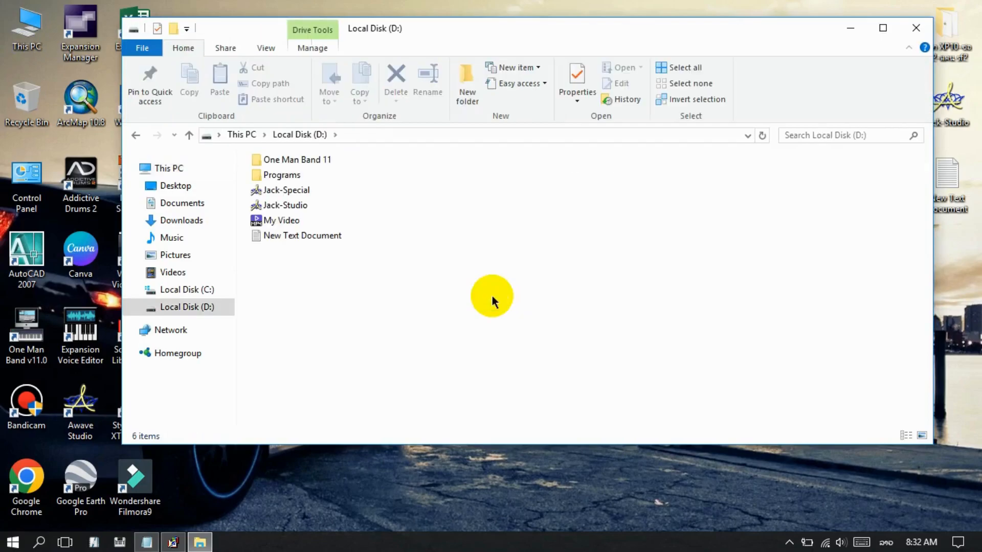
double_click(322, 161)
click(851, 27)
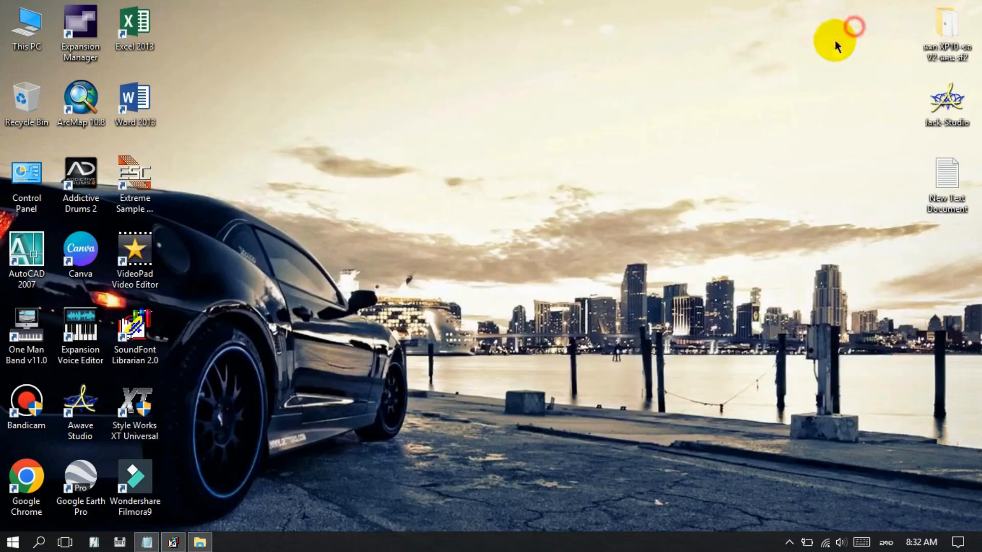
Return to the Notepad note and add the line "- ຕາມຕະຕະລາງຫ້ອງສຽງ".
click(147, 542)
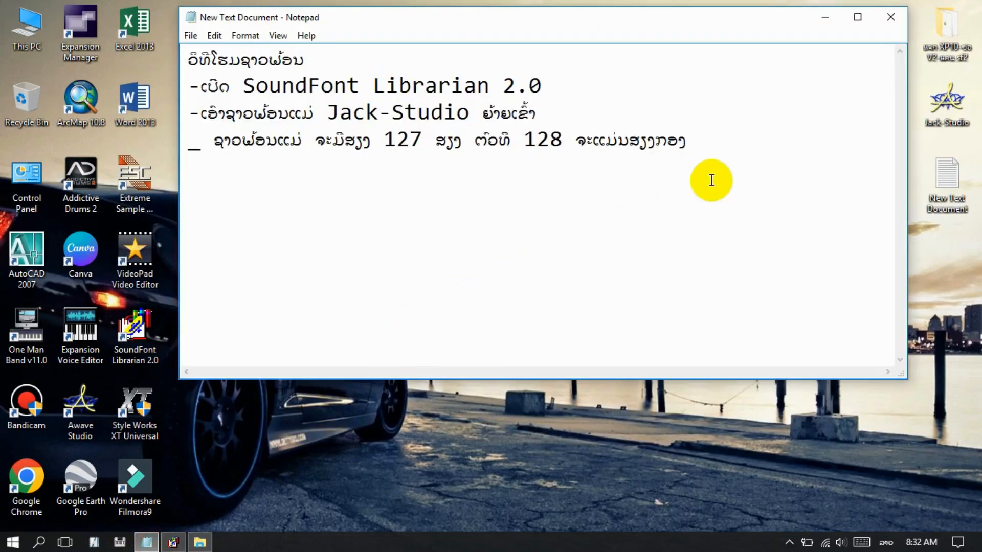
key(Return)
text(- ຕານ)
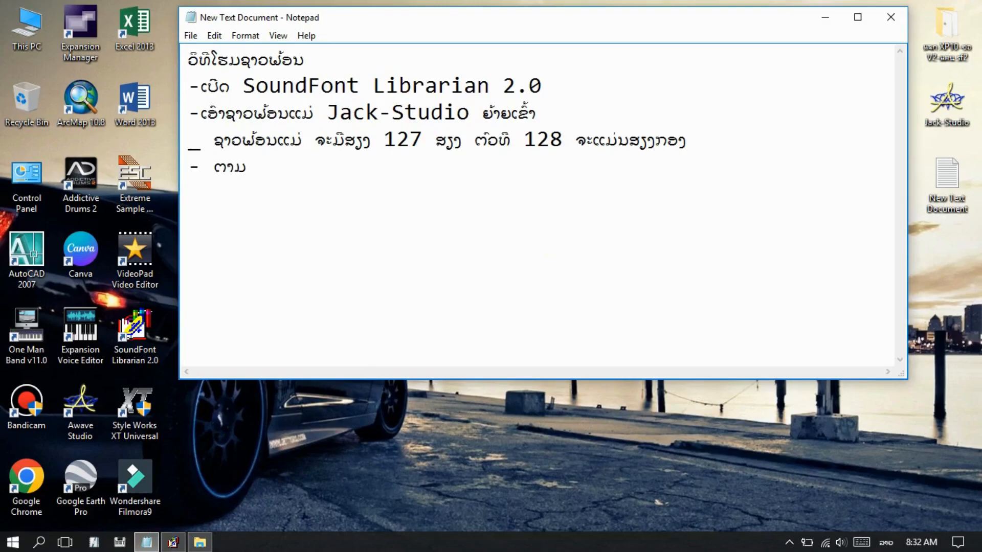
text(ຕະຕະລາງຫ້ອງ)
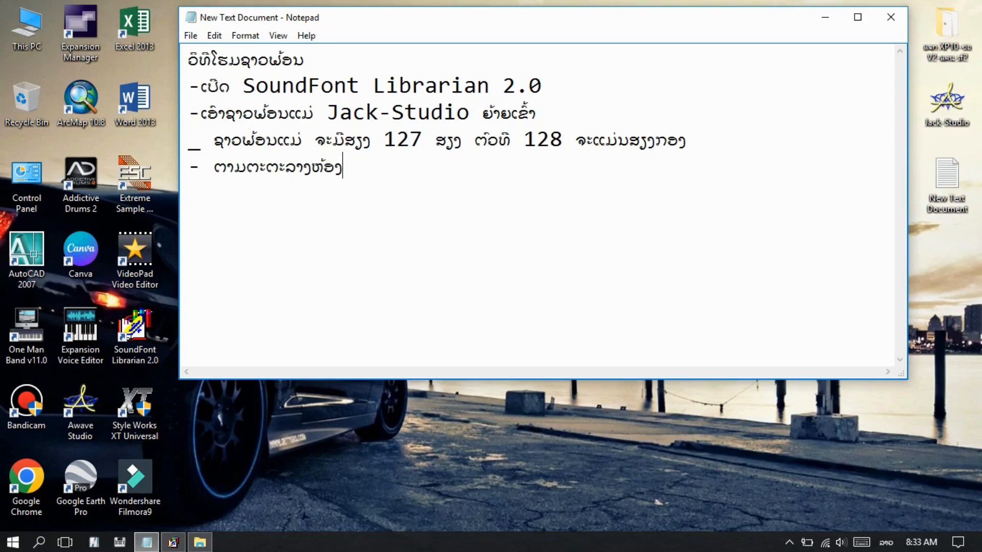
text(ສຽງ)
key(Return)
Open the Lao-named Word document in the STYLE-JACK folder, close File Explorer, and hide the document's navigation pane.
click(824, 17)
click(640, 141)
click(199, 541)
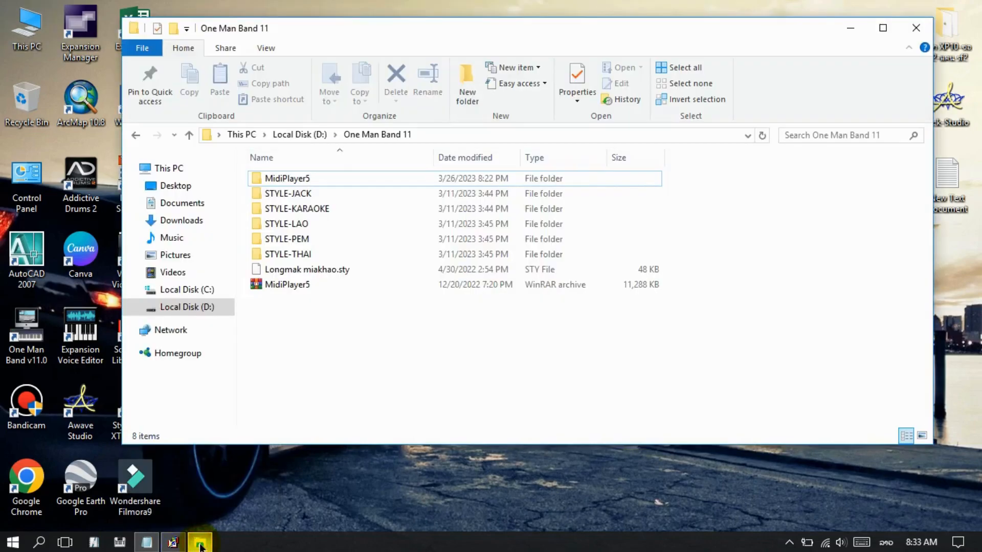
double_click(312, 193)
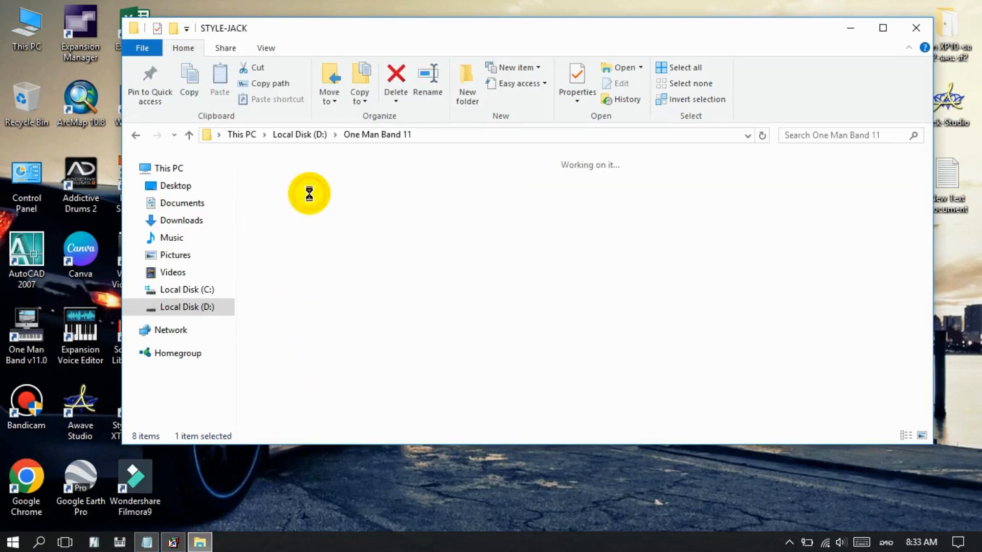
scroll(473, 250, right, 3)
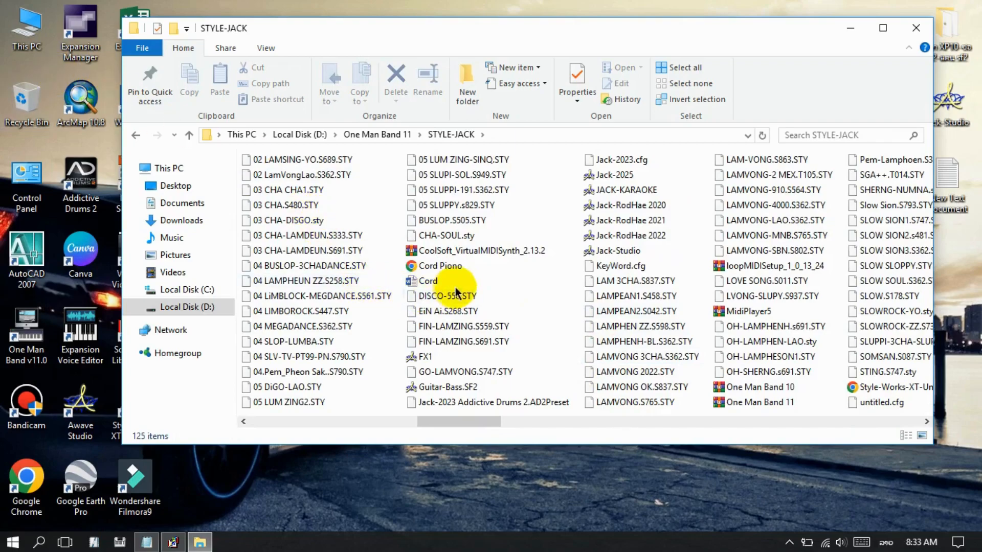
scroll(574, 266, right, 1)
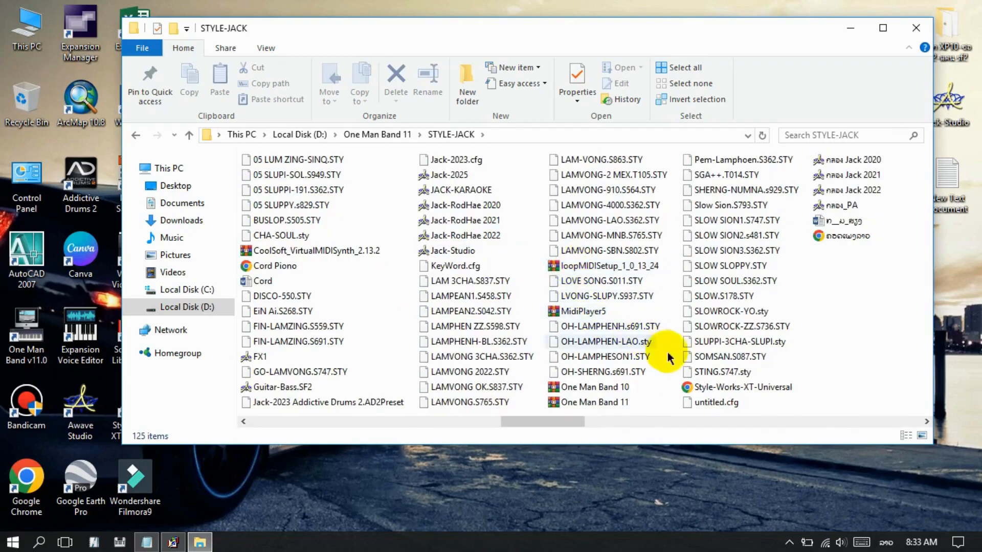
click(838, 221)
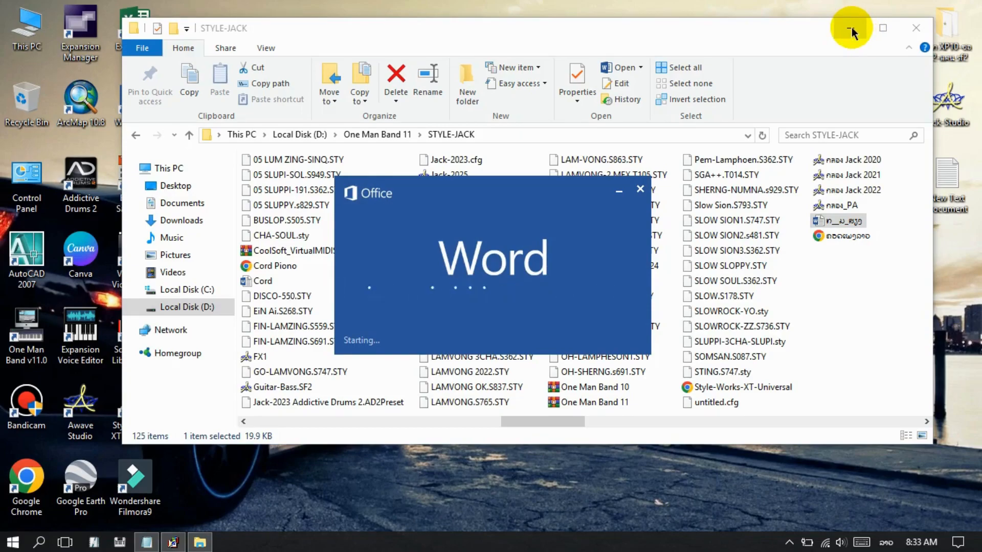
click(915, 29)
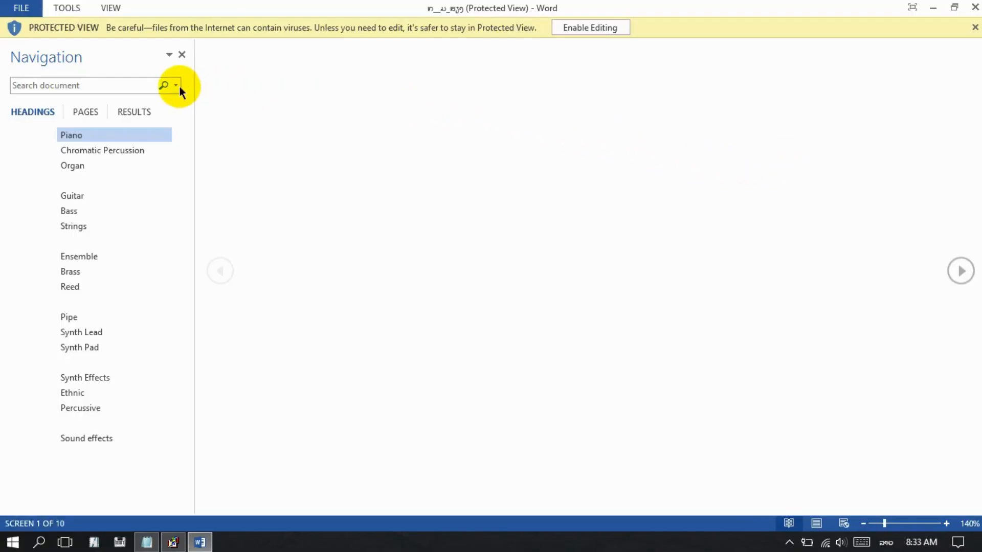
click(182, 55)
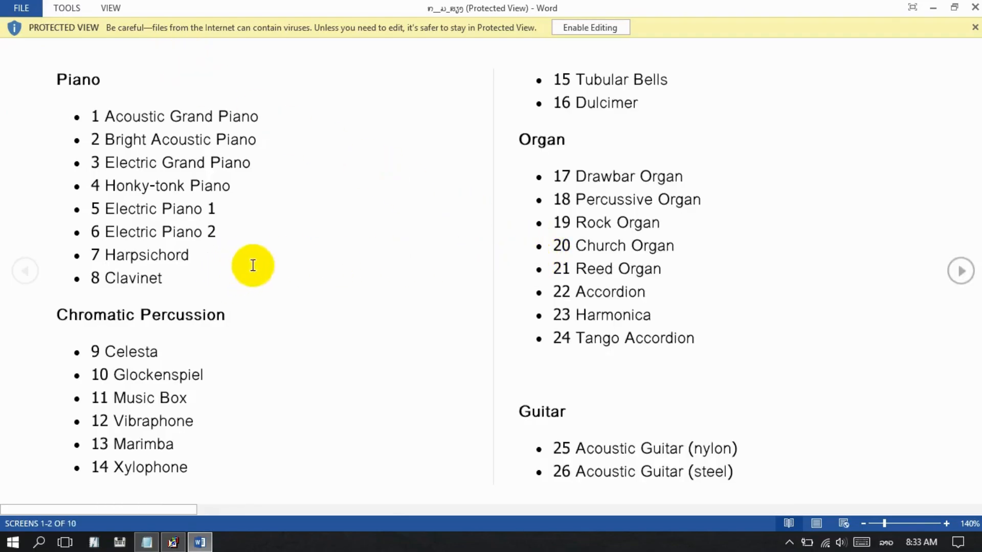
Examine the Piano, Chromatic Percussion and Organ groups of the Word instrument list and dismiss the error dialog.
click(71, 110)
drag(71, 110, 135, 364)
scroll(194, 337, down, 1)
scroll(194, 338, up, 1)
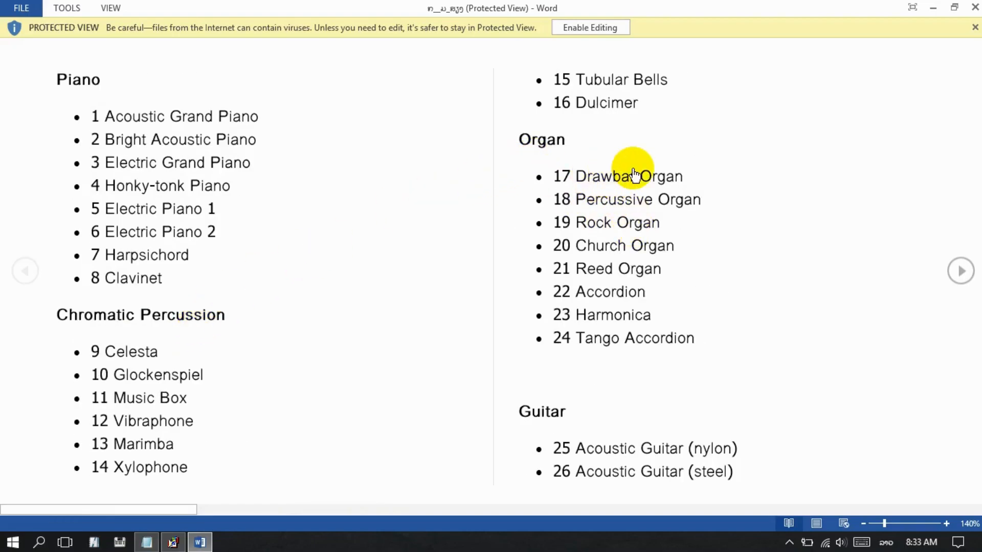
click(581, 109)
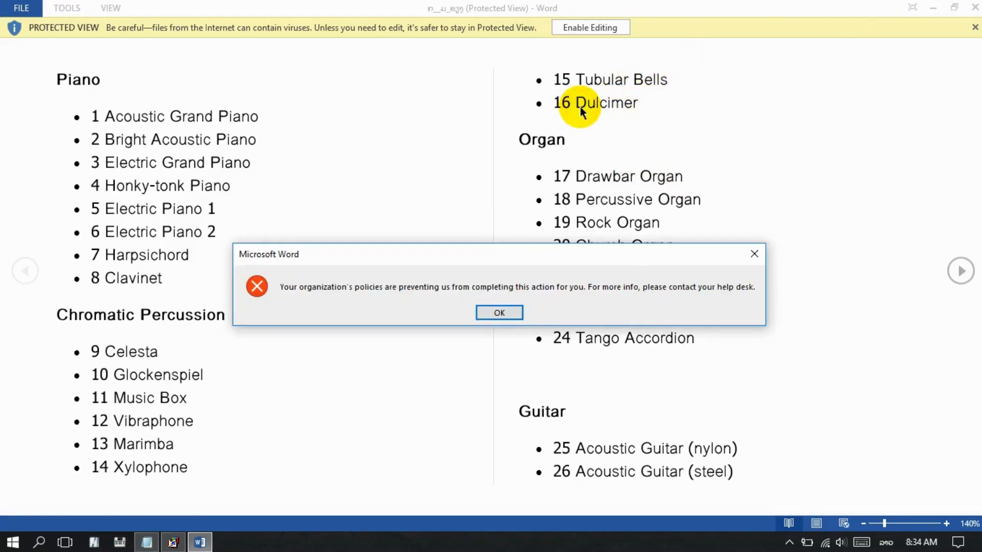
click(755, 254)
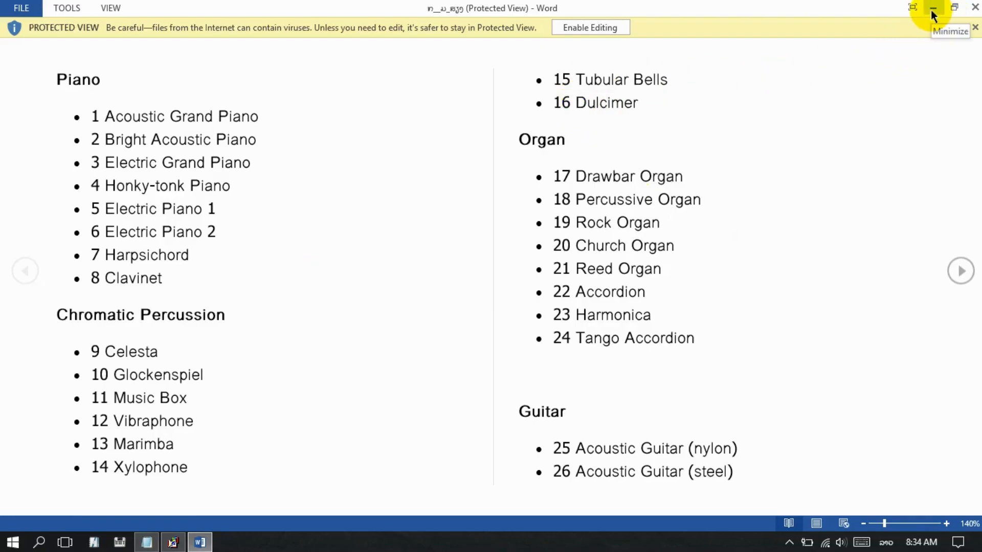
Read through the instrument list to its last entry under Sound effects, return to the beginning, and minimize the document.
scroll(685, 265, down, 1)
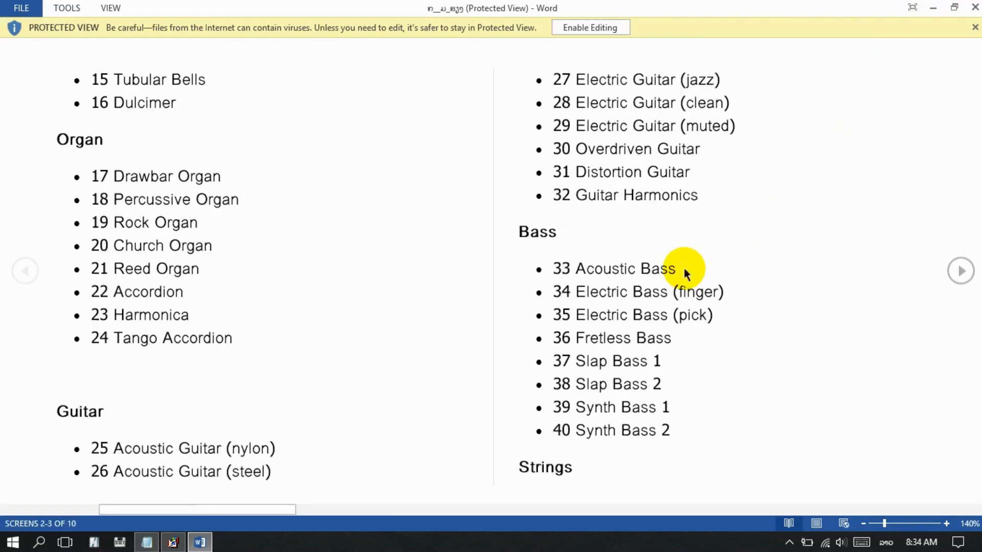
scroll(684, 268, down, 1)
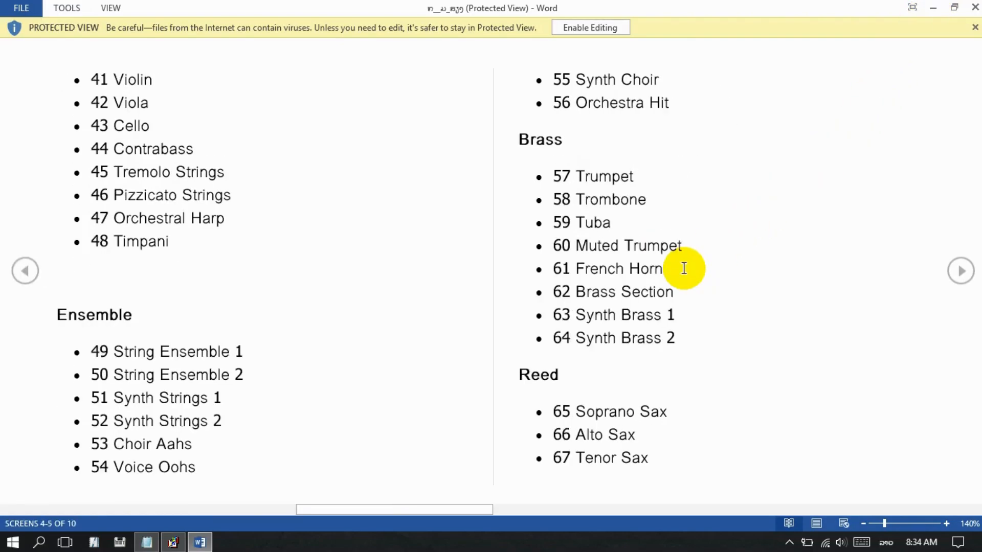
scroll(684, 267, down, 1)
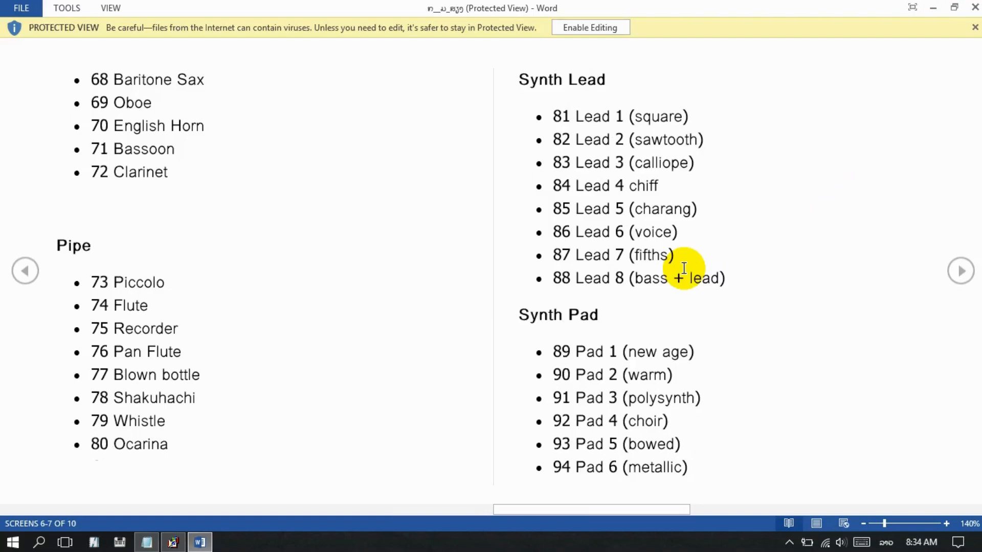
scroll(683, 268, down, 1)
scroll(684, 268, down, 1)
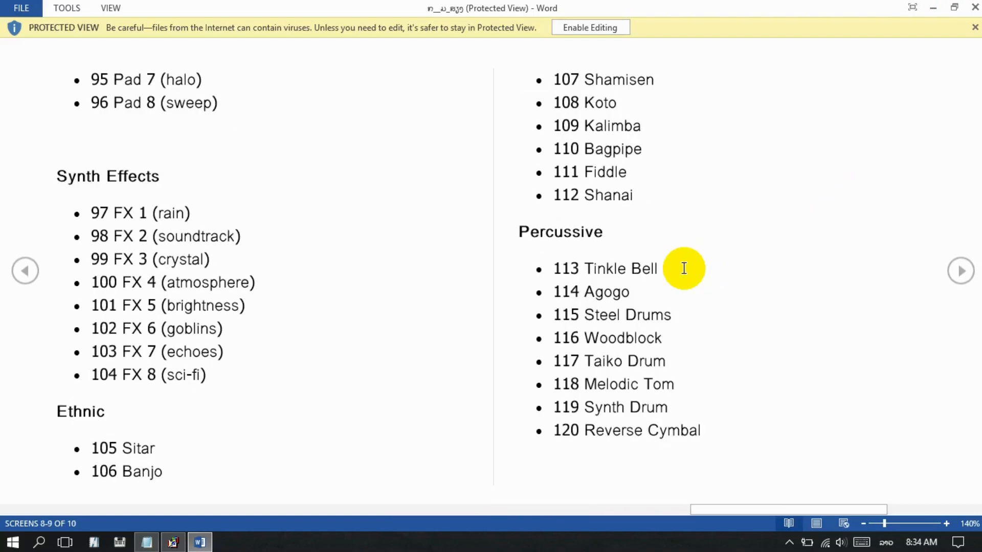
scroll(684, 267, down, 1)
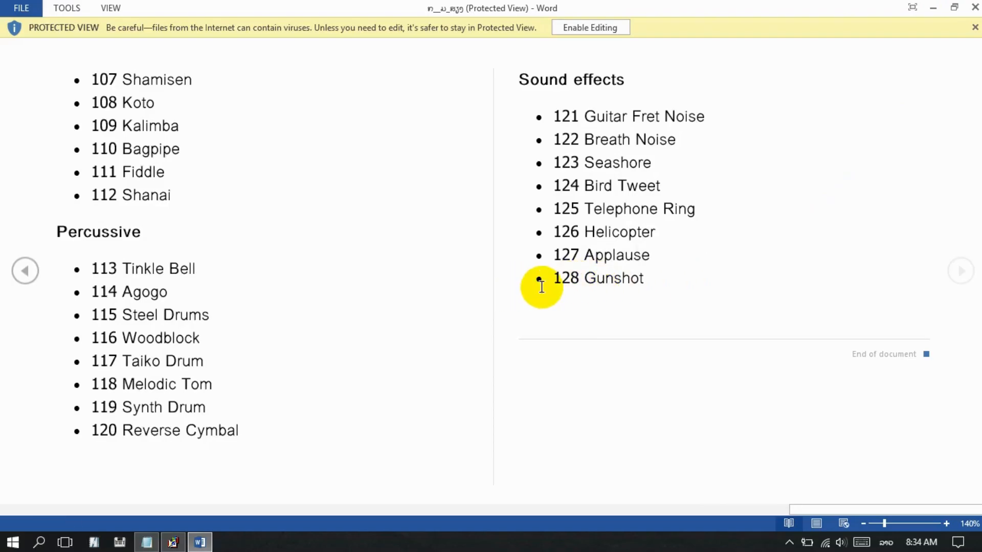
scroll(193, 327, up, 2)
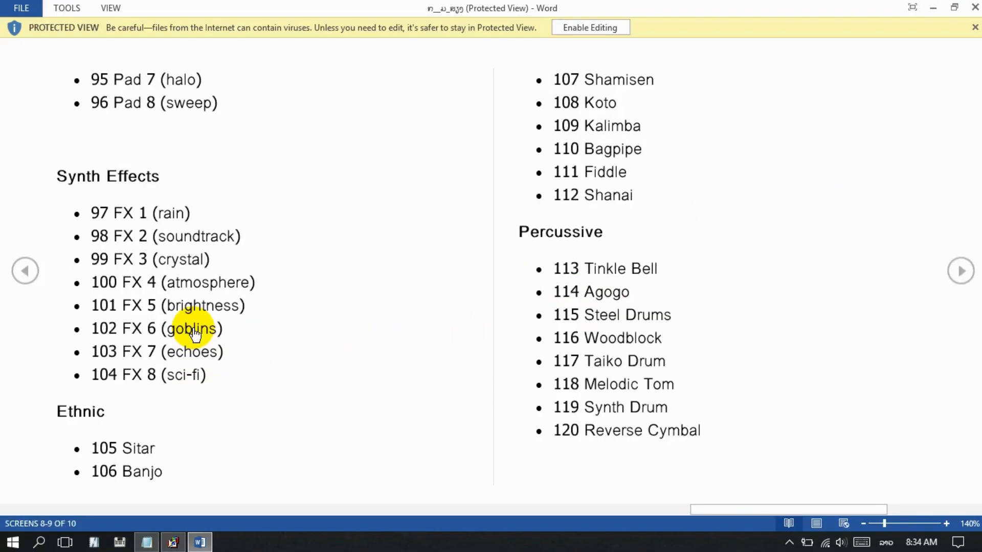
scroll(193, 327, up, 2)
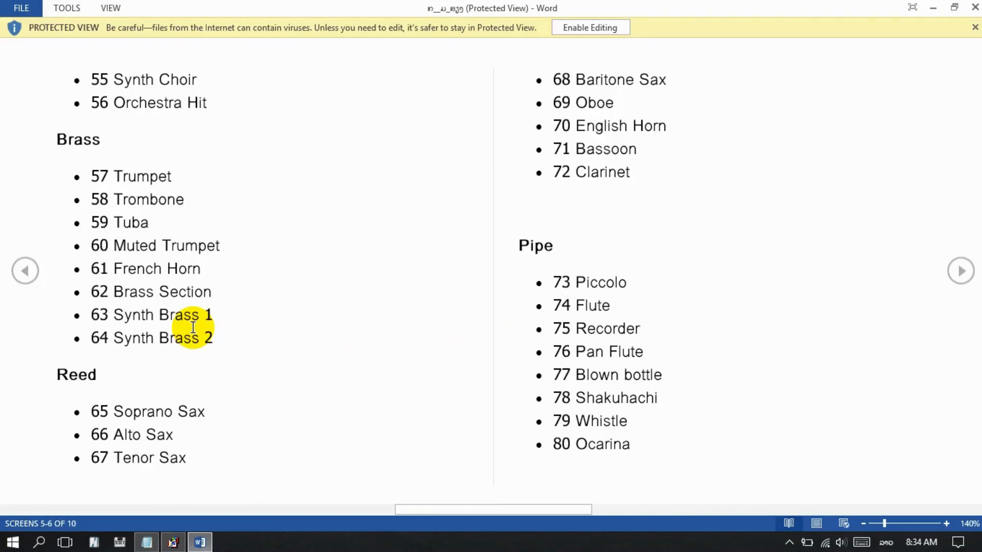
scroll(391, 320, up, 1)
scroll(391, 321, up, 2)
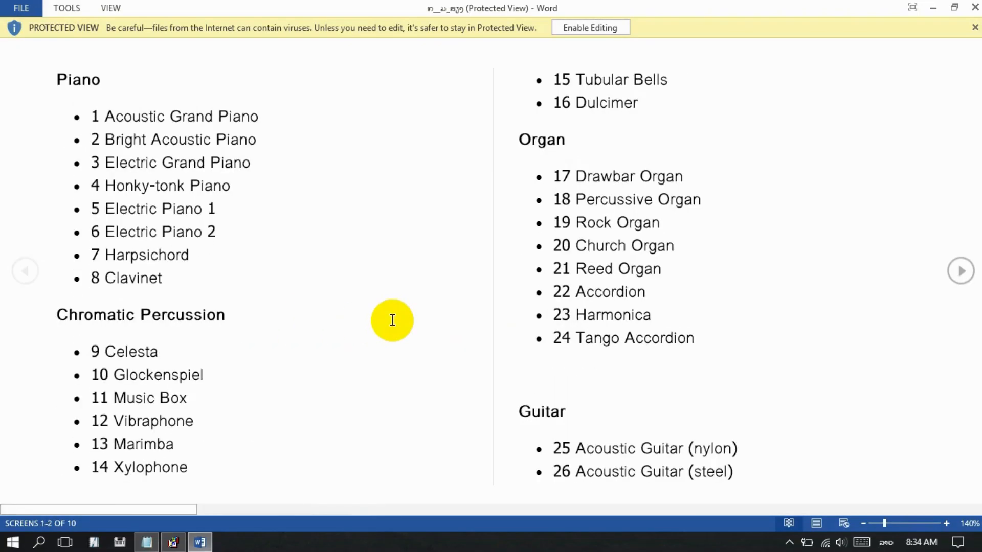
click(933, 11)
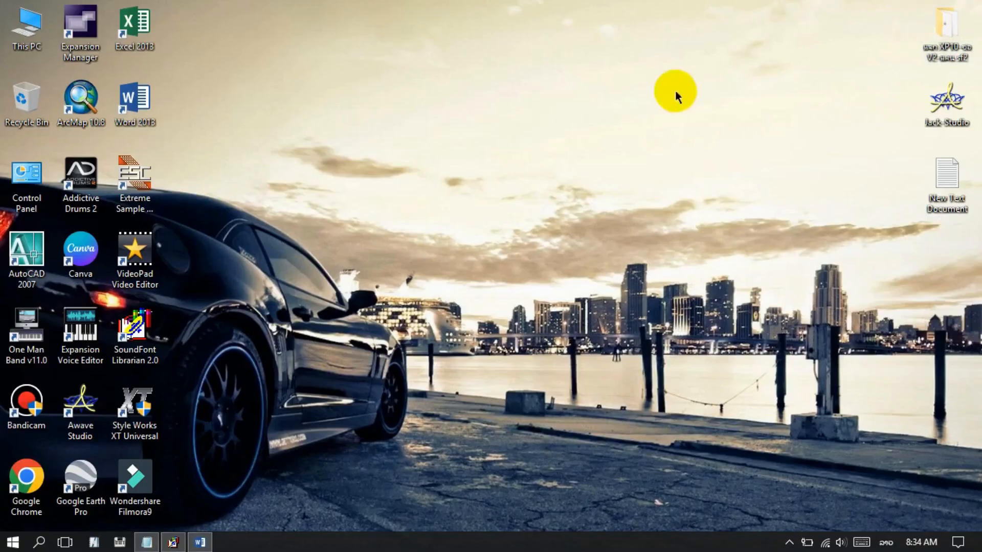
click(201, 543)
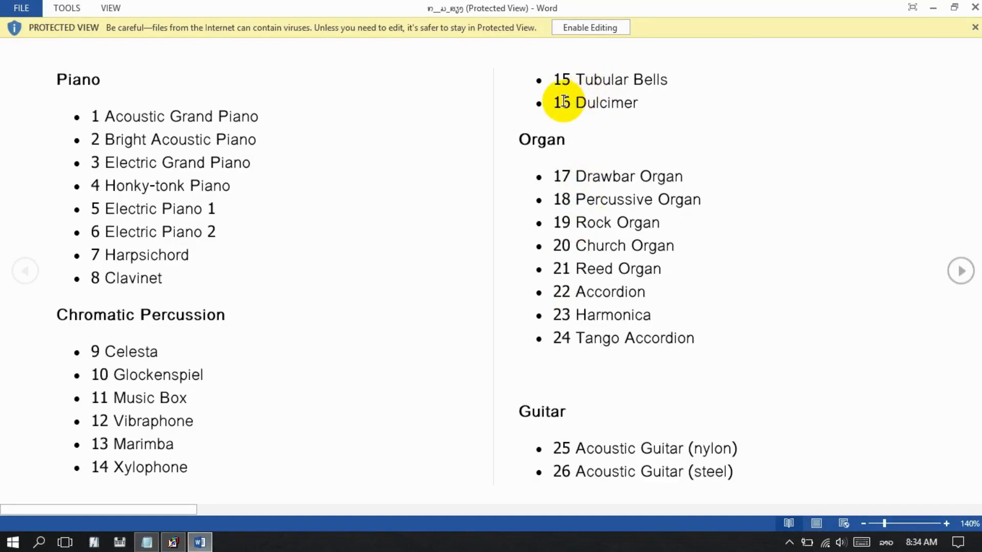
click(933, 8)
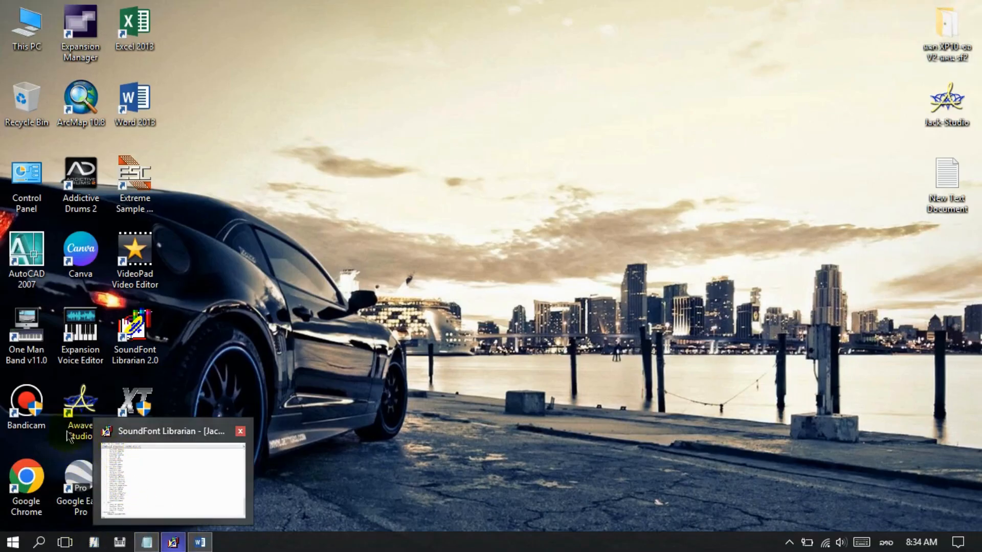
Launch One Man Band v11.0, maximize it, and examine the ROCK ORGAN patch in the Multi-Voices window before closing that window.
double_click(27, 332)
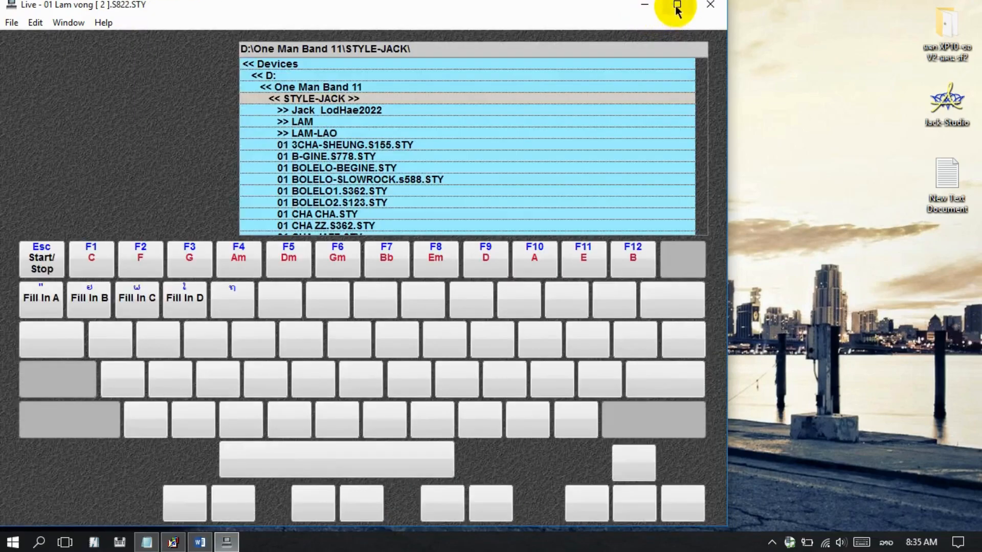
click(676, 5)
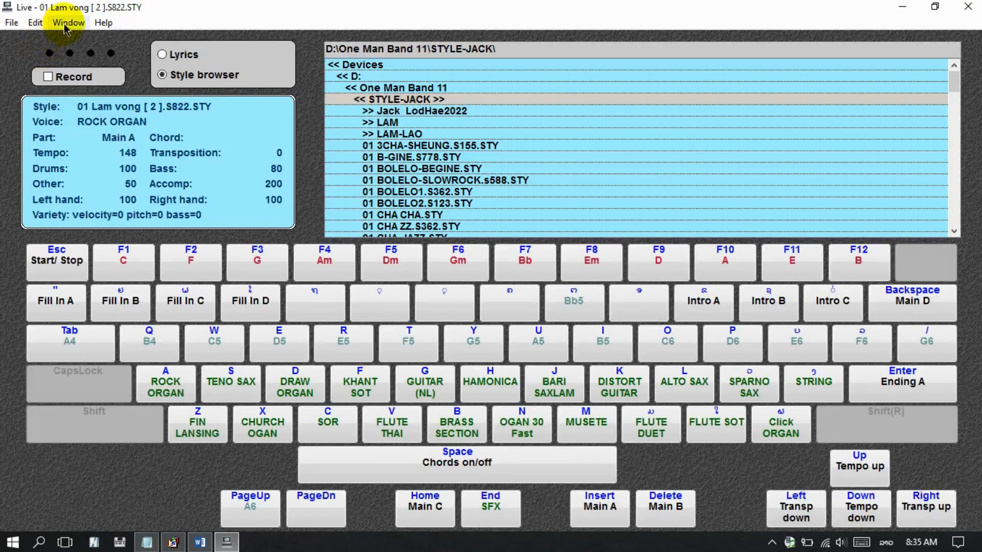
click(65, 24)
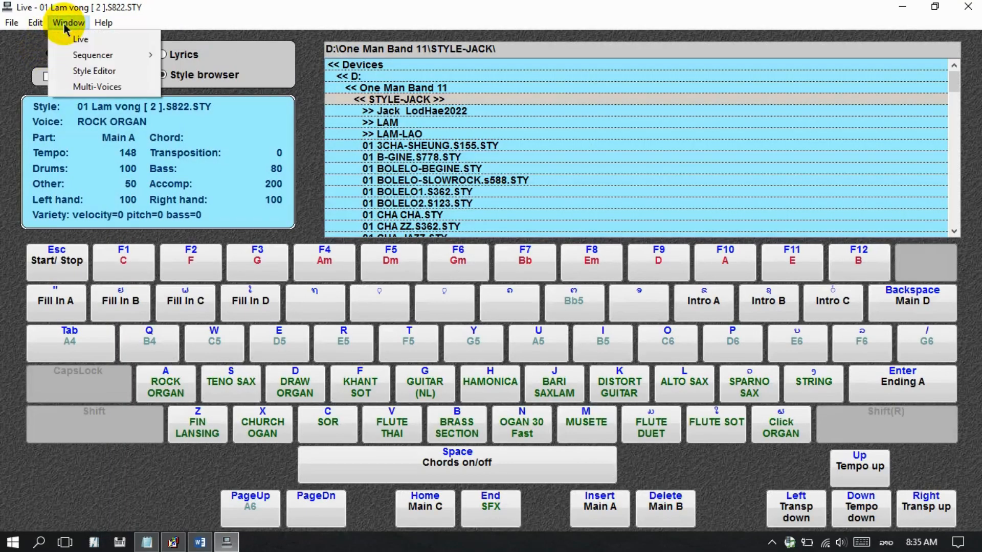
click(94, 87)
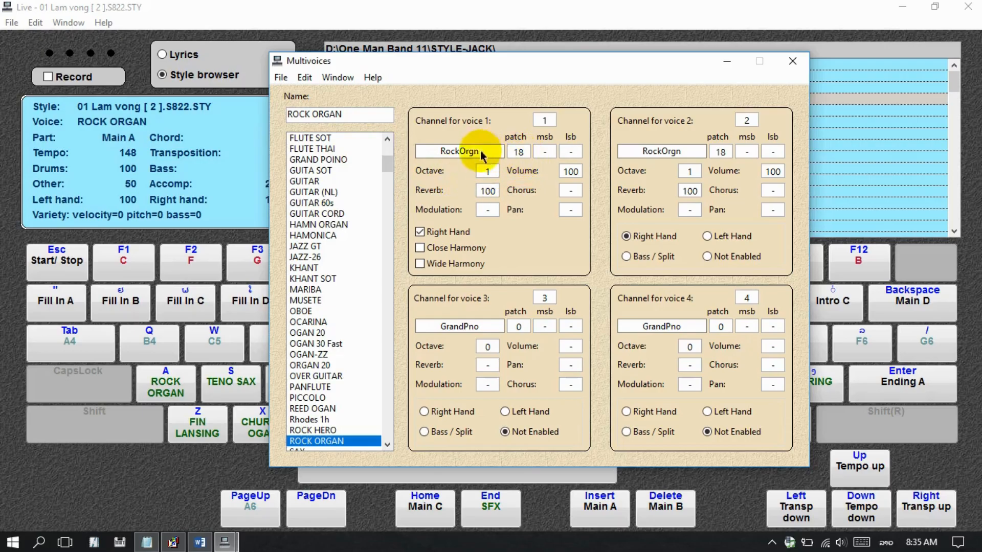
click(791, 62)
Select the DRAW ORGAN voice, examine its patch in the Multi-Voices window, then close that window and minimize One Man Band.
click(325, 385)
click(69, 22)
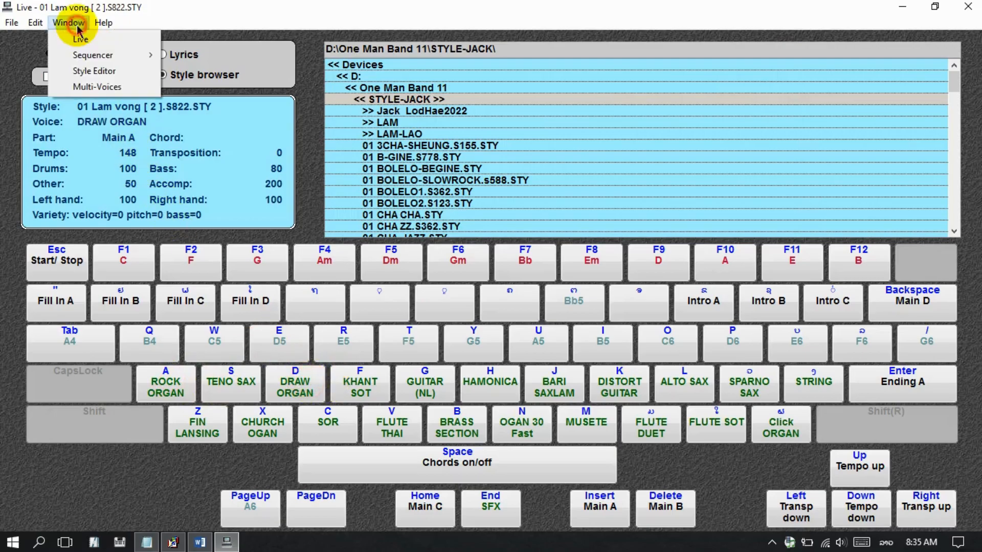
click(97, 87)
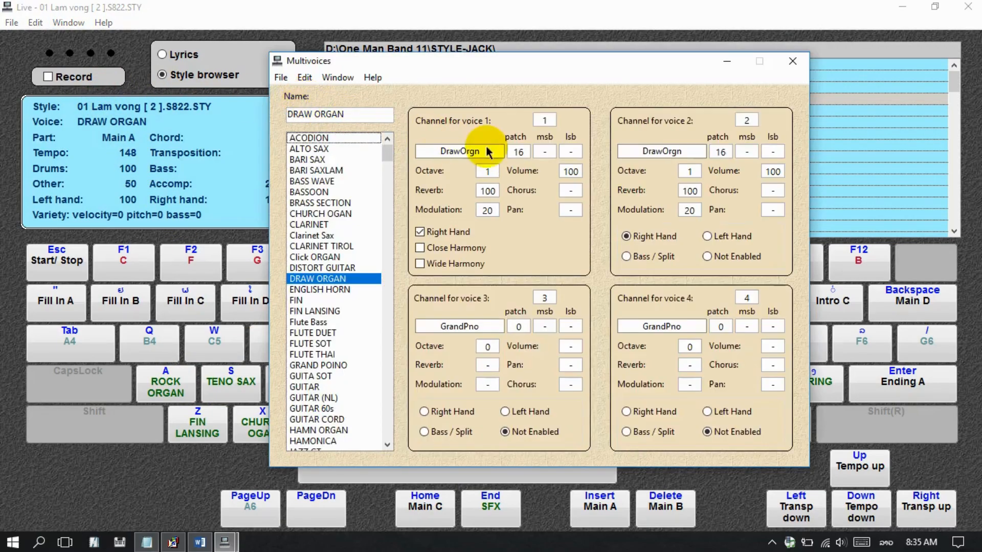
click(793, 62)
click(903, 8)
click(581, 182)
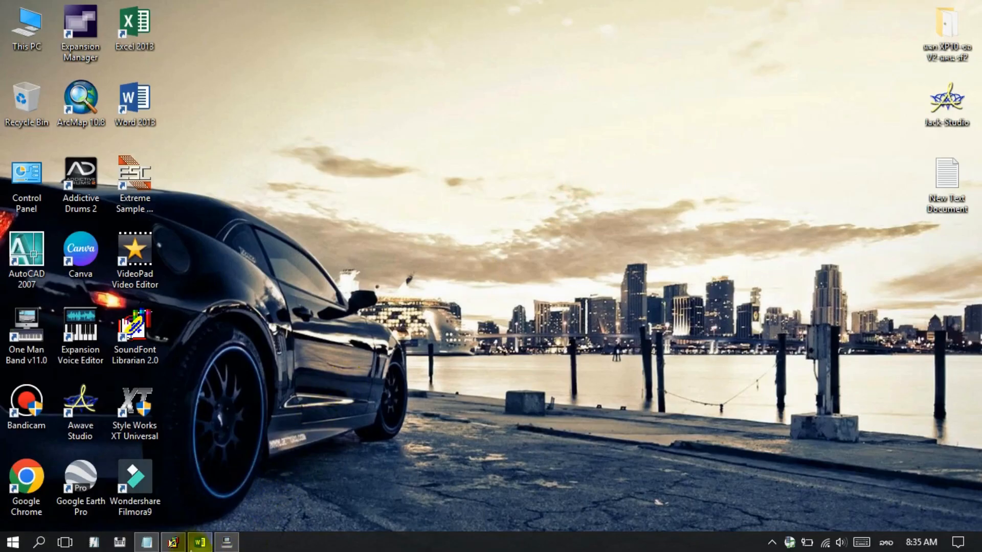
Return to the Word instrument list, switch it to Print Layout, and enable editing.
click(199, 546)
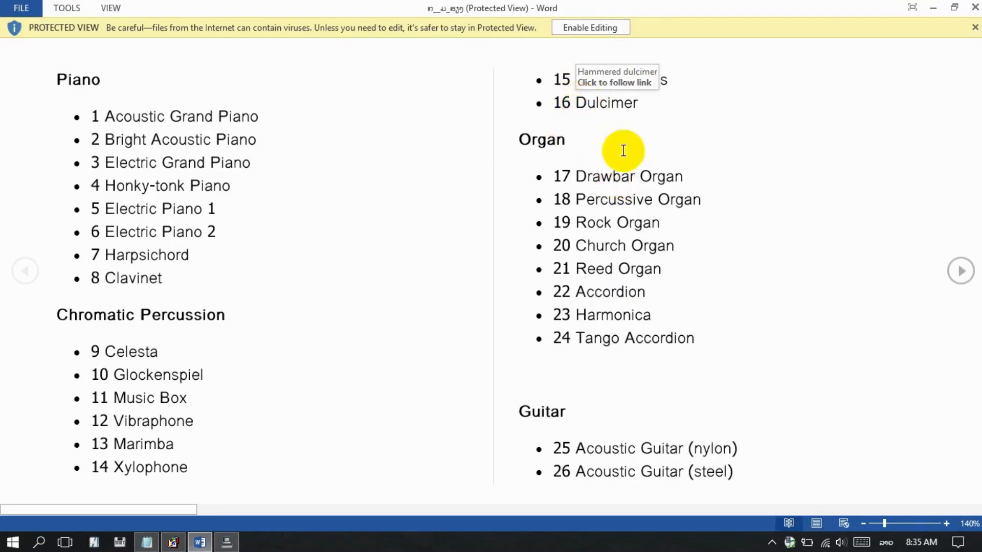
click(903, 522)
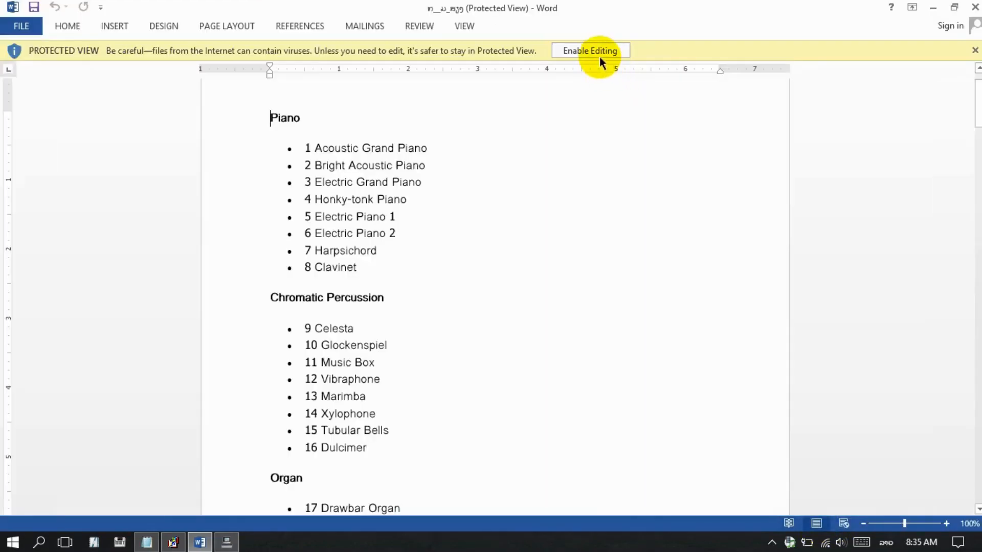
click(598, 52)
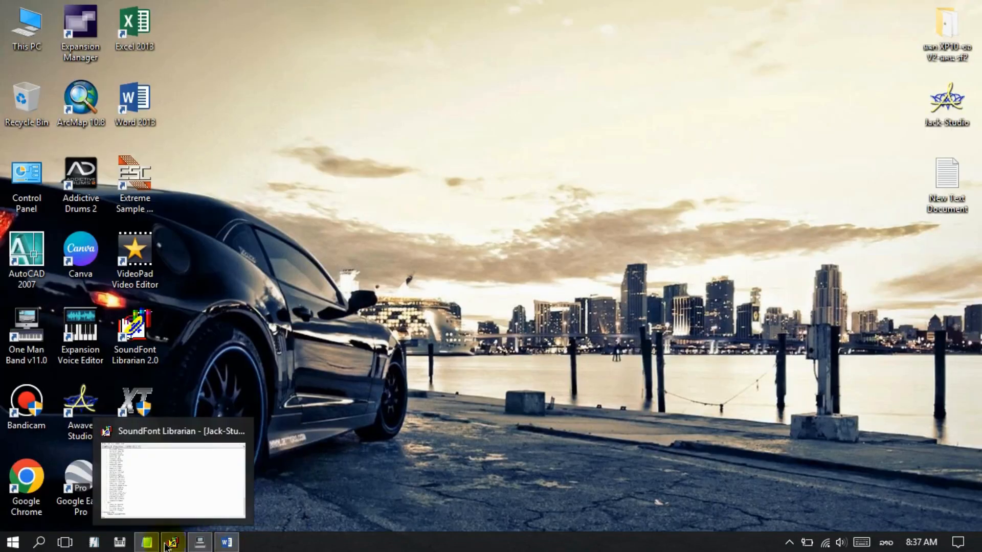
Return to the Notepad note and replace the underscore and space starting the 127/128 line with "-".
click(147, 542)
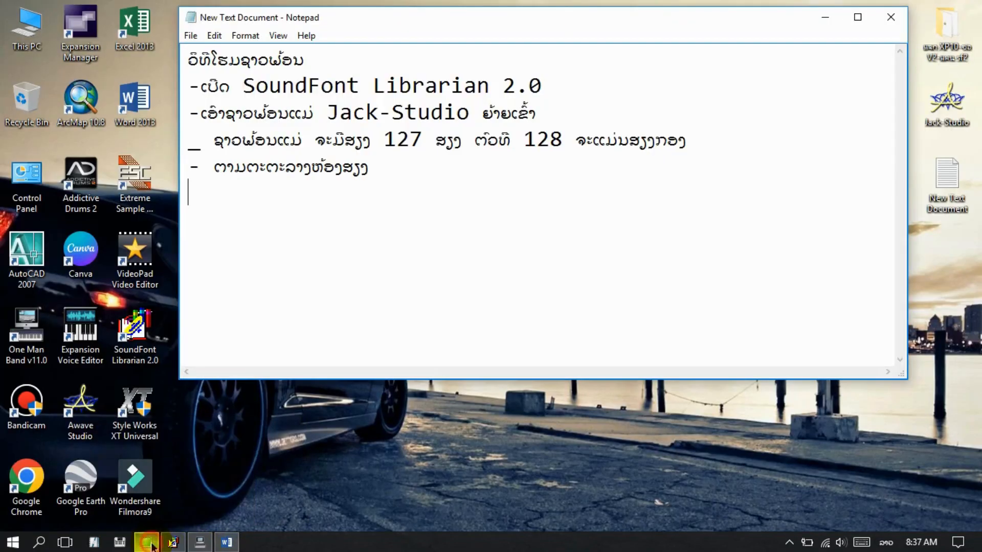
click(464, 208)
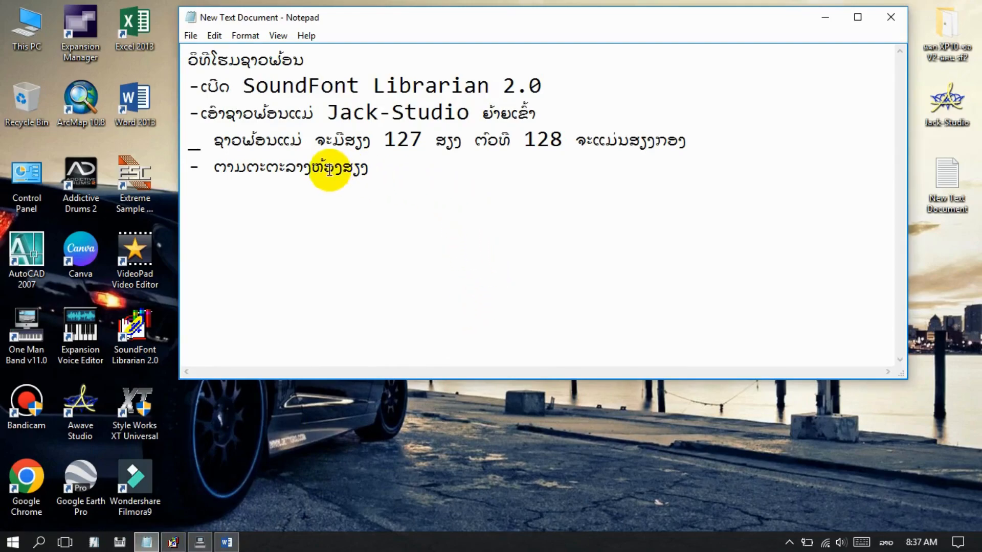
click(399, 173)
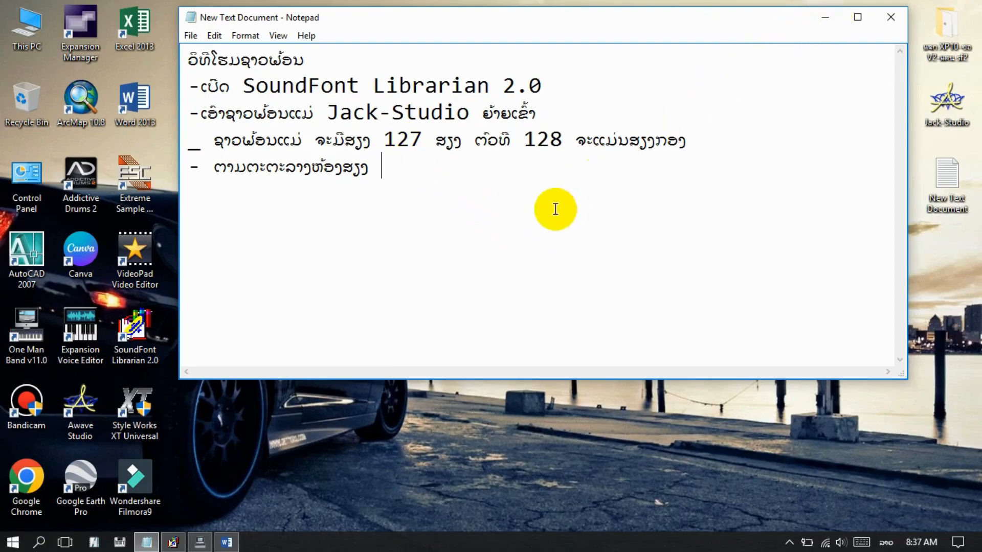
key(Return)
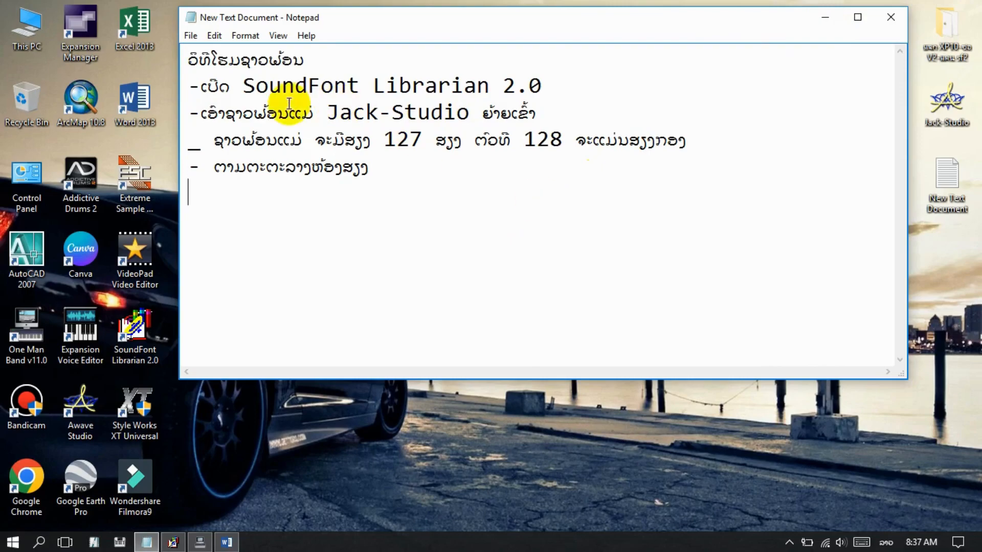
drag(208, 143, 194, 142)
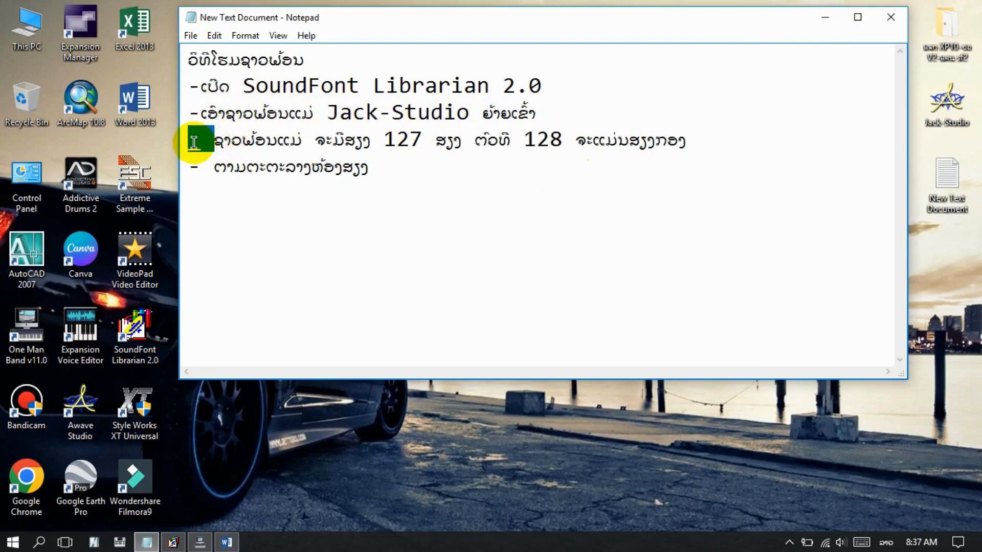
key(BackSpace)
text(ງ)
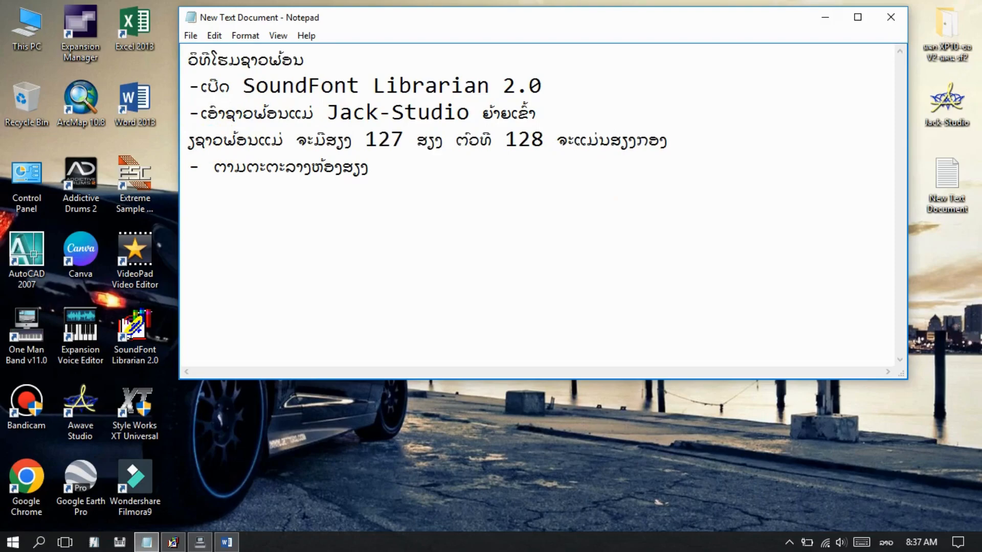
key(BackSpace)
text(-)
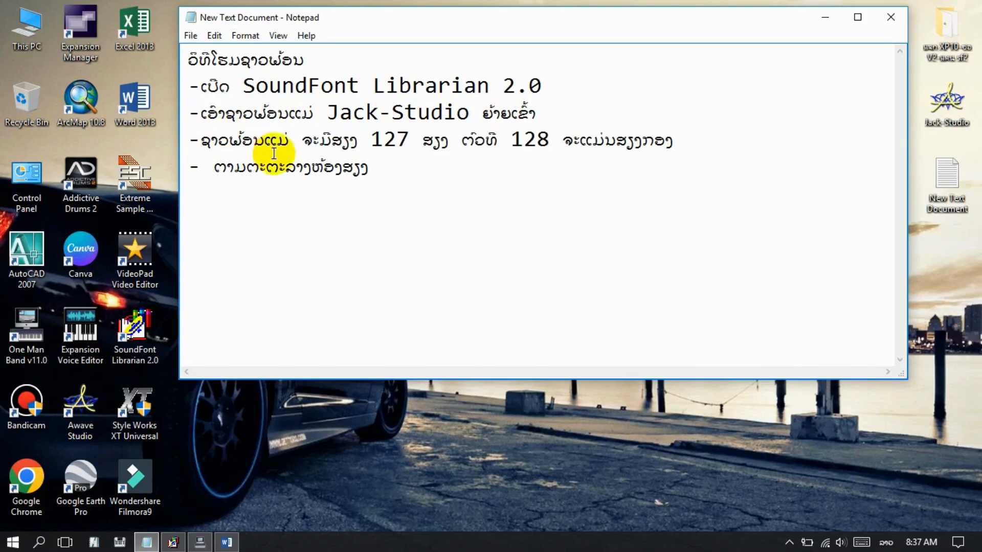
Add the line "++++ ວິທີໂຮມ+++" below the note's last line, minimize Notepad, and switch to SoundFont Librarian.
click(397, 177)
key(Return)
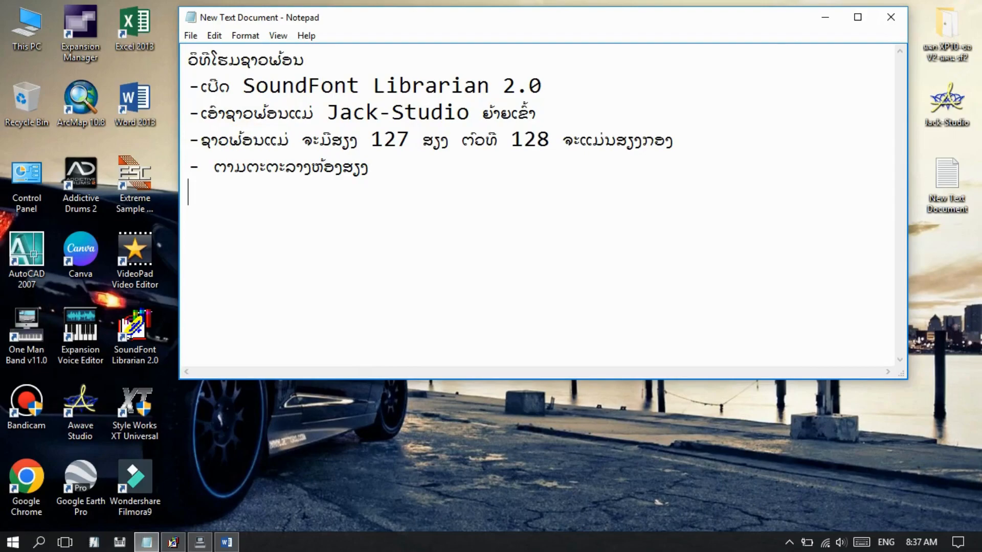
text(++++ ;)
key(alt+shift)
text(ວິທີໃຊນ)
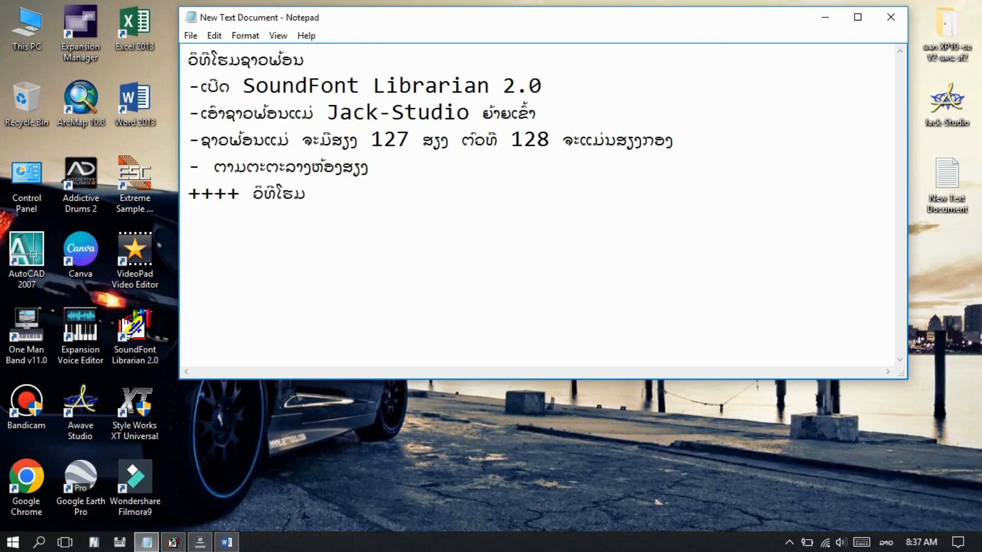
text(ໂຮມ+++)
click(825, 17)
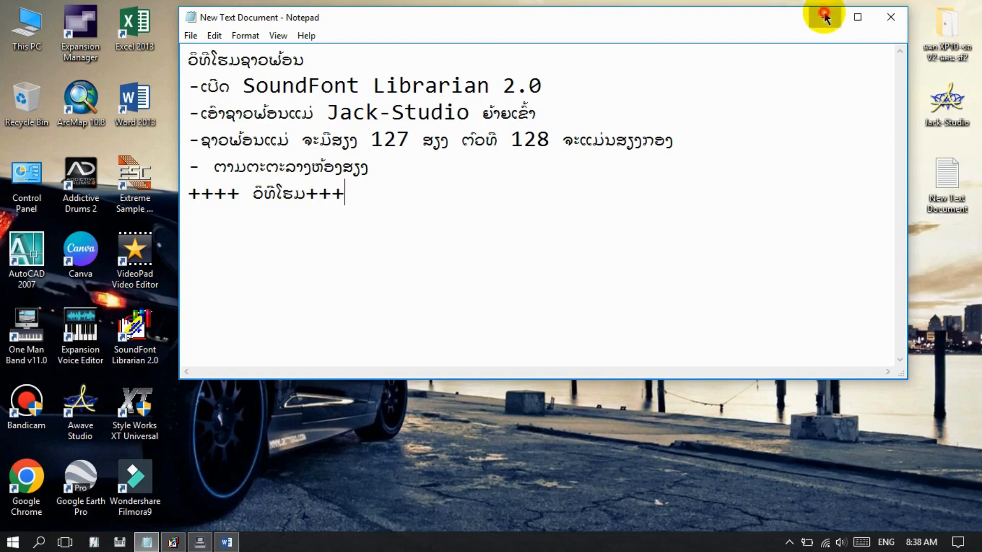
click(173, 542)
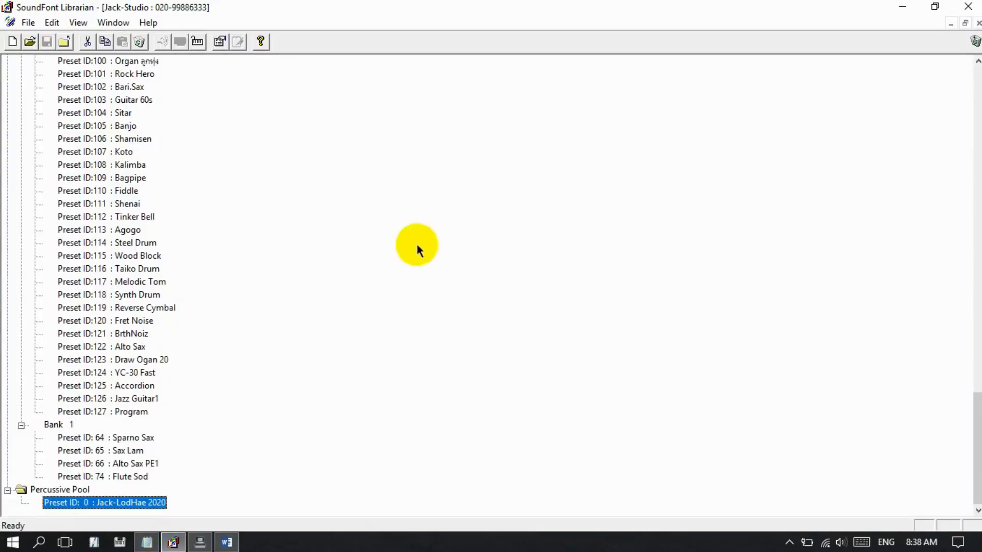
Restore the Jack-Studio soundfont window and the SoundFont Librarian window from full size so the desktop files are accessible.
click(965, 22)
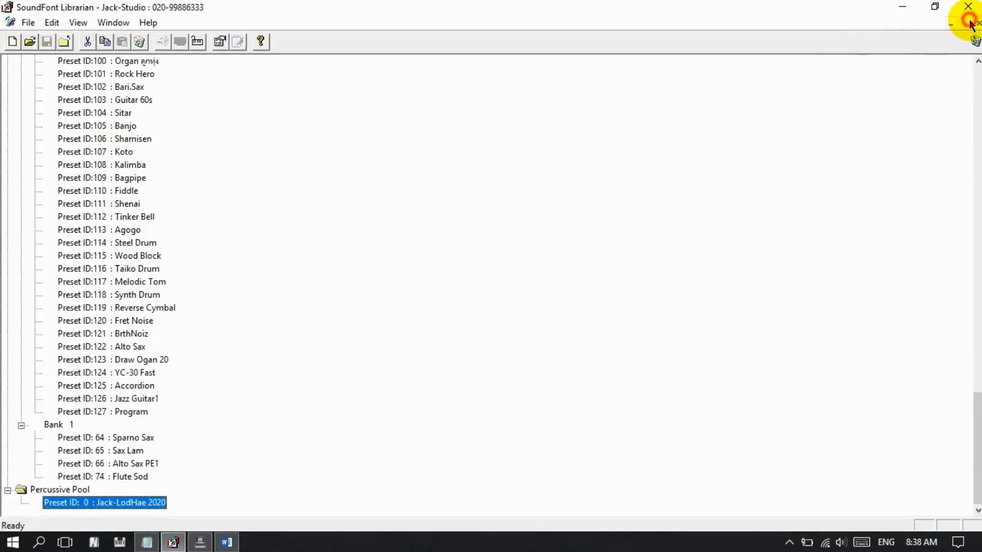
click(934, 6)
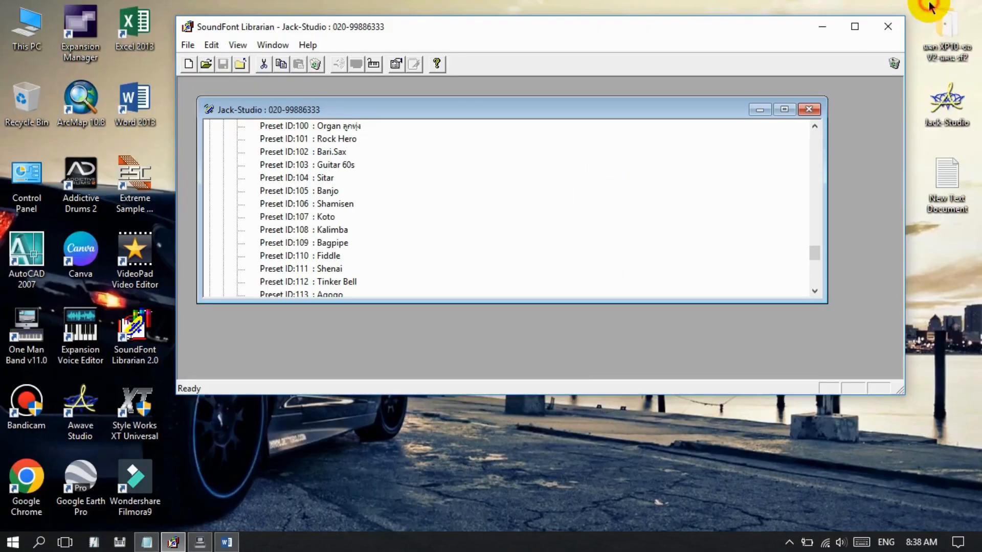
Try to move the three soundfont files from the "แจก XP10-ซอ V2-แคน sf2" folder to the desktop.
double_click(947, 43)
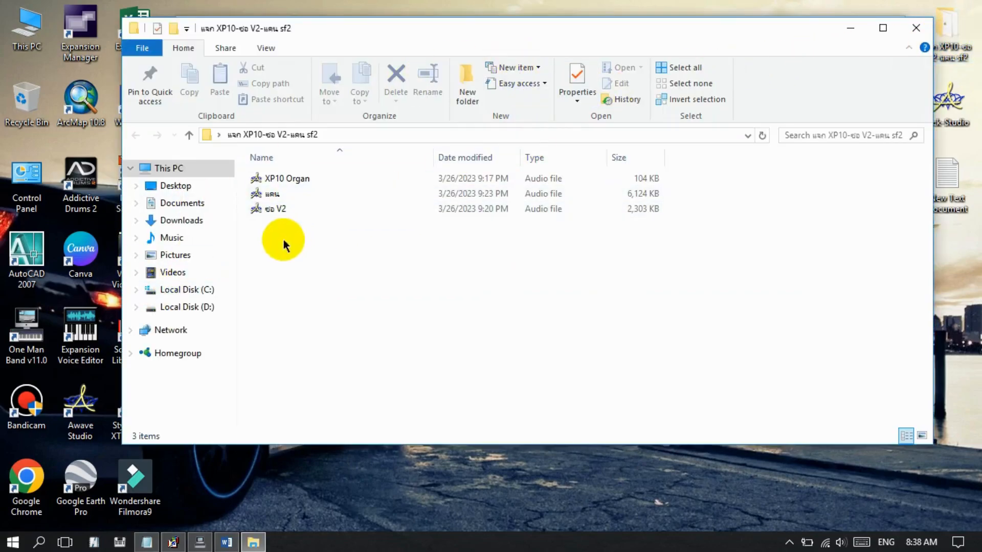
drag(249, 240, 327, 174)
right_click(327, 175)
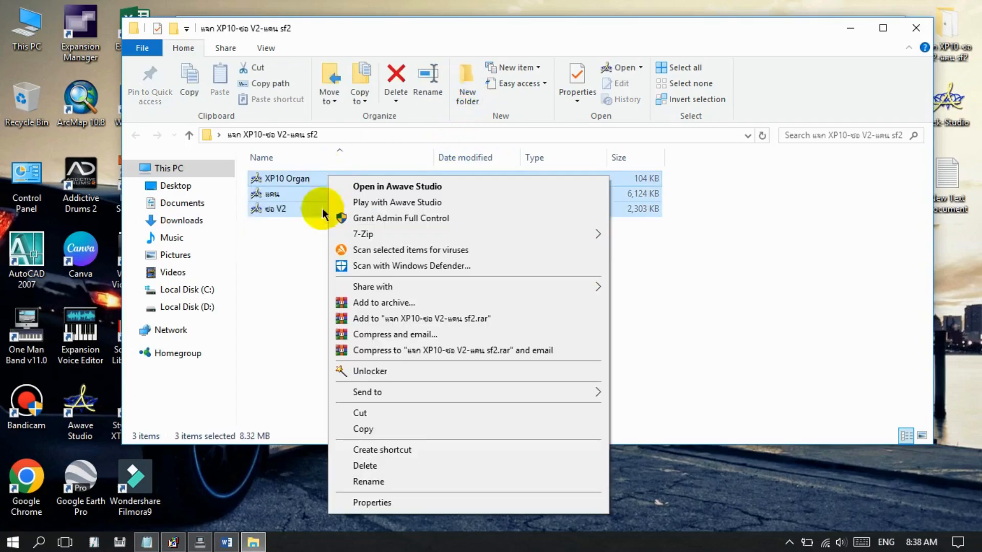
click(361, 424)
click(915, 28)
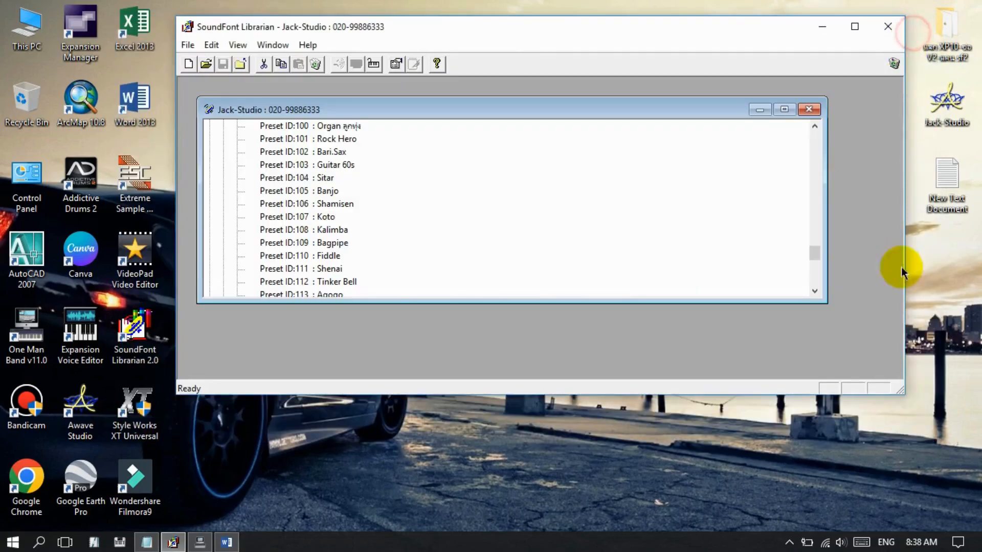
right_click(953, 290)
click(834, 299)
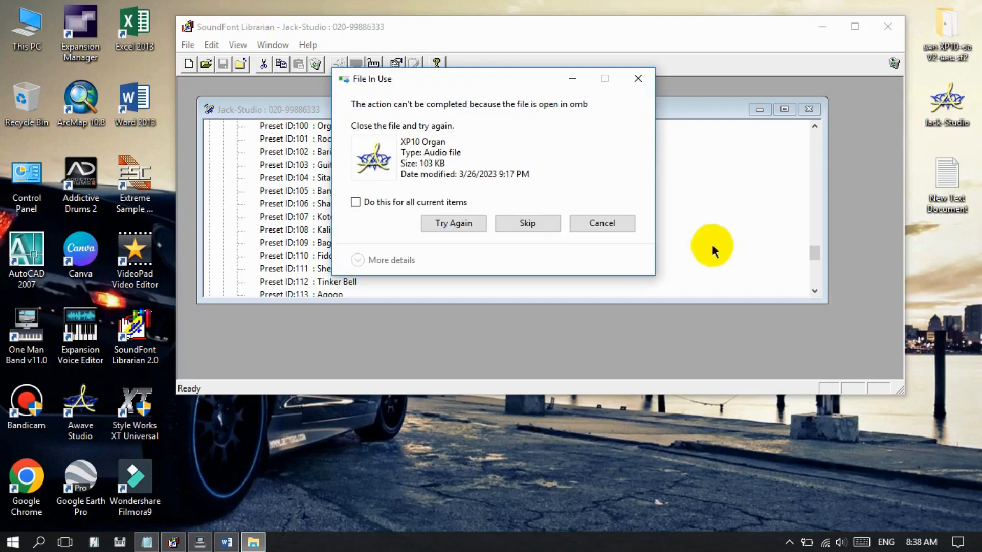
click(448, 203)
click(519, 221)
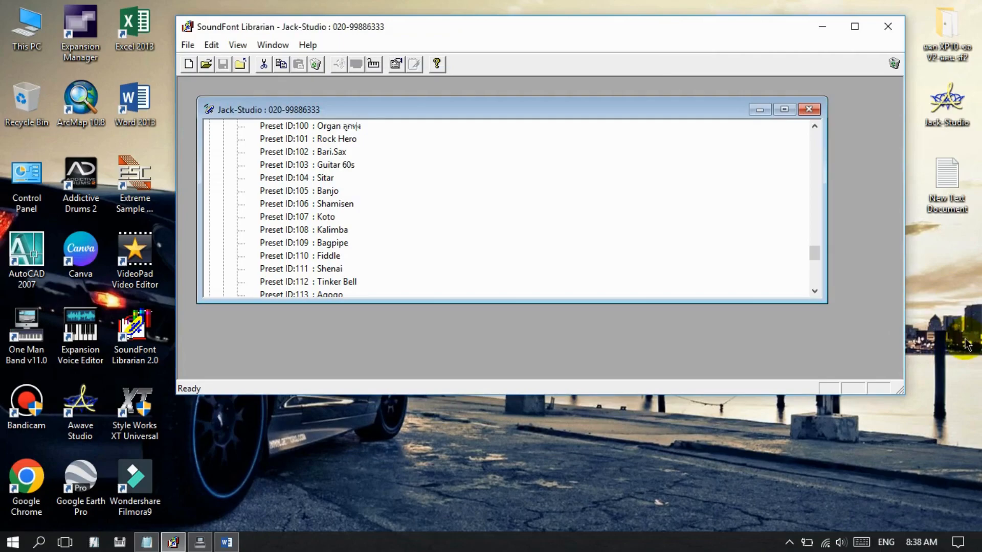
Shift the SoundFont Librarian window slightly higher on the desktop and close One Man Band.
mouse_move(738, 32)
mouse_down()
mouse_move(592, 213)
mouse_move(649, 130)
mouse_move(680, 28)
mouse_move(729, 20)
mouse_up()
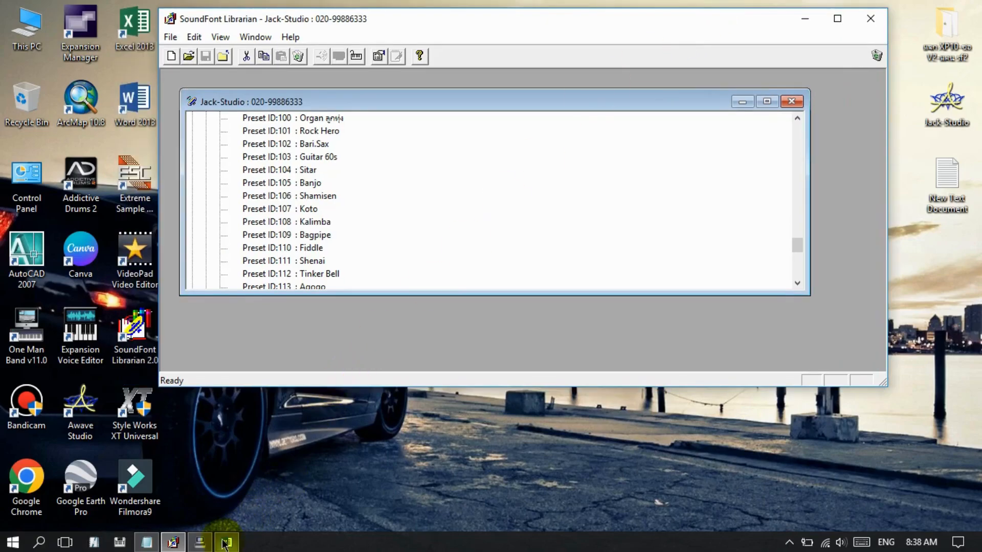
right_click(199, 542)
click(199, 507)
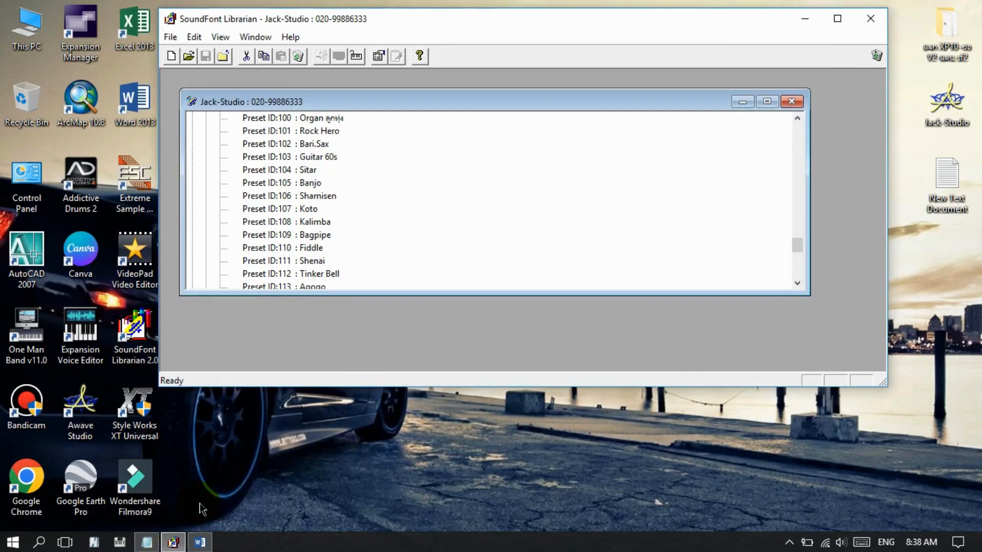
Move the XP10 Organ, แคน and ซอ V2 soundfont files from the "แจก XP10-ซอ V2-แคน sf2" folder to the desktop.
click(948, 36)
double_click(949, 36)
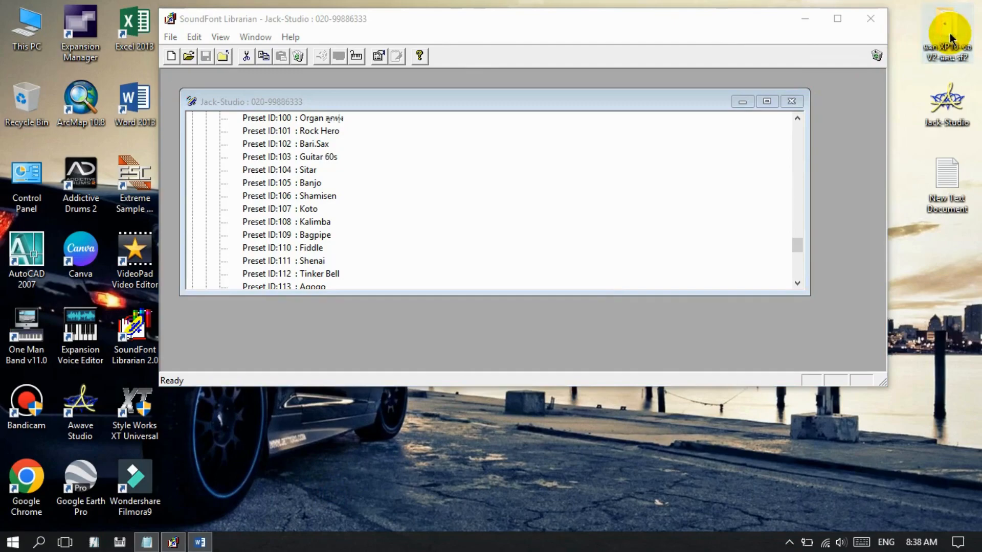
drag(291, 241, 345, 173)
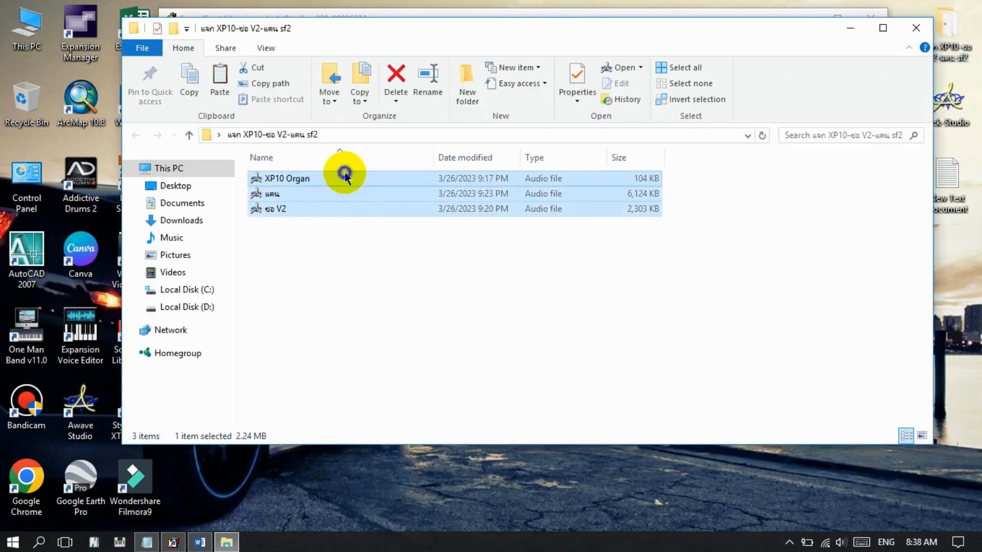
right_click(345, 173)
click(360, 410)
click(848, 28)
right_click(956, 317)
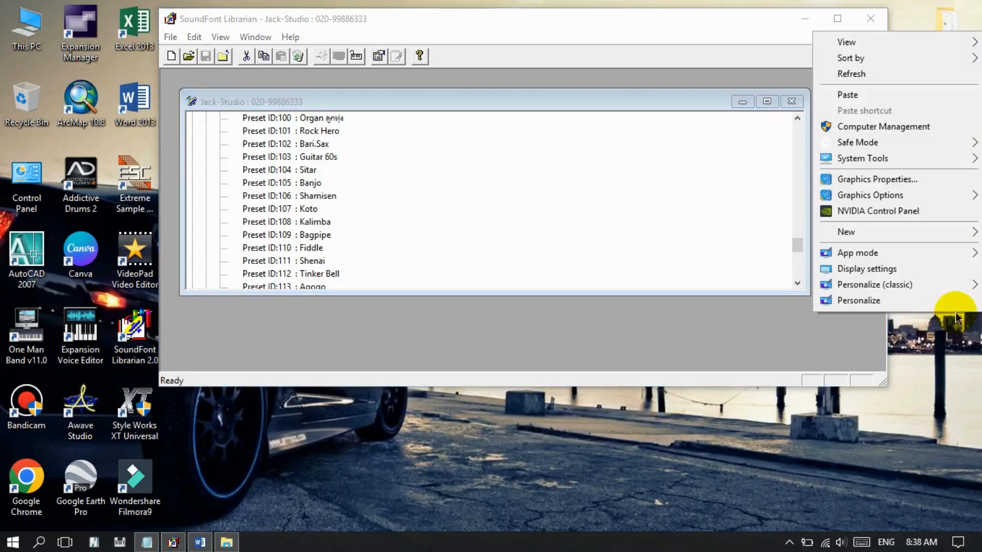
click(889, 95)
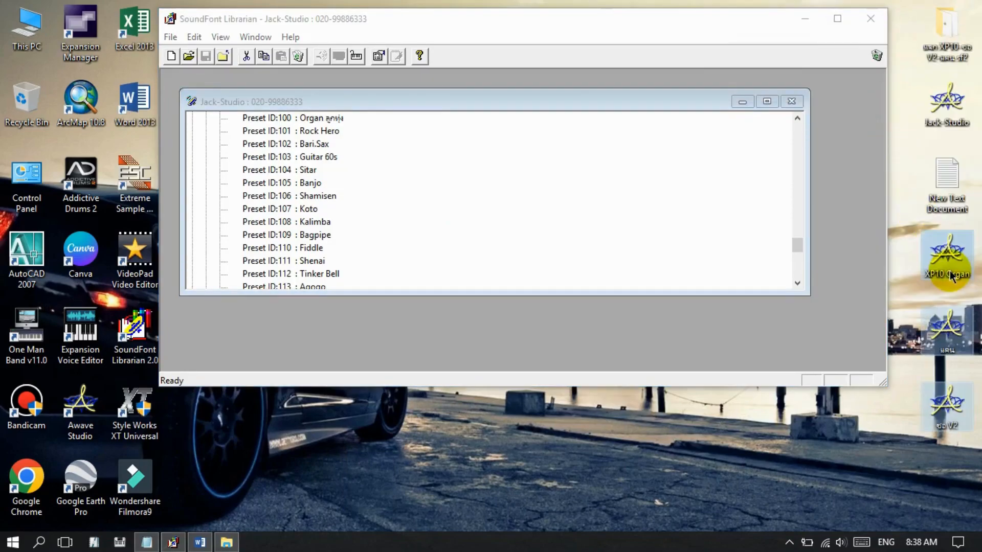
click(863, 456)
Load the XP10 Organ soundfont from the desktop into SoundFont Librarian and offset its window from the Jack-Studio list.
click(569, 26)
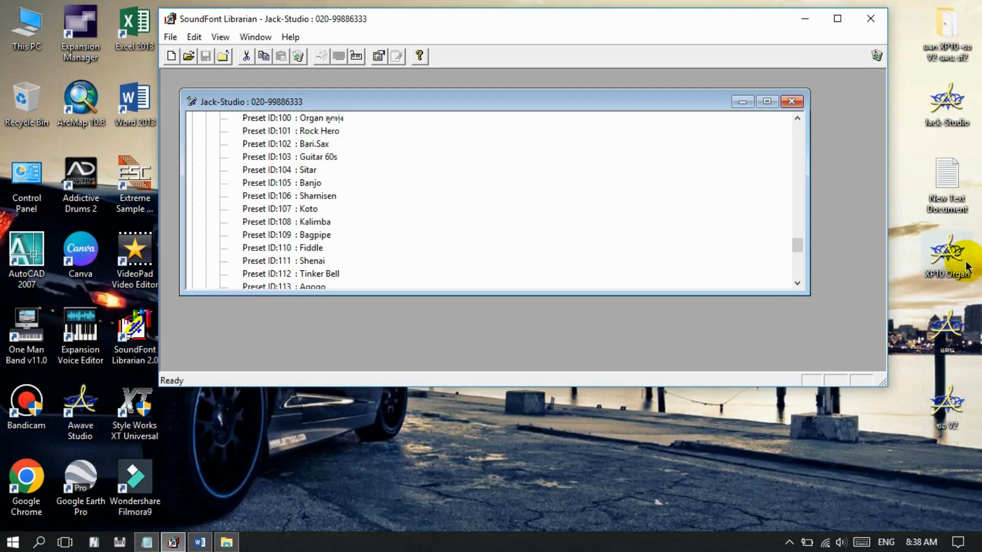
drag(940, 261, 846, 306)
drag(610, 121, 711, 208)
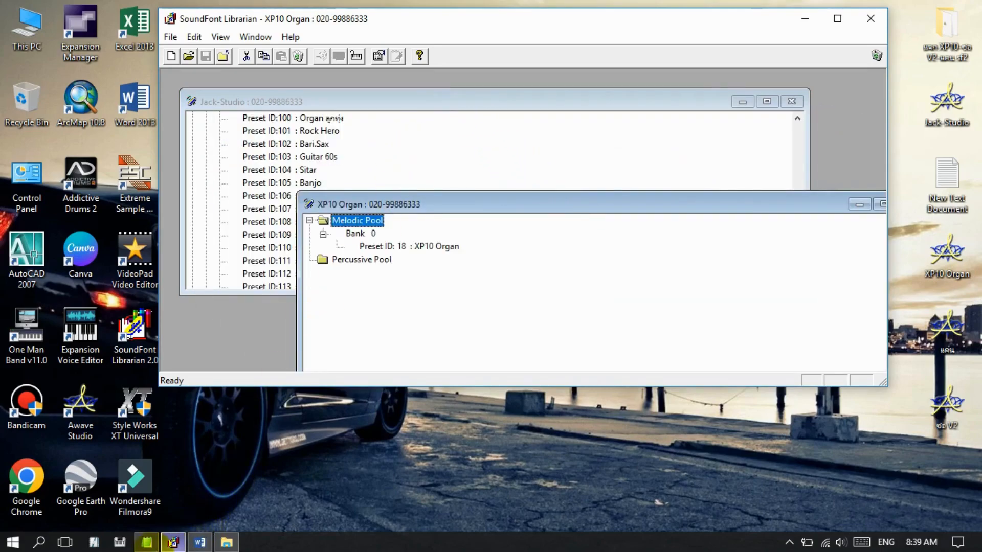
Switch to Notepad, add the line "ຍົກຊາວພ້ອນທີ່ຈະໂຮມເຂົ້າໃນ SoundFont Librarian 2.0" below the heading, and minimize Notepad.
click(146, 542)
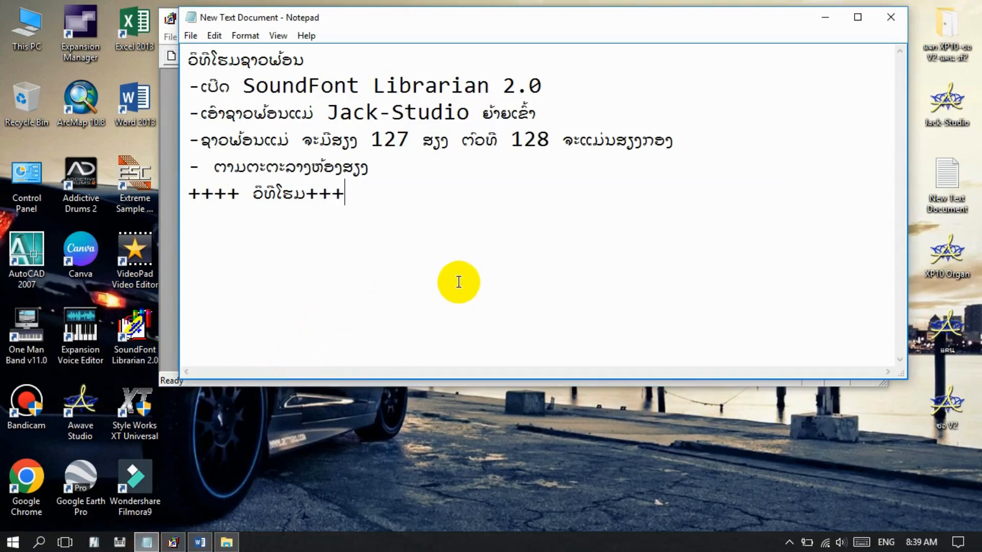
key(Return)
text(p)
key(BackSpace)
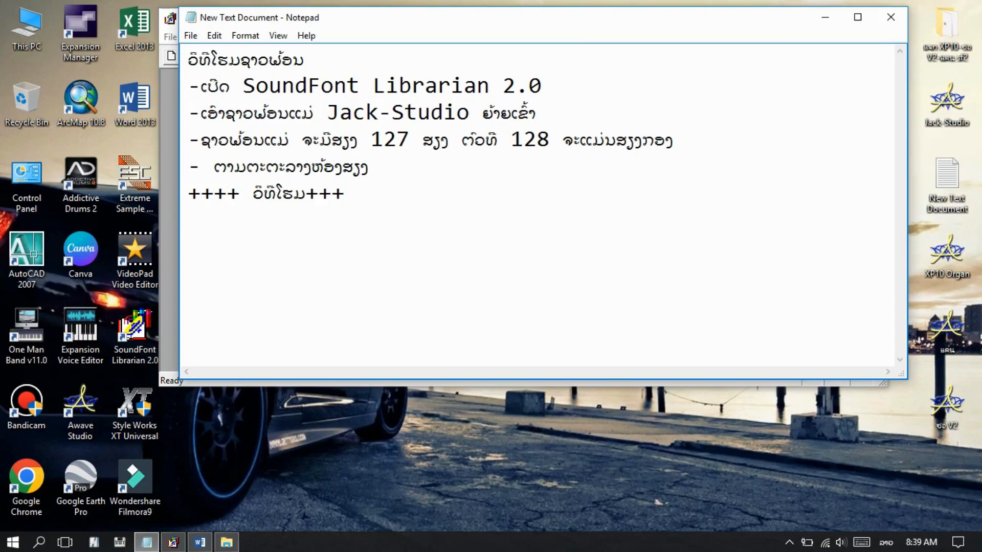
text(ຍົກຊາວພ້ອນທີ່ຈະໃຊມ)
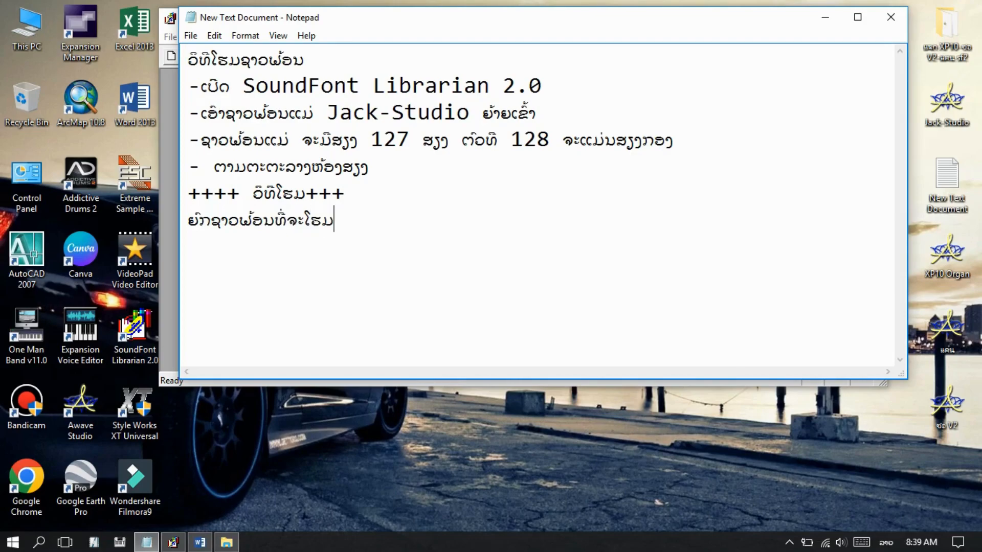
text(ເຂົ້າໃນ)
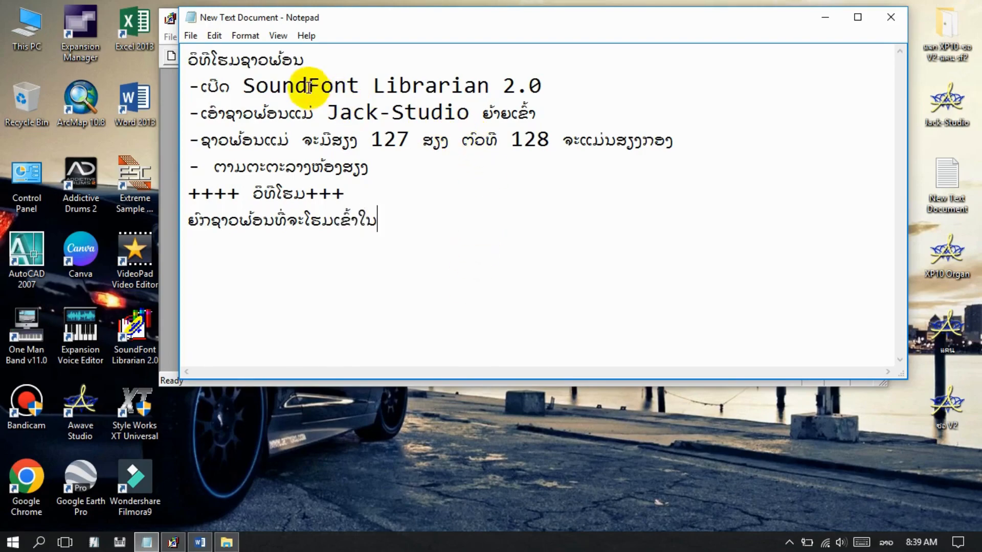
drag(243, 86, 548, 84)
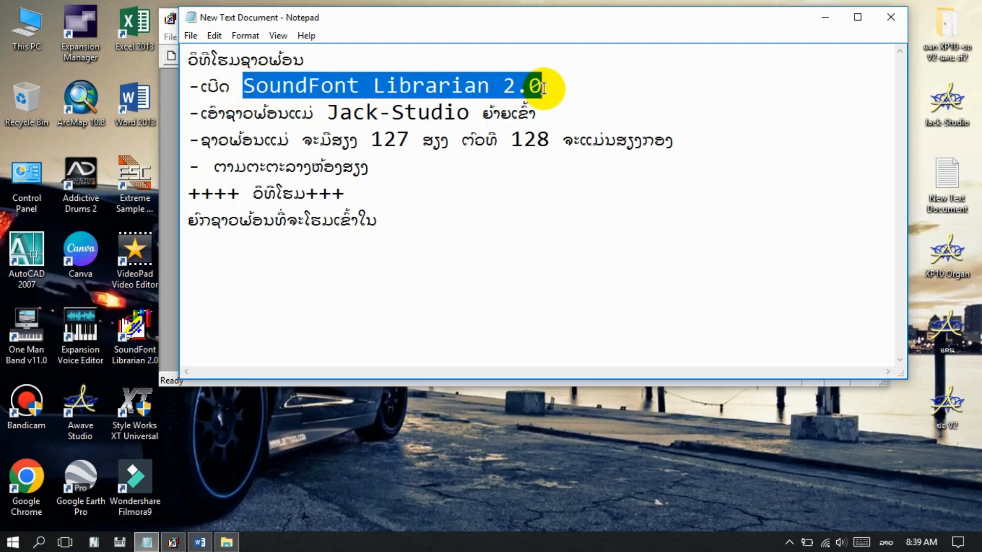
click(414, 229)
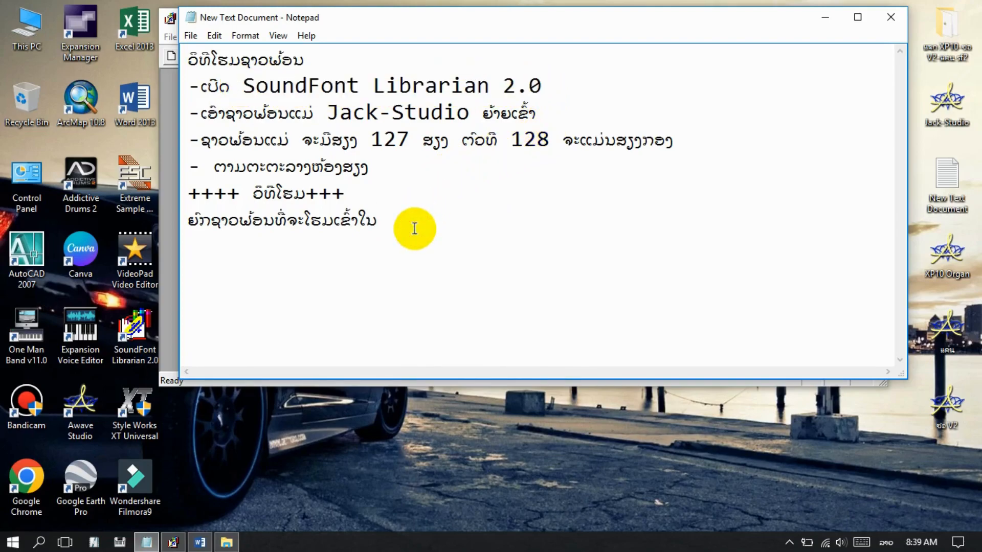
key(ctrl+v)
click(379, 223)
click(712, 220)
click(822, 22)
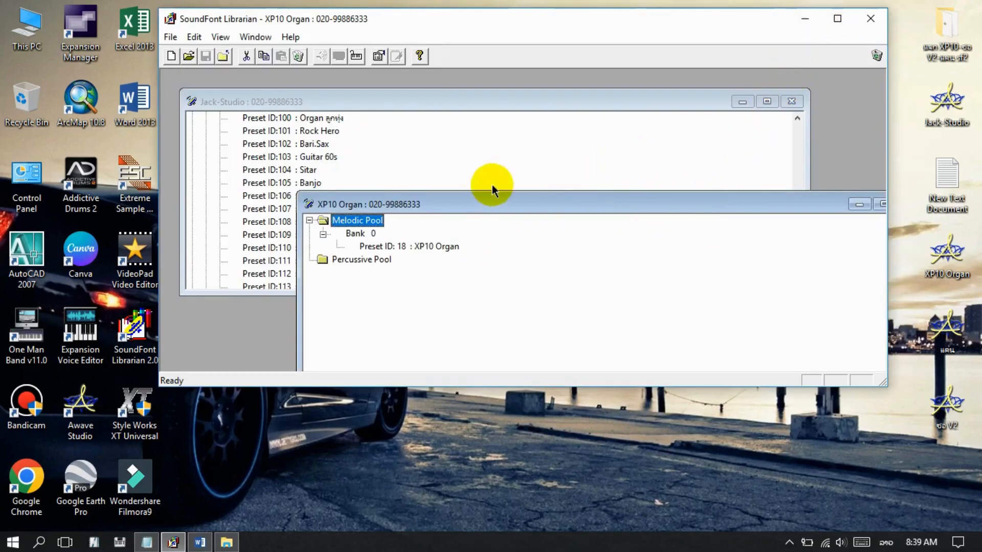
Place the XP10 Organ window below the Jack-Studio window and locate preset ID 18 in the Jack-Studio list.
drag(517, 207, 522, 315)
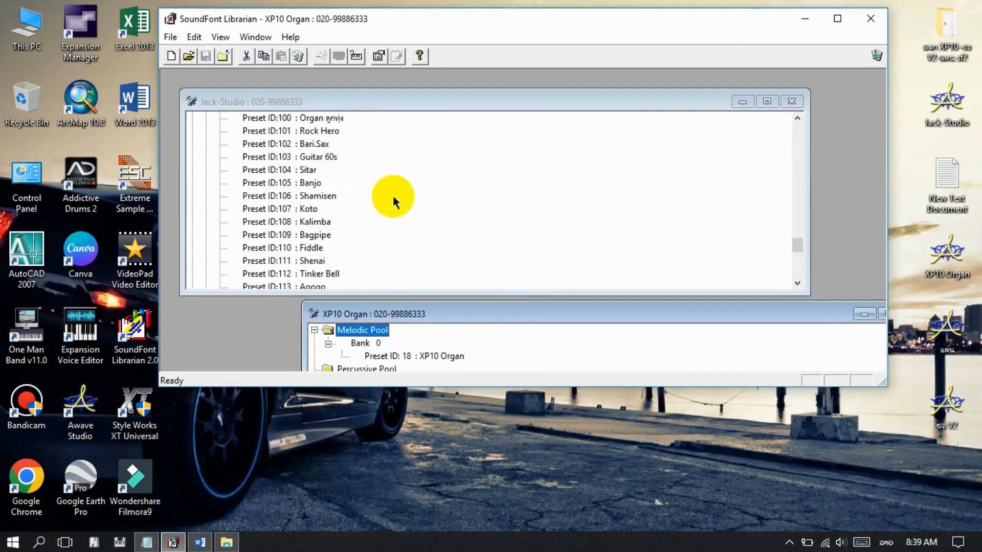
scroll(520, 180, up, 5)
scroll(408, 173, up, 2)
scroll(408, 174, up, 3)
scroll(408, 174, up, 4)
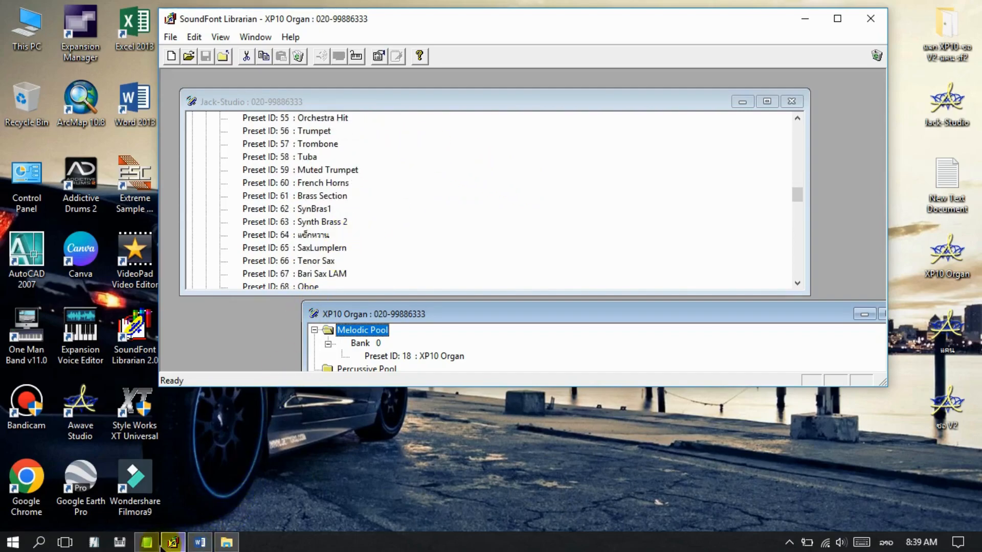
scroll(412, 163, up, 6)
scroll(410, 168, up, 8)
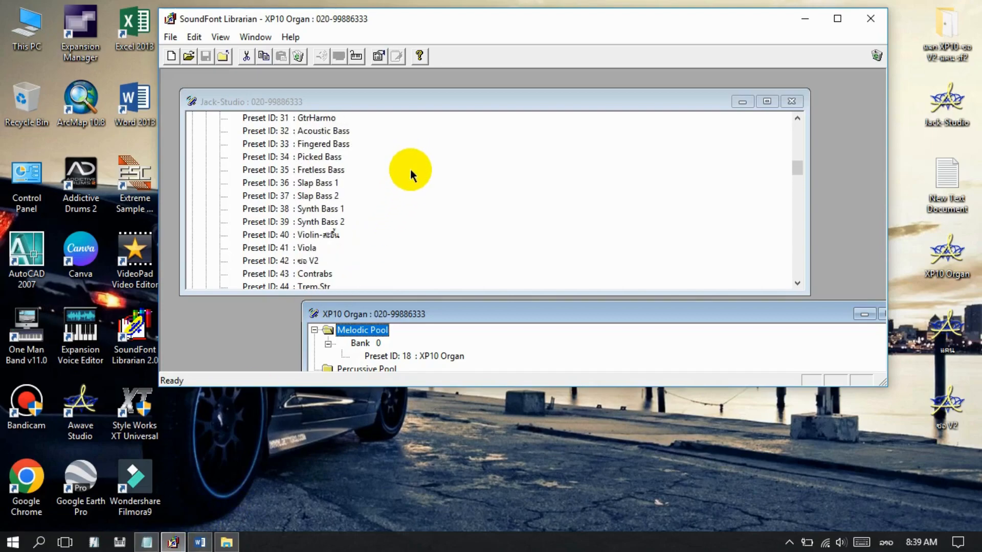
Examine the Preset ID in the XP10 Organ preset's settings and accept the settings as they are.
click(416, 357)
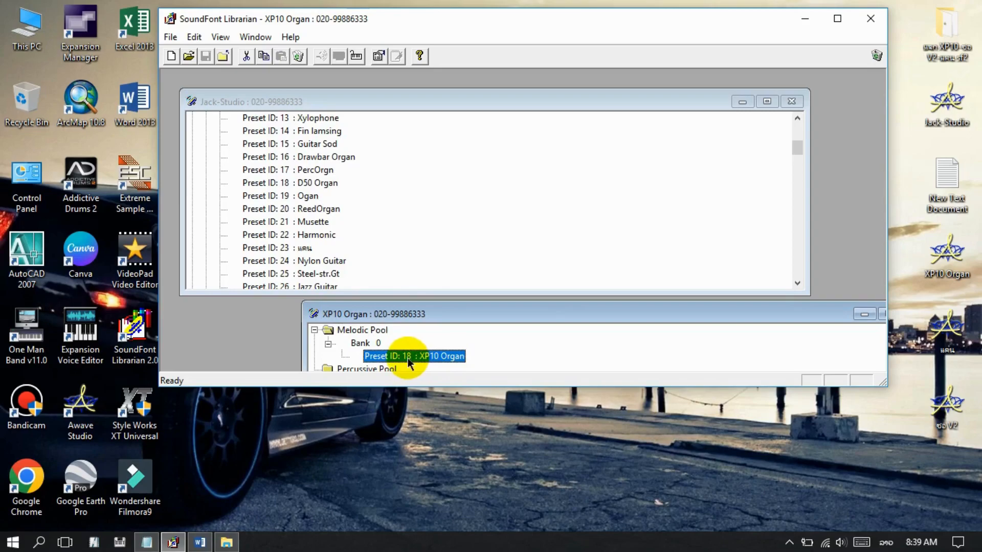
right_click(409, 360)
click(466, 440)
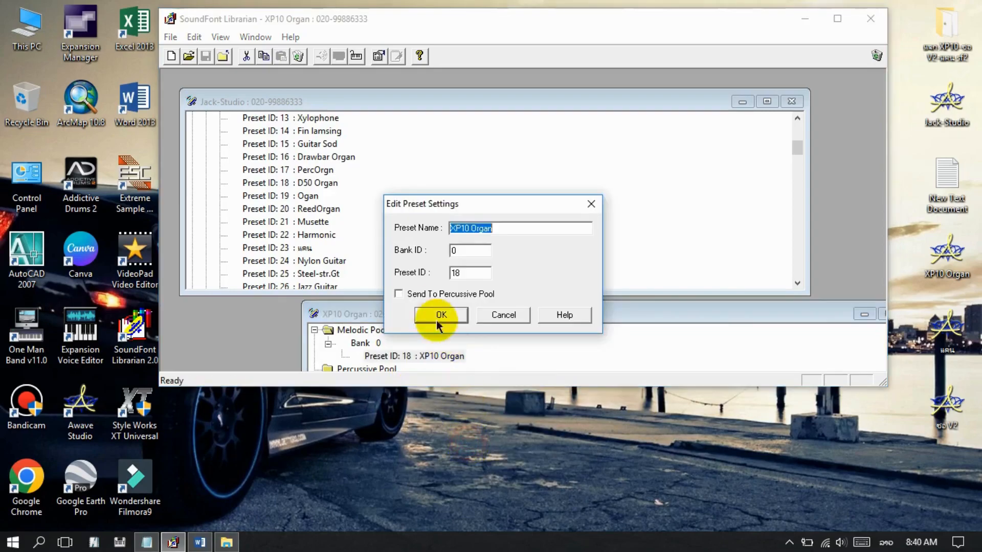
double_click(451, 272)
drag(450, 272, 438, 273)
click(464, 273)
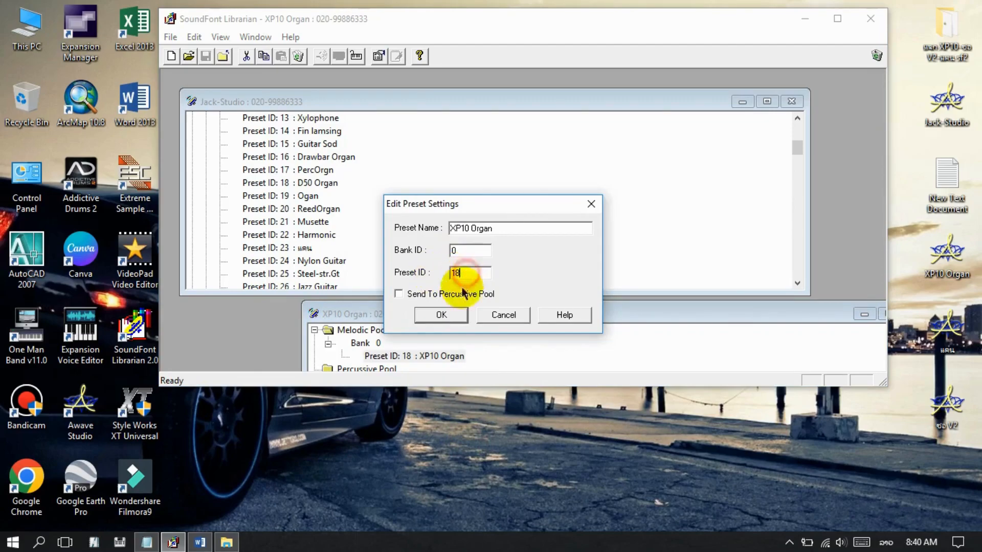
click(456, 318)
Delete the D50 Organ preset, ID 18, from the Jack-Studio soundfont.
scroll(423, 200, up, 2)
scroll(411, 203, down, 2)
click(314, 183)
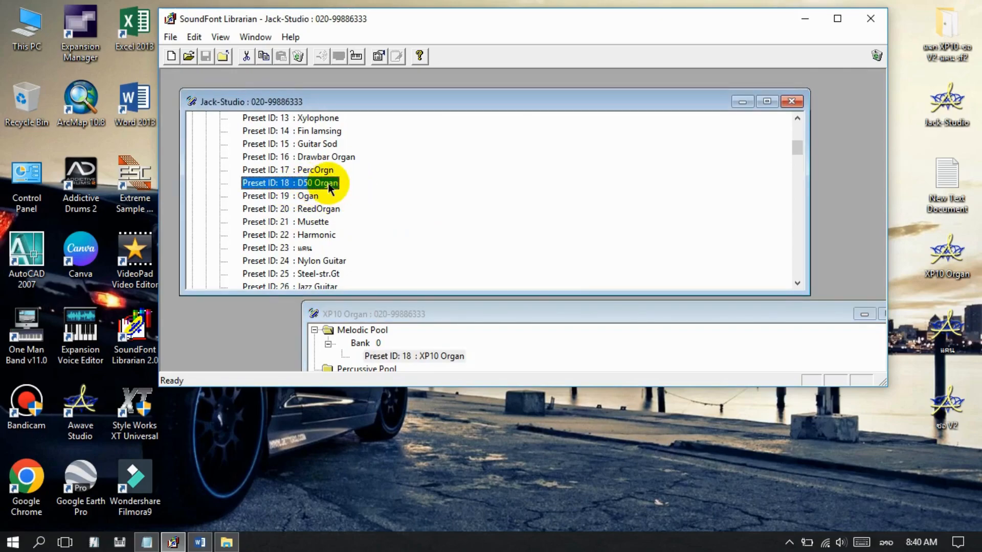
key(Delete)
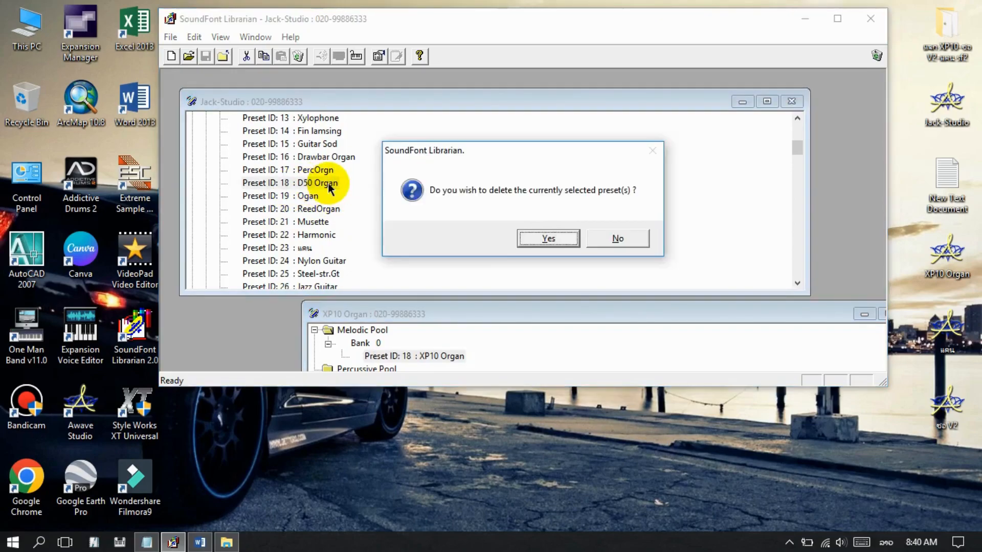
click(536, 240)
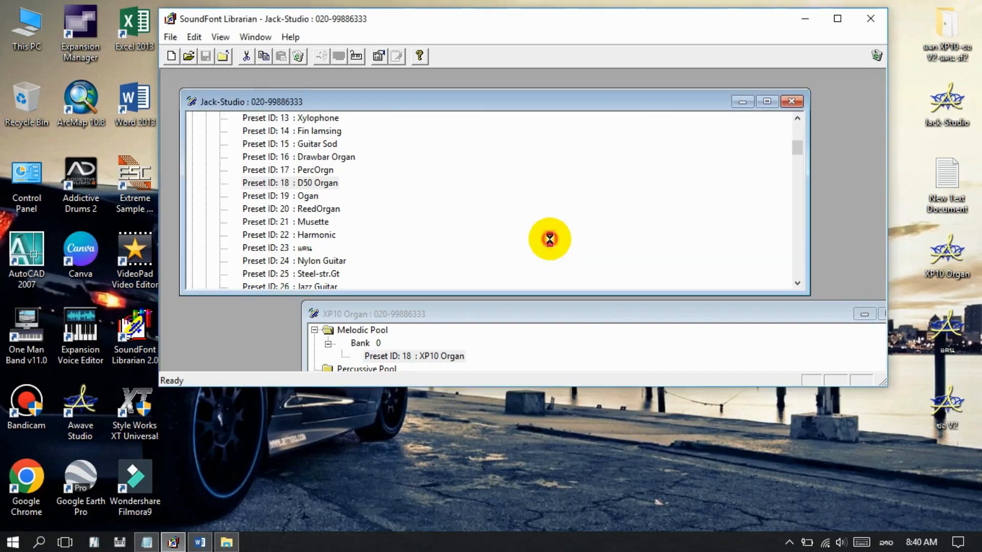
Switch to Notepad and add the line "ລົບສຽງເກົ່າ" at the end of the note.
click(148, 544)
key(Return)
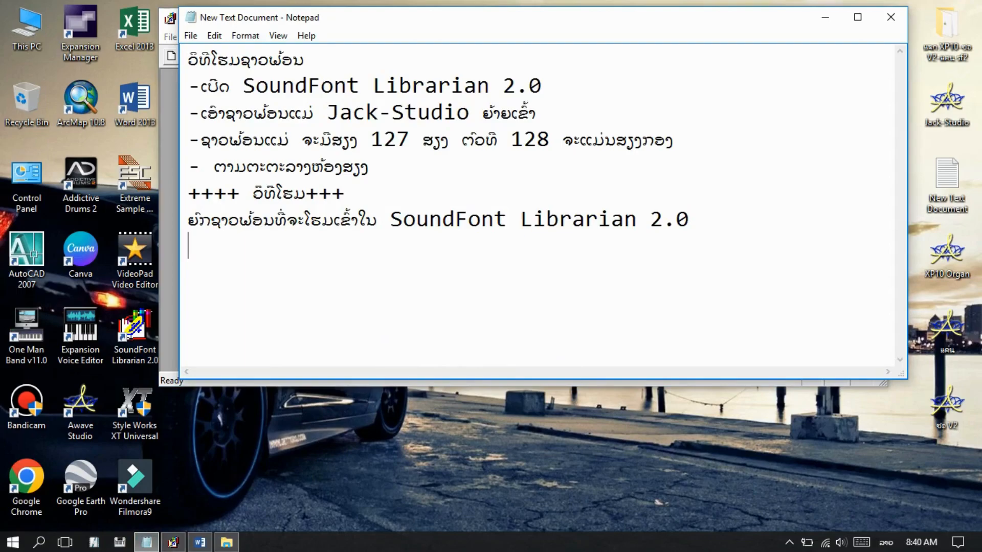
text(ລົບສຽ)
double_click(677, 142)
drag(694, 143, 665, 139)
key(ctrl+c)
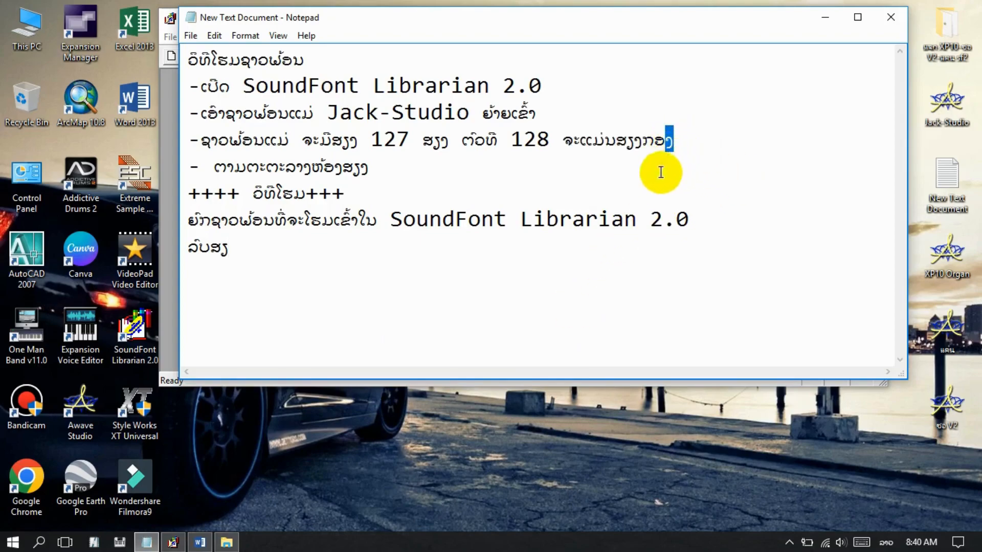
click(341, 249)
key(ctrl+v)
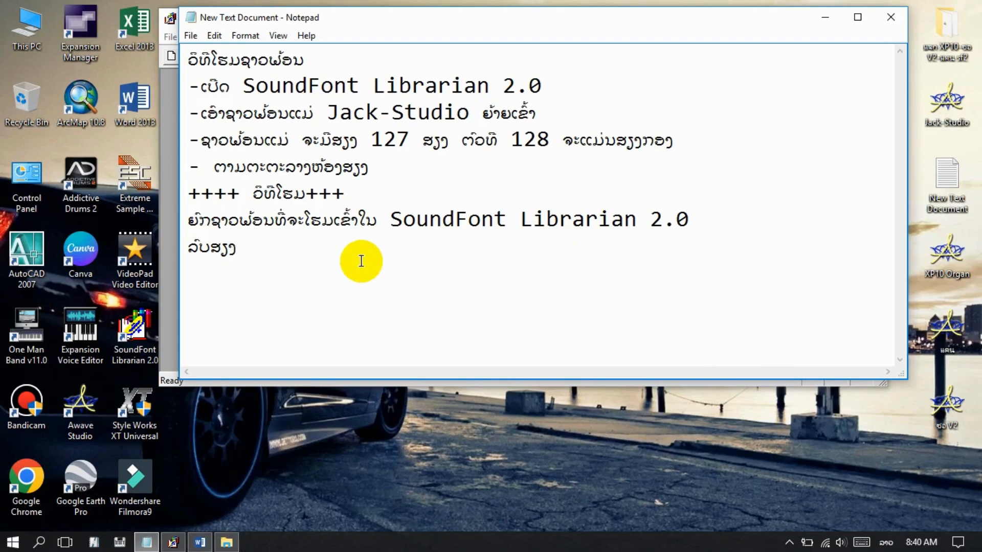
text(ເກົ່າ)
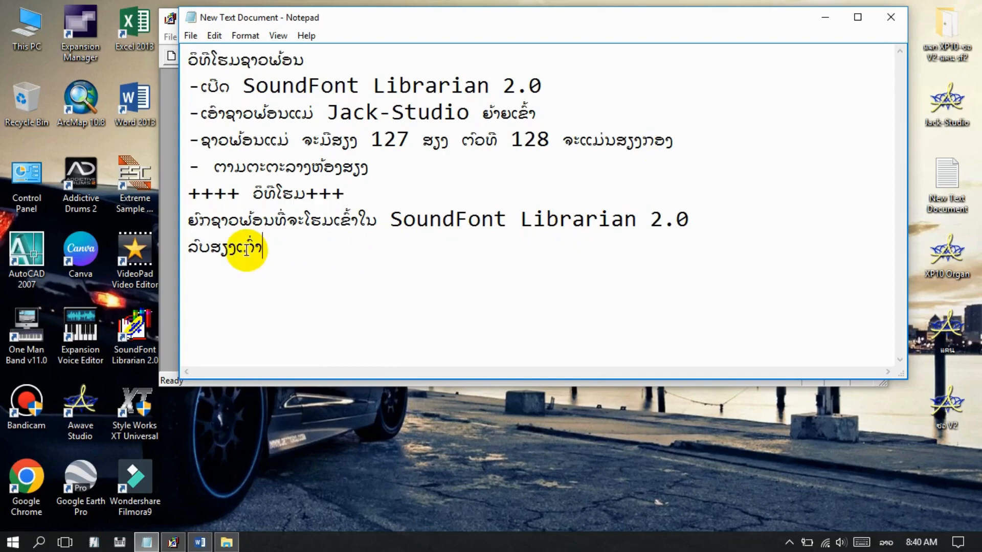
Extend the last note line to read "ລົບສຽງຊາວຟ້ອນໂຕເກົ່າອອກທີ່ເຫັນວ່າມັນບໍ່ມ່ອນ".
click(234, 274)
text(ຊາວພ)
text(້ອນ)
text(ໂຕ)
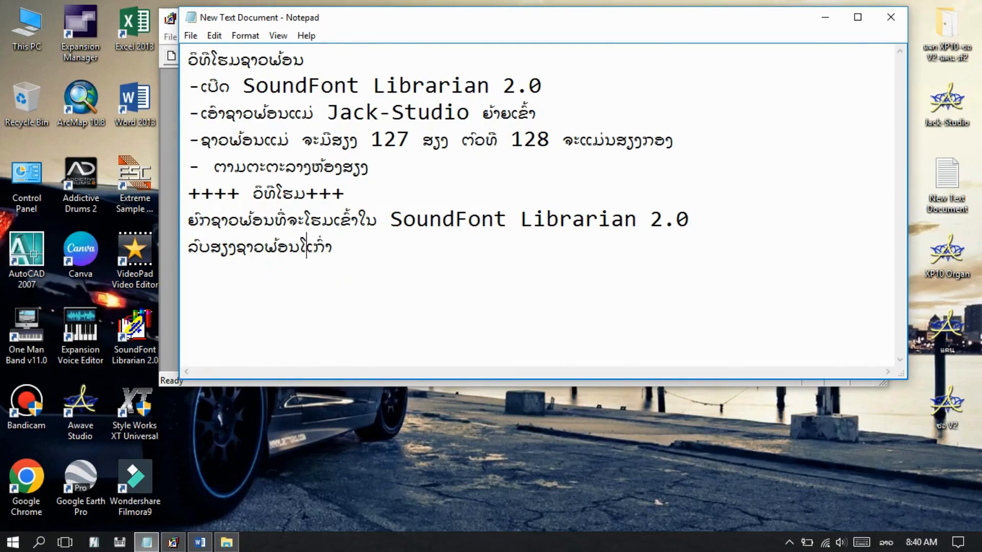
click(399, 248)
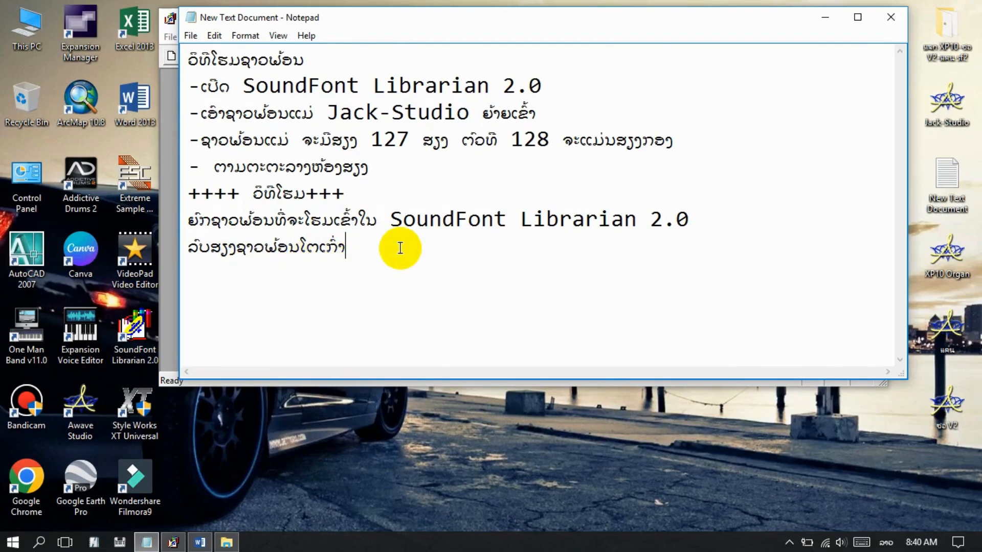
text(ອອກ)
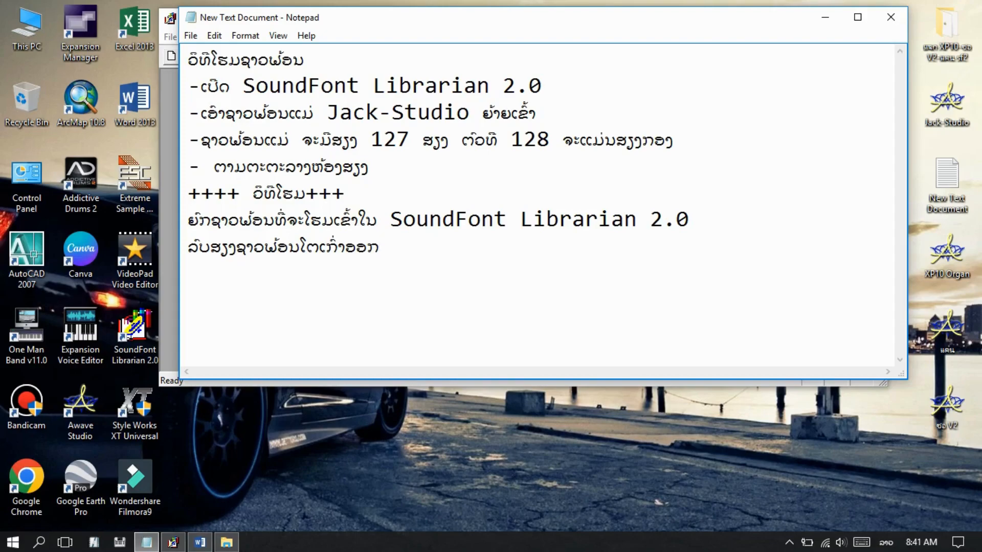
text(ທີ່ເຫັນວ່າ)
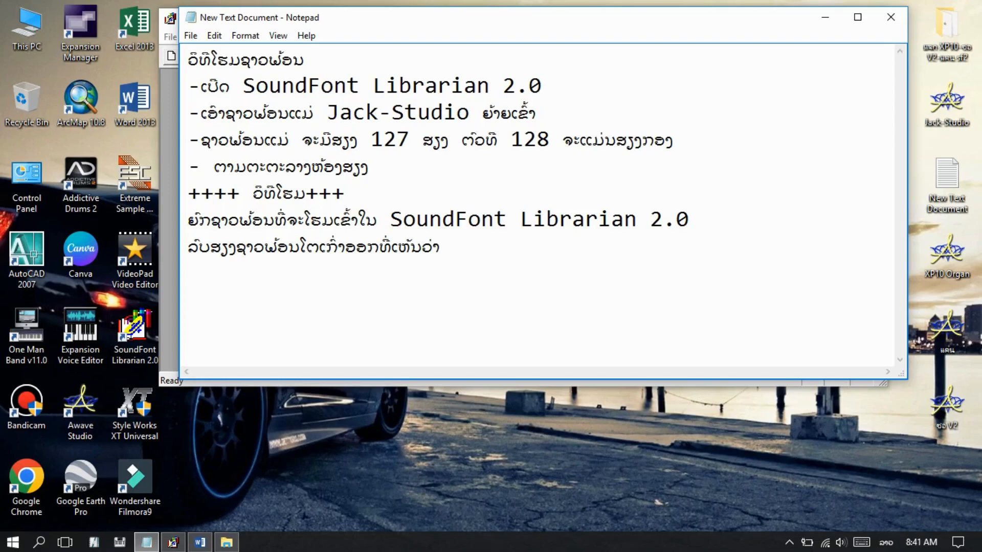
text(ມັນບ່ມ່ອນ)
Switch to SoundFont Librarian, copy the XP10 Organ preset into the Jack-Studio soundfont and select it there at preset ID 18.
click(824, 17)
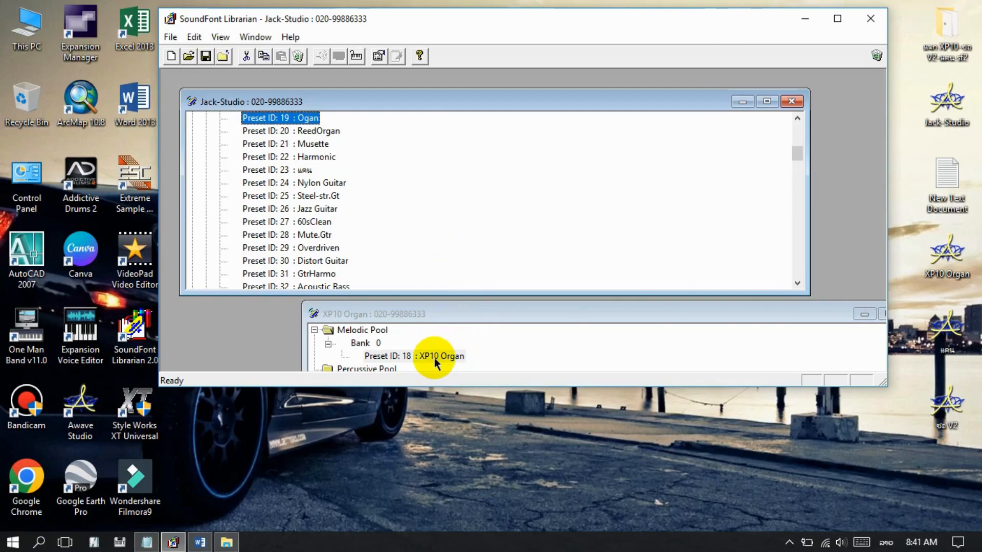
drag(434, 357, 470, 288)
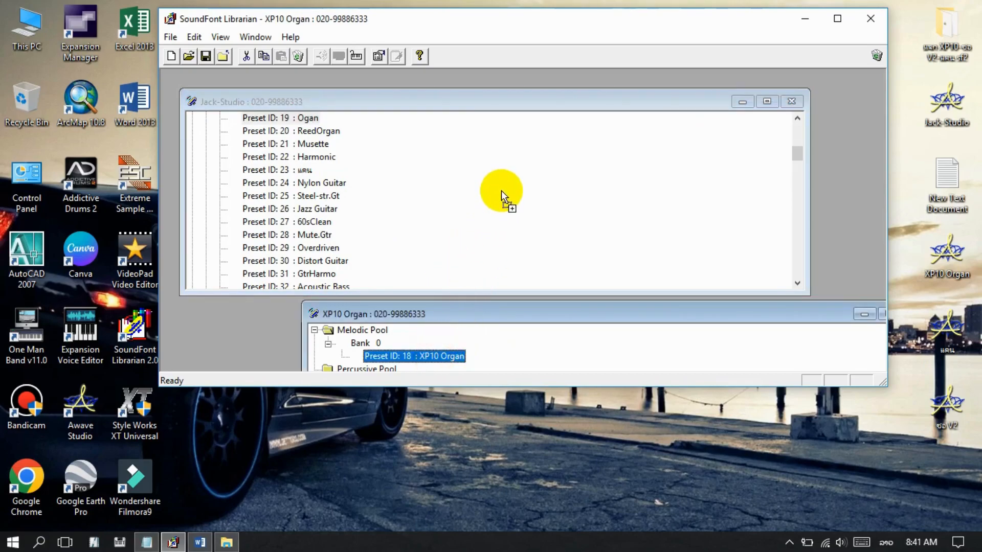
drag(501, 191, 501, 191)
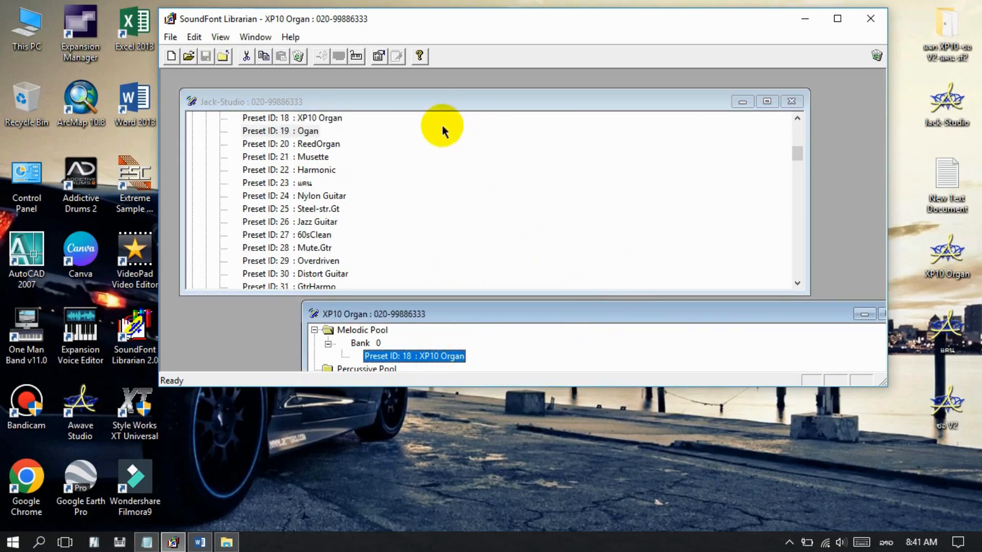
drag(631, 101, 636, 87)
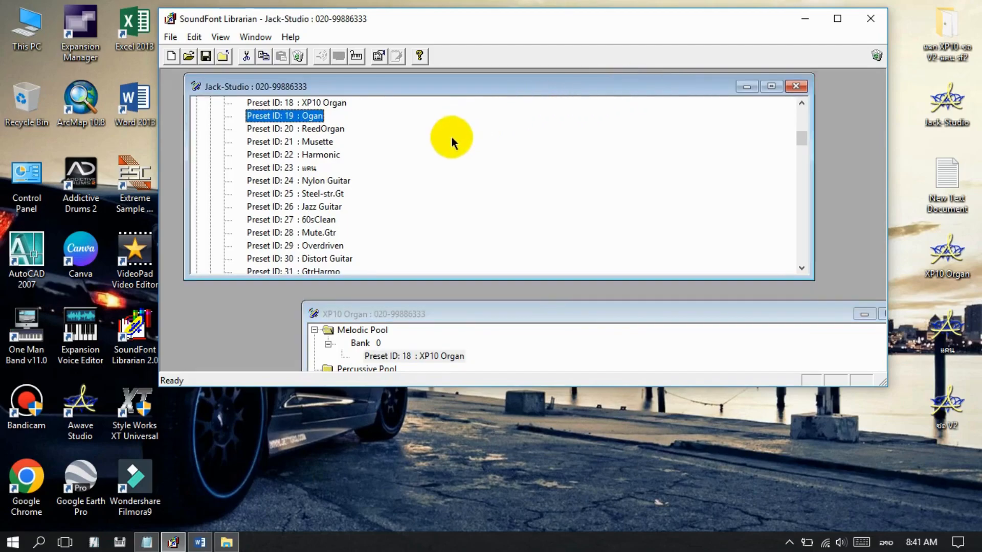
drag(803, 145, 805, 137)
click(322, 143)
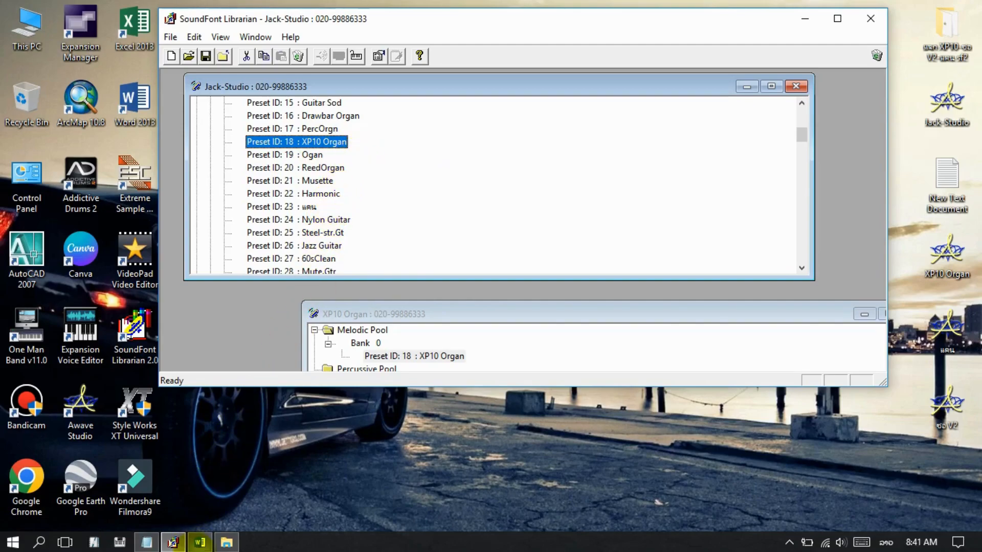
Switch to Notepad and add the line "-ດຶງຟາຍຊາວຟ້ອນໂຕໃຫມ່ເຂົ້າໃນຊາວຟ້ອນແມ່" at the end of the note.
click(146, 542)
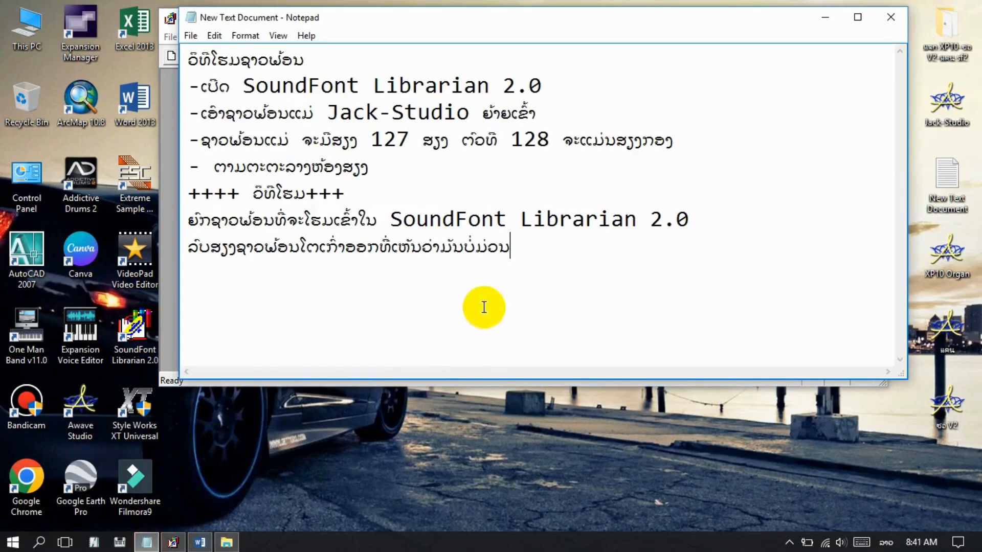
key(Return)
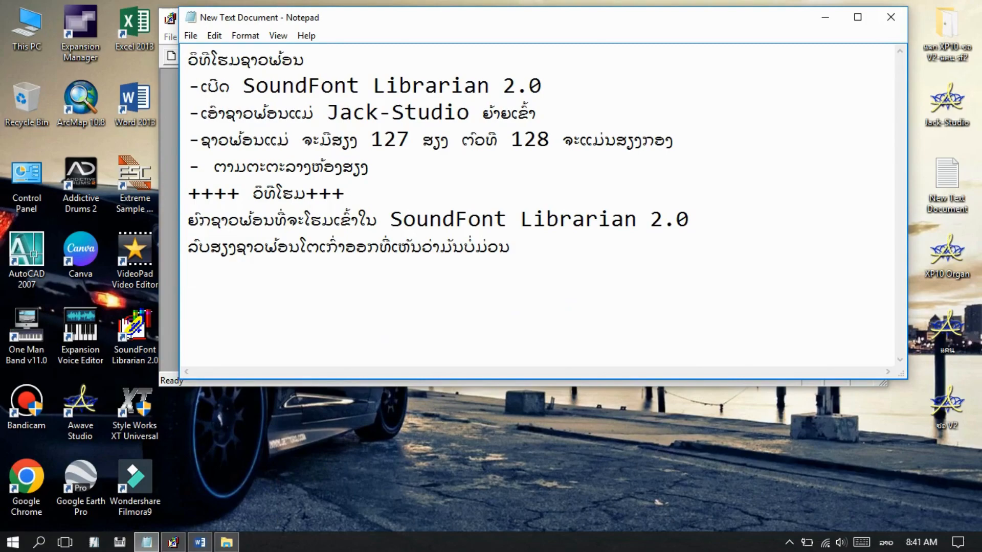
text(-ດິງພາຍຊາ)
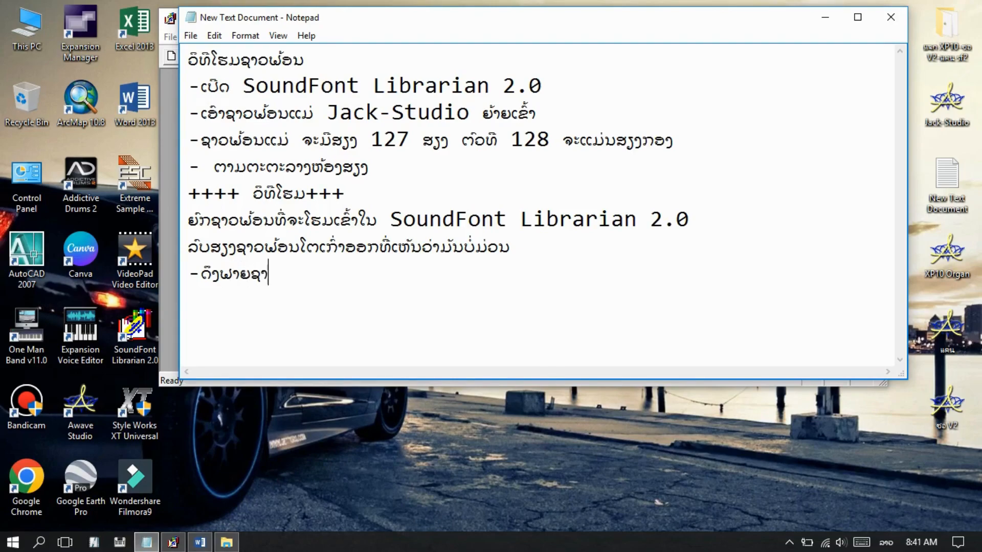
text(ວຟ້ອນໃ)
text(ຕ)
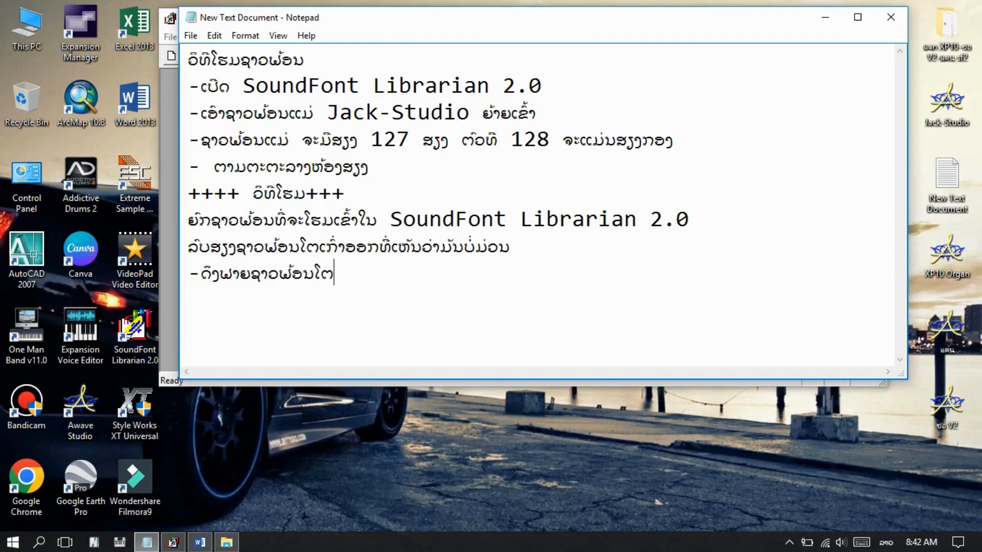
text(ໃຫມ່ເຂົ້າ)
text(ໃນ)
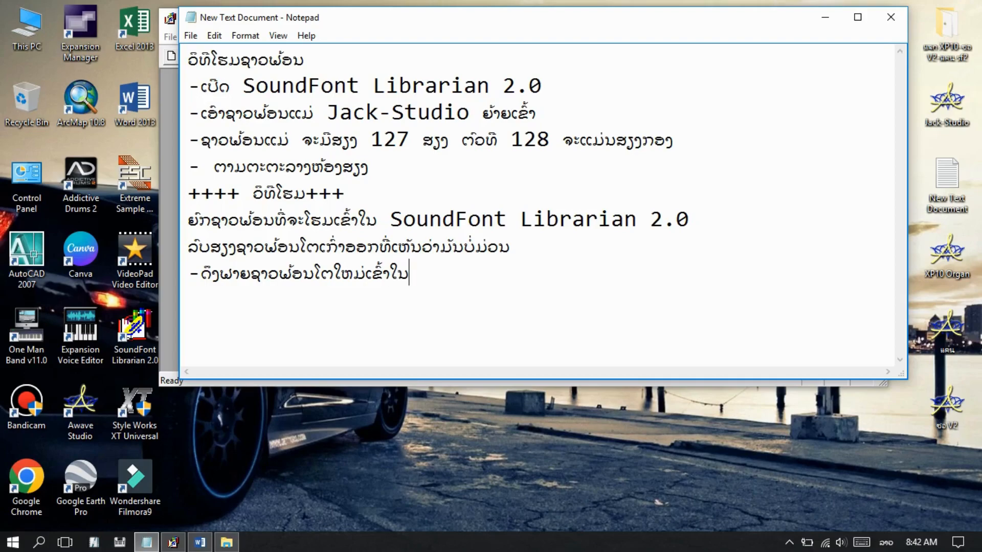
text(ຊາວຟ້ອນ)
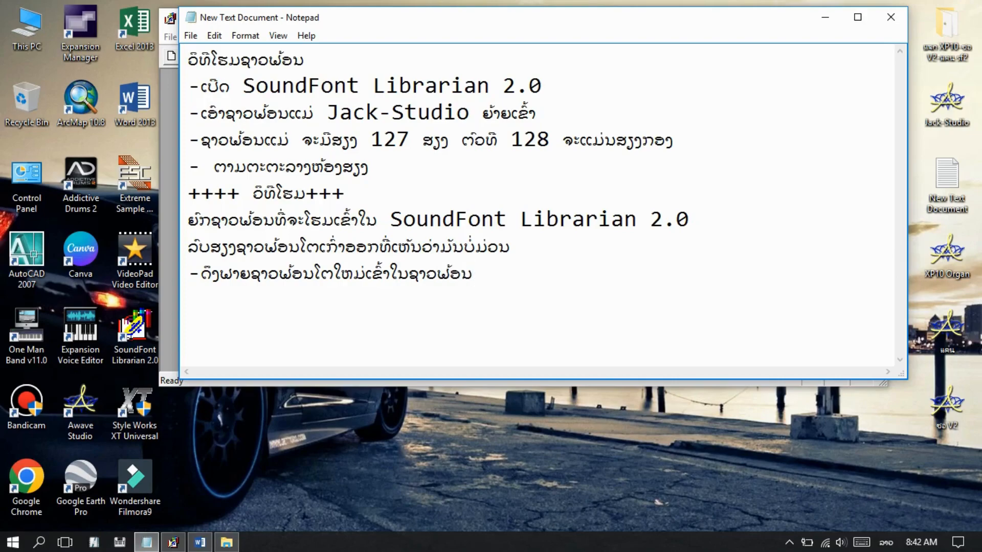
text(ແມ່)
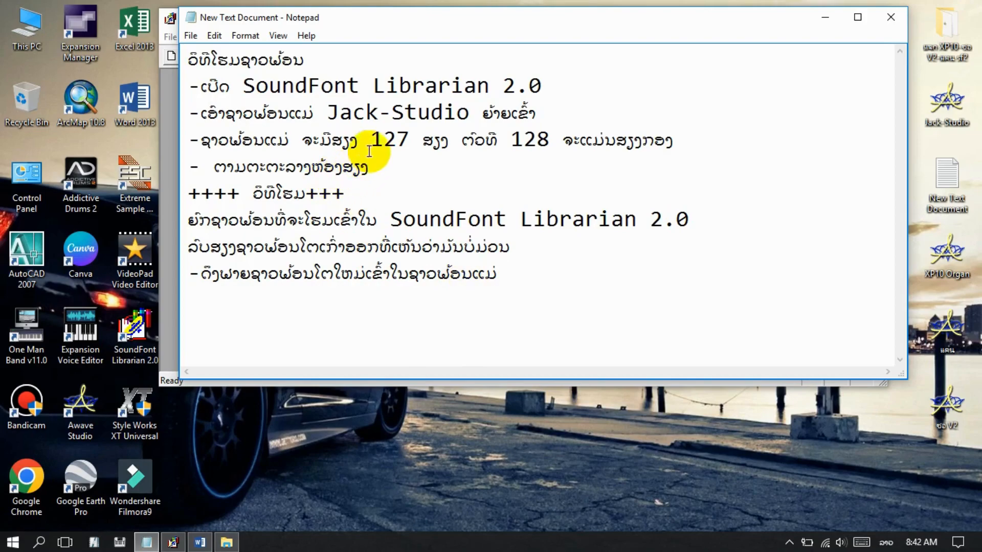
Copy "Jack-Studio" from the third line of the note and append it to the last line.
click(328, 112)
drag(327, 112, 466, 112)
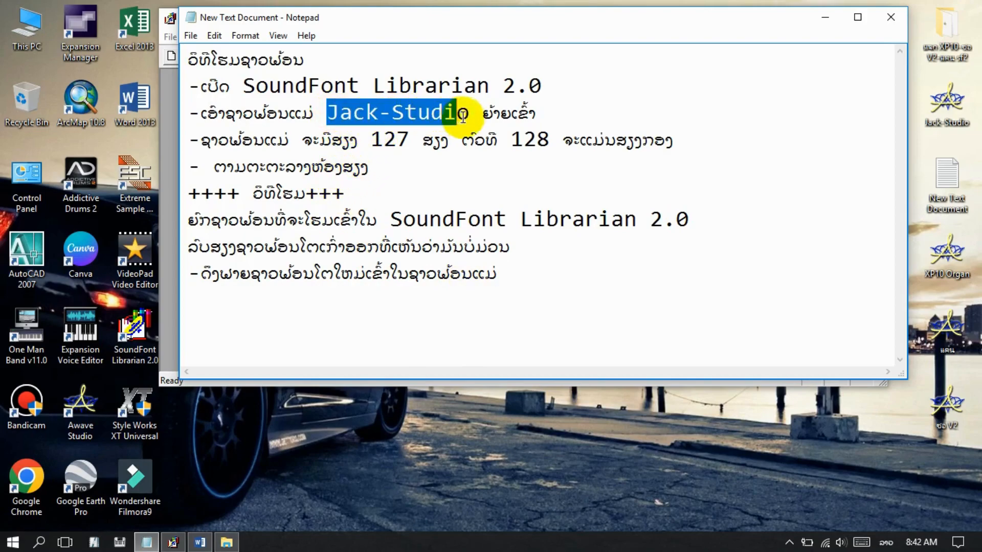
key(ctrl+c)
click(532, 265)
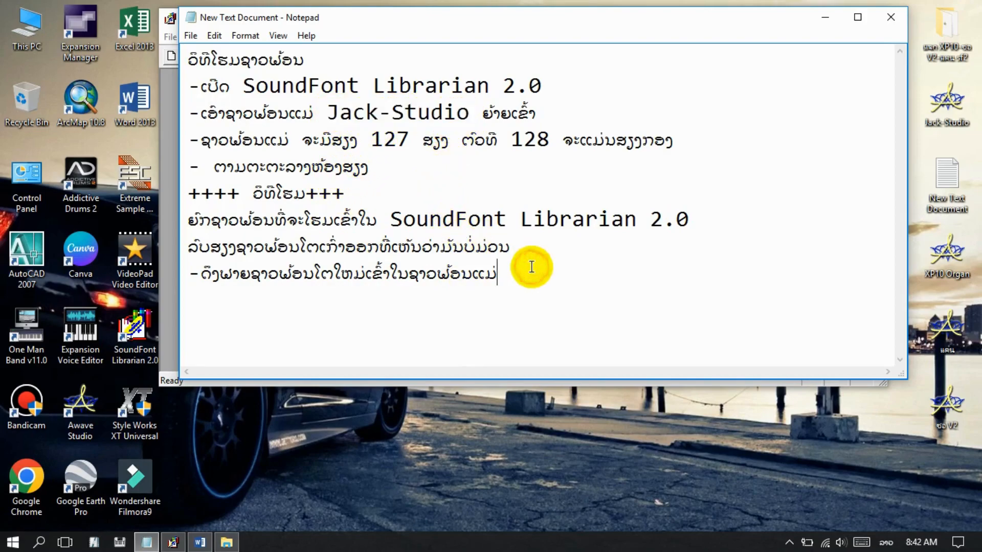
key(ctrl+v)
drag(510, 273, 660, 275)
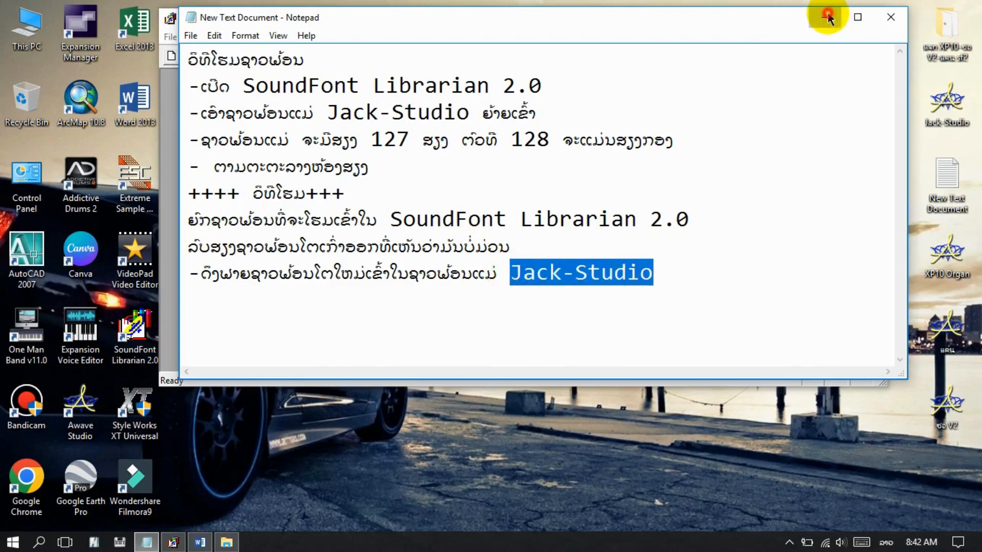
Switch to SoundFont Librarian and try to copy the XP10 Organ preset into Jack-Studio again, declining the alternative bank and preset IDs.
click(824, 17)
drag(457, 359, 480, 163)
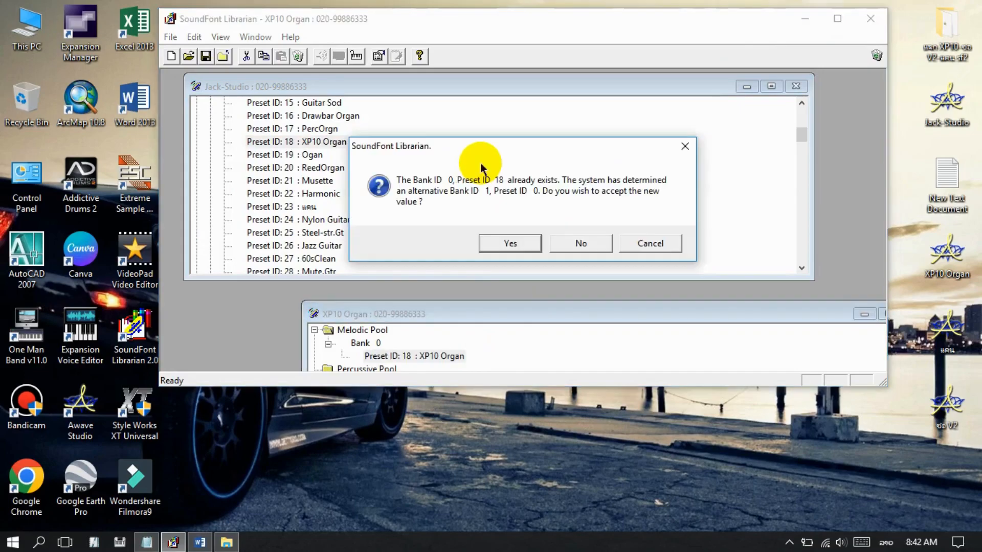
click(590, 244)
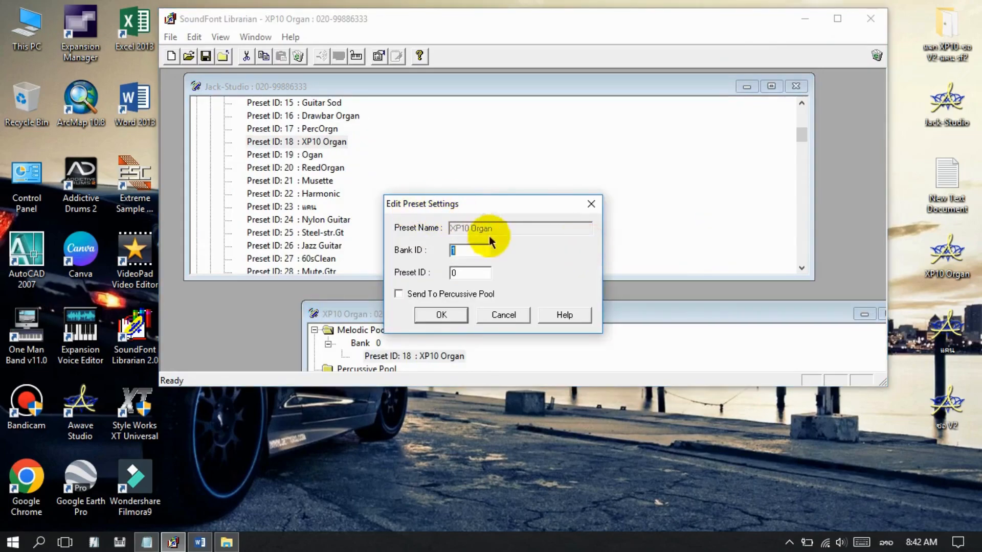
click(590, 207)
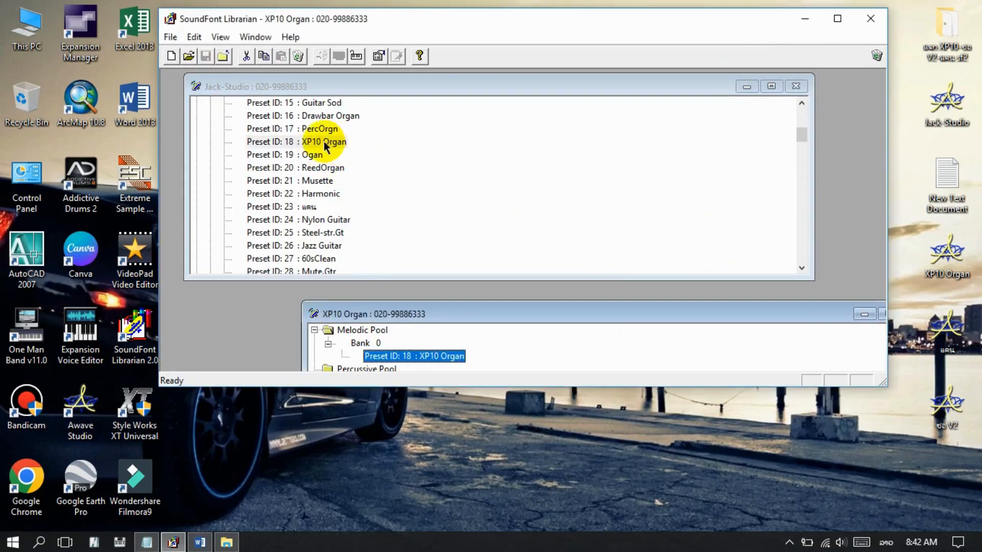
Select the XP10 Organ preset in the Jack-Studio list and close the XP10 Organ soundfont window.
click(330, 142)
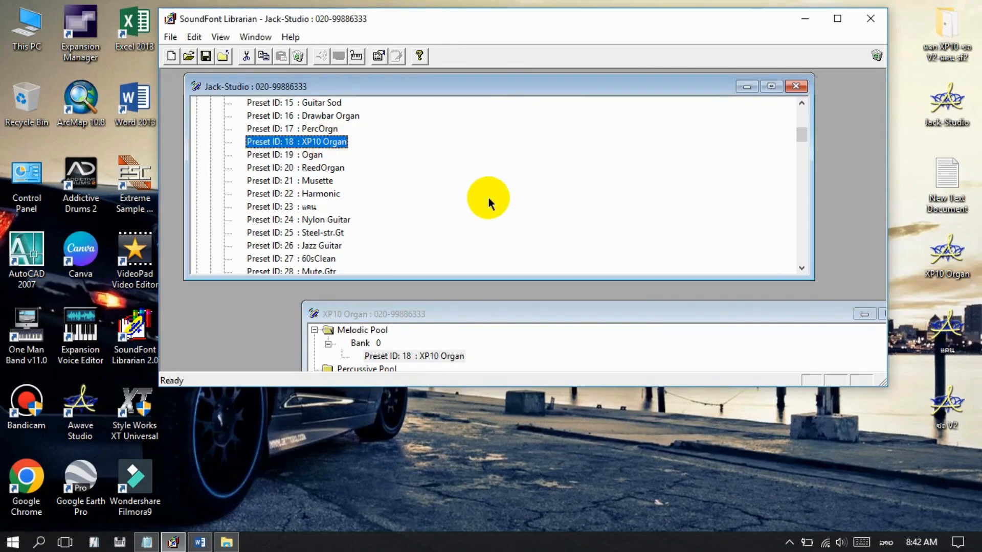
drag(682, 311, 578, 316)
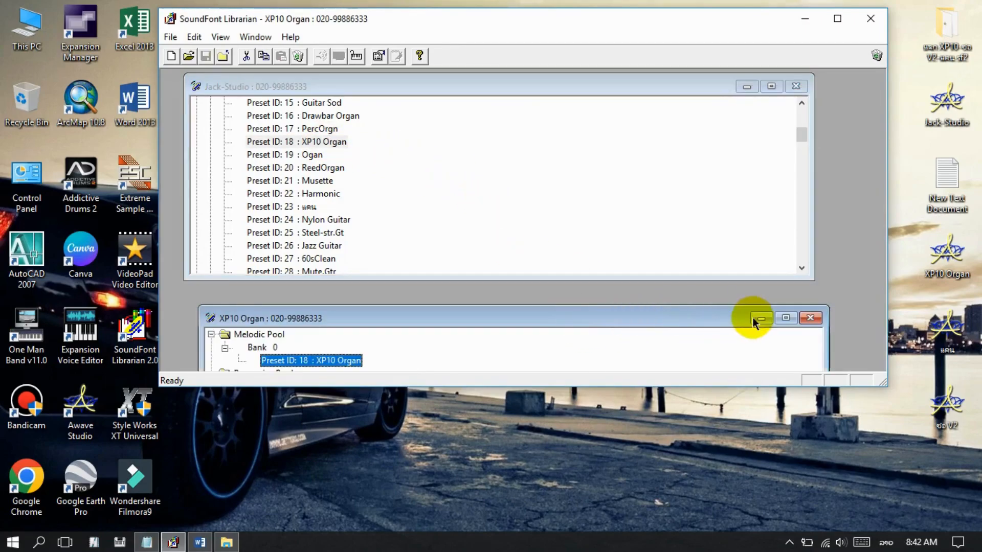
click(810, 318)
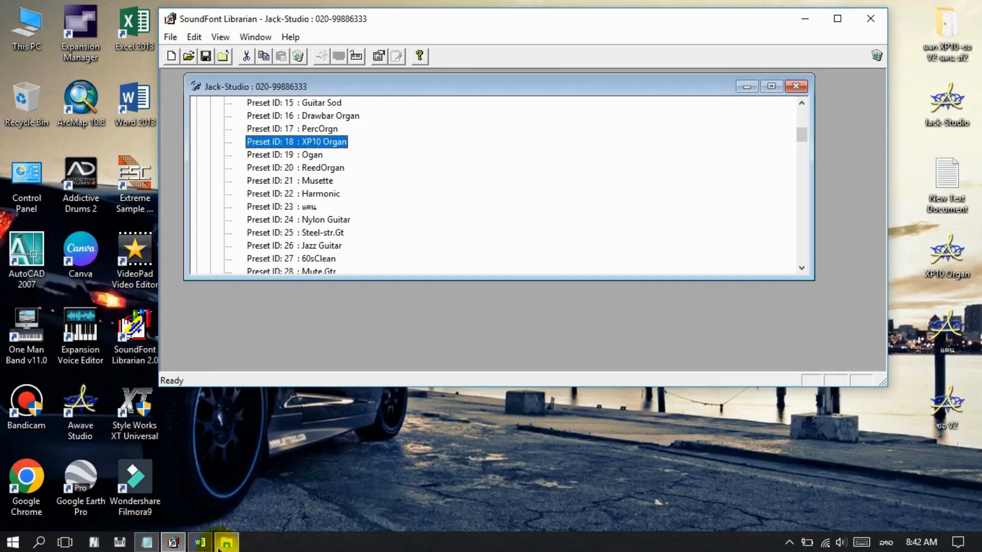
Switch to Notepad and add the line "ປີດອອກ" at the end of the note.
click(147, 542)
click(749, 273)
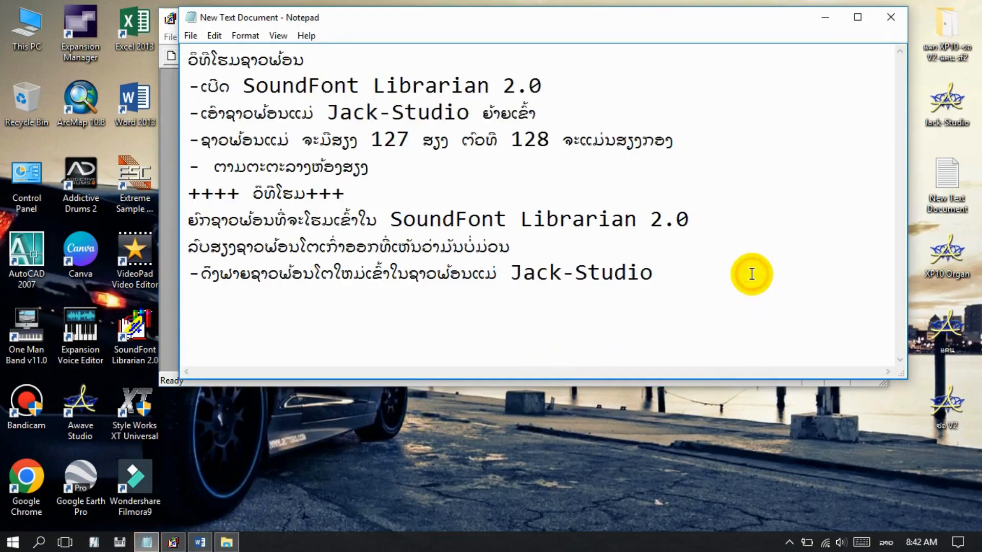
key(Return)
text(ບ)
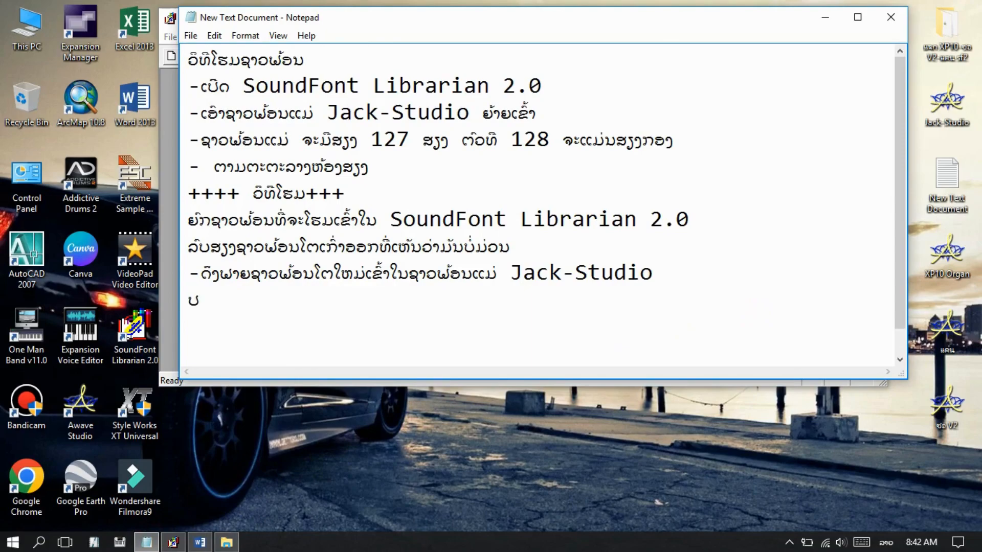
text(ີກ)
key(BackSpace)
text(ດອອກ)
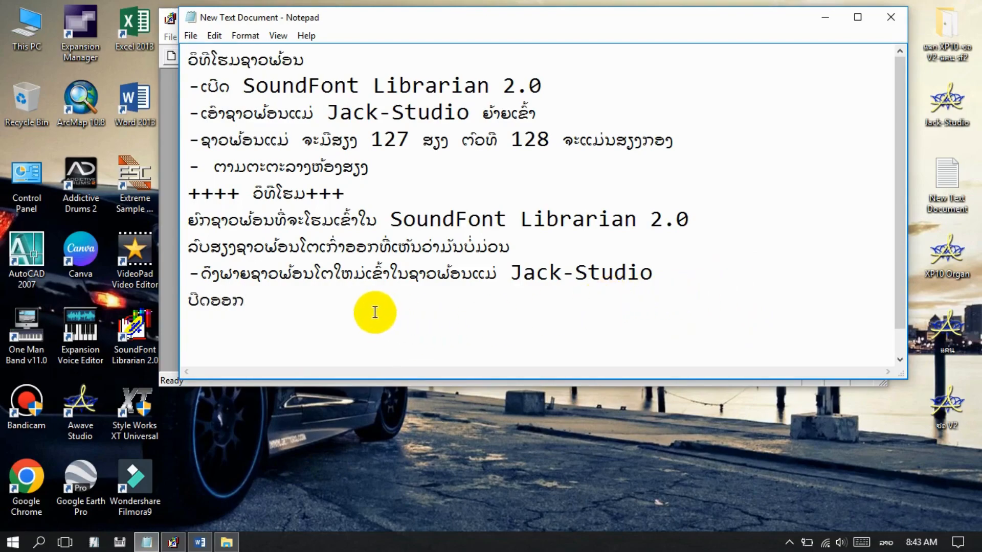
Switch to SoundFont Librarian, open the แคน soundfont from the desktop and place its window below the Jack-Studio list.
click(824, 20)
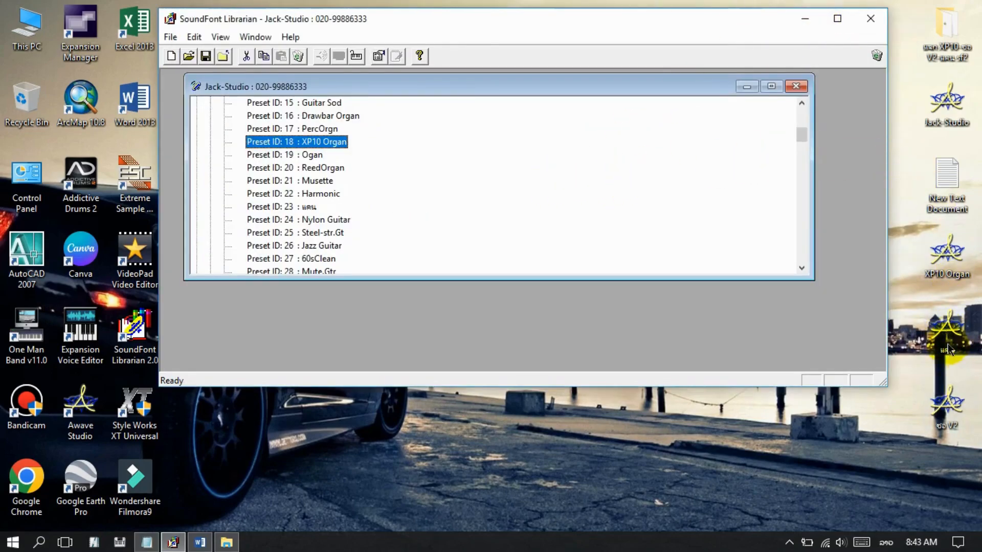
drag(817, 329, 773, 333)
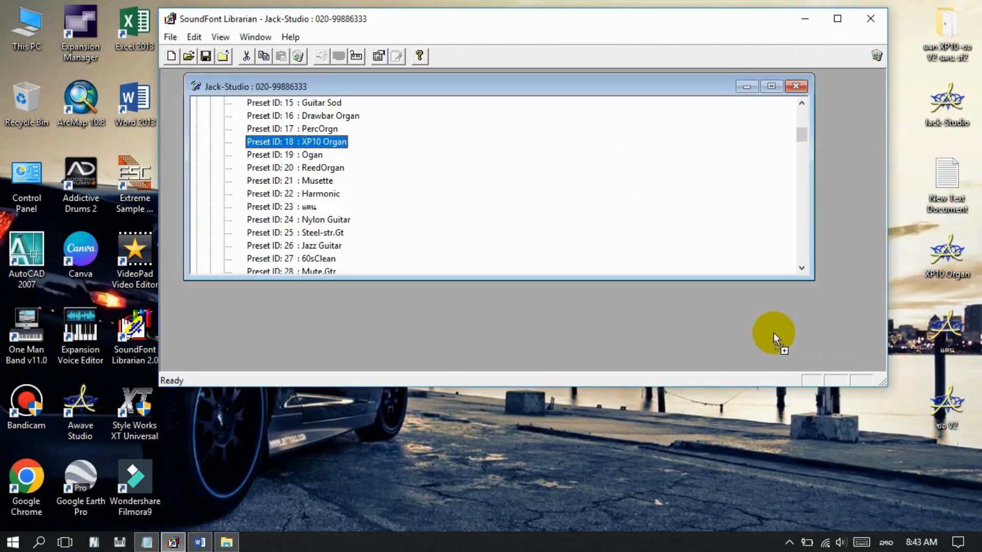
drag(601, 136, 564, 290)
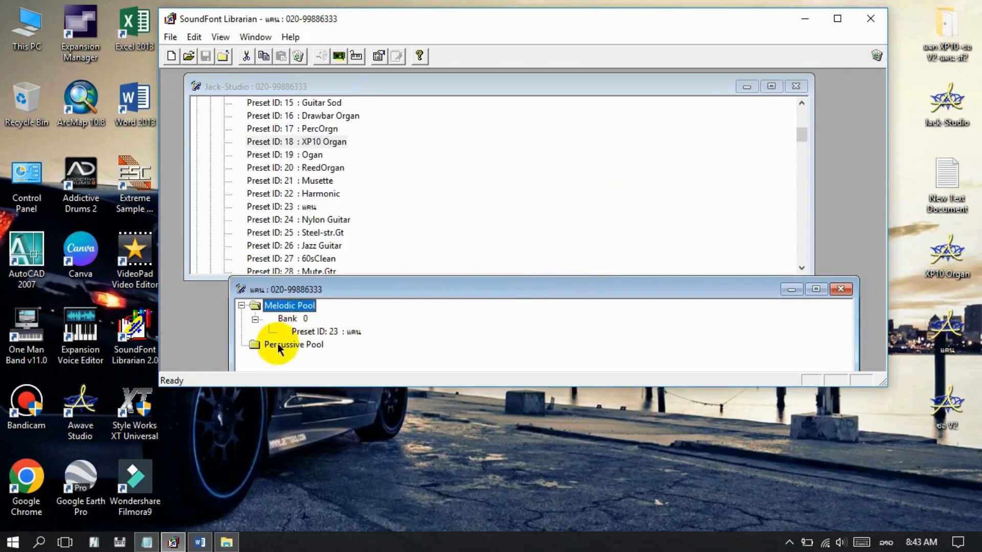
Examine the Preset ID in the แคน preset's settings and leave the settings without changes.
click(329, 332)
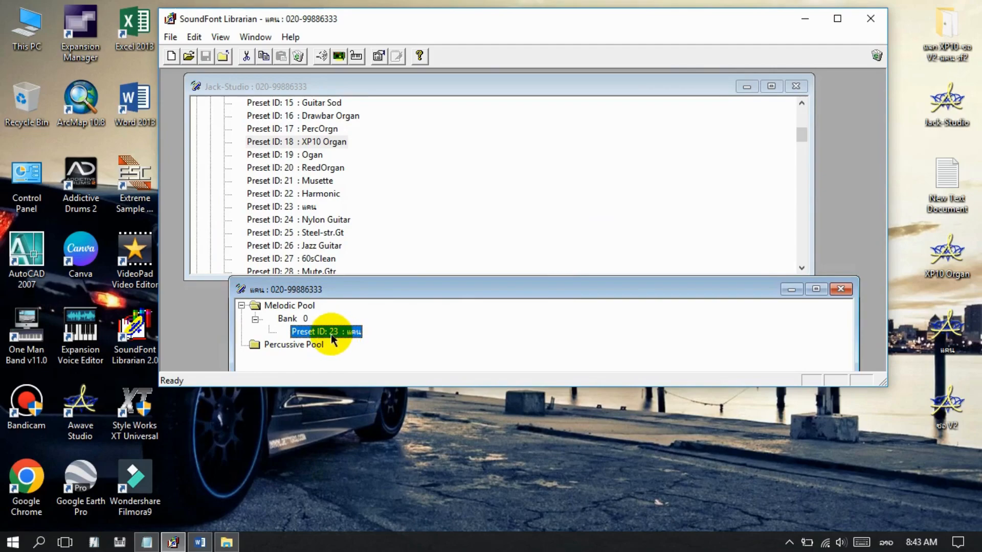
right_click(331, 333)
click(386, 414)
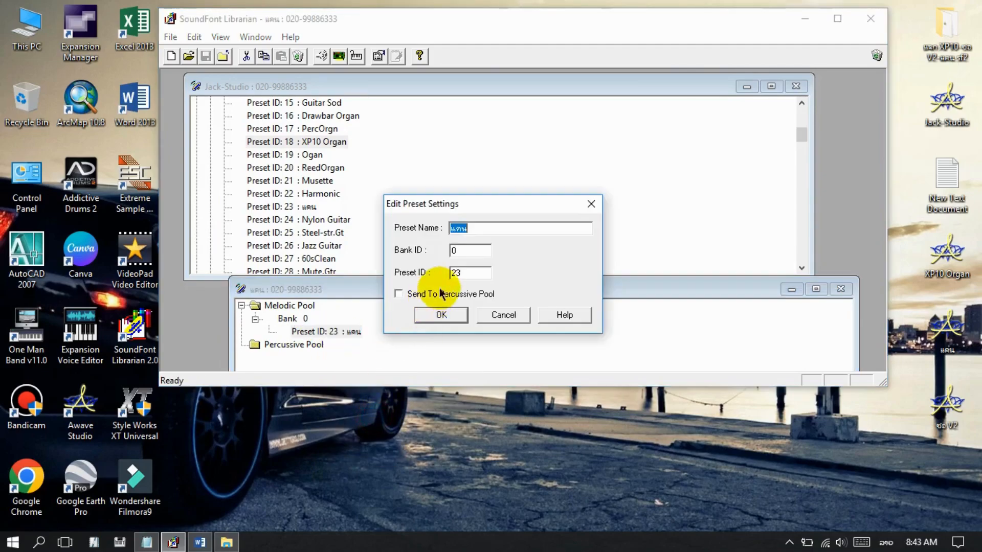
double_click(455, 272)
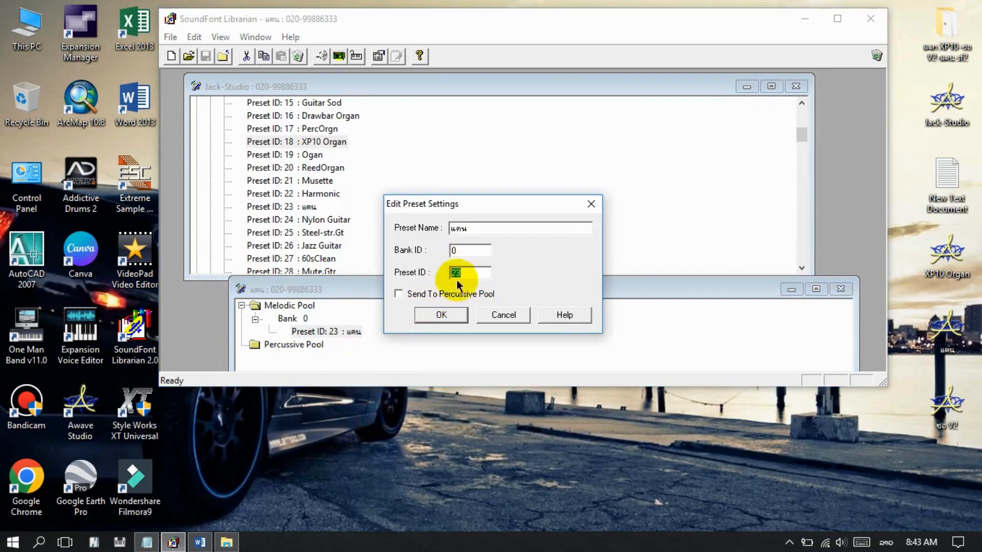
click(516, 317)
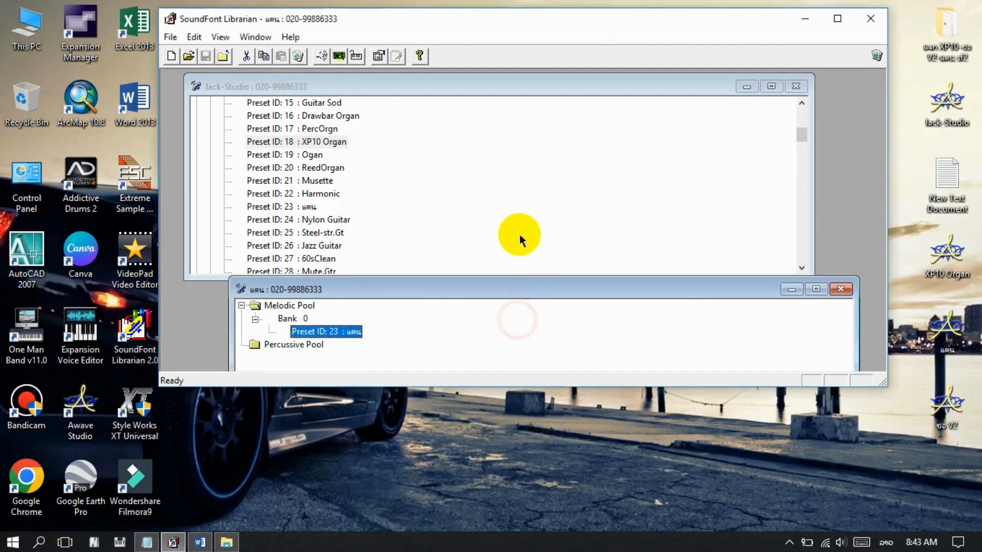
Delete the แคน preset (ID 23) from Jack-Studio, copy in the แคน soundfont's preset and minimize the แคน window.
click(295, 207)
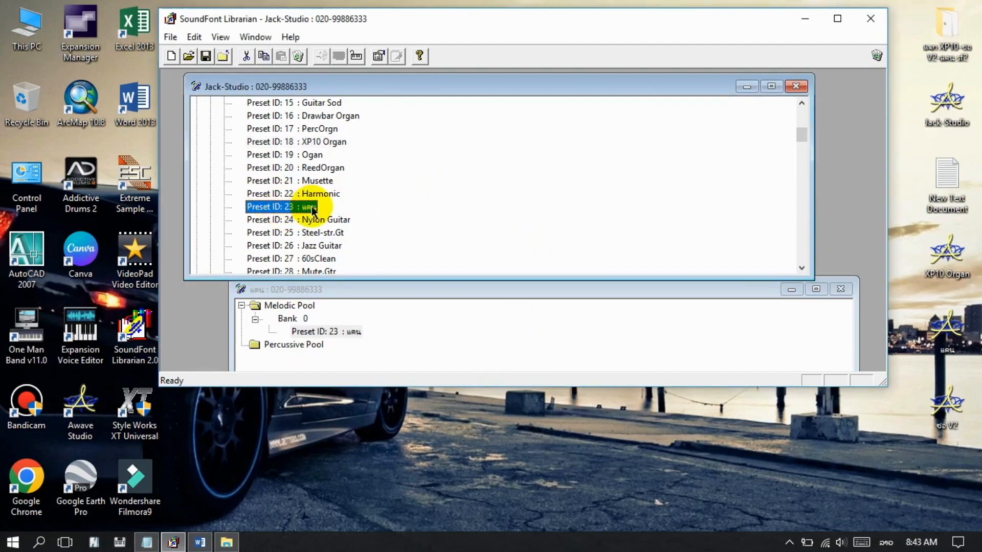
key(Delete)
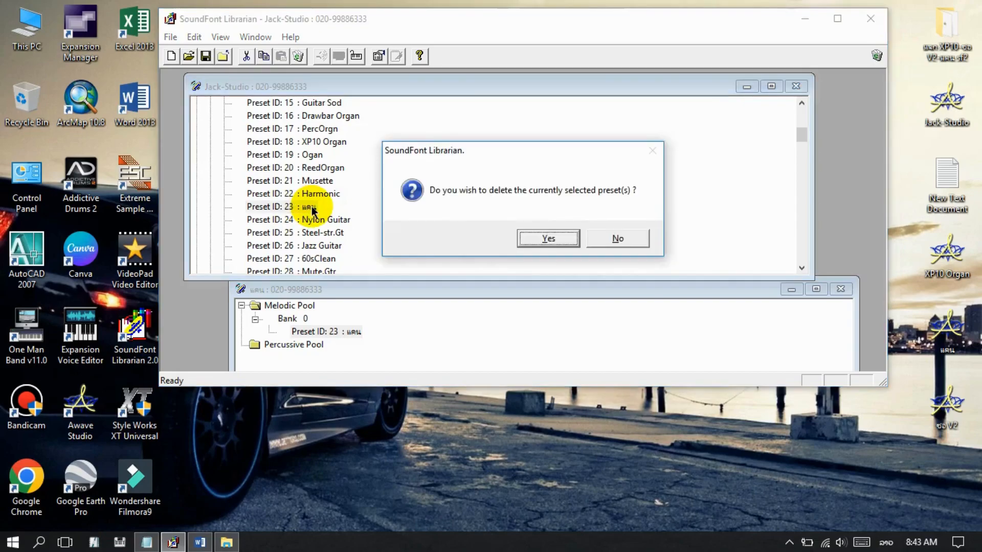
click(543, 239)
click(357, 332)
drag(357, 334, 437, 213)
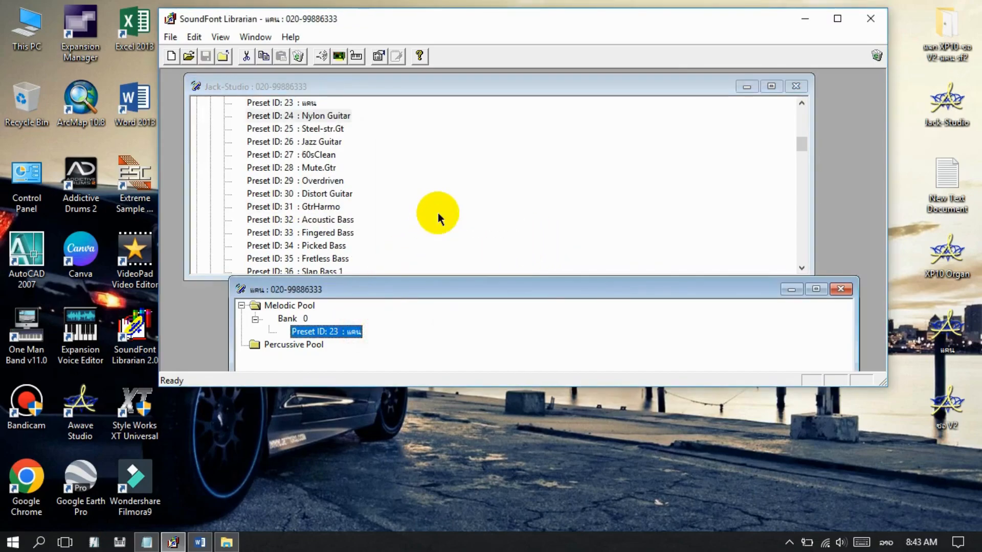
click(790, 289)
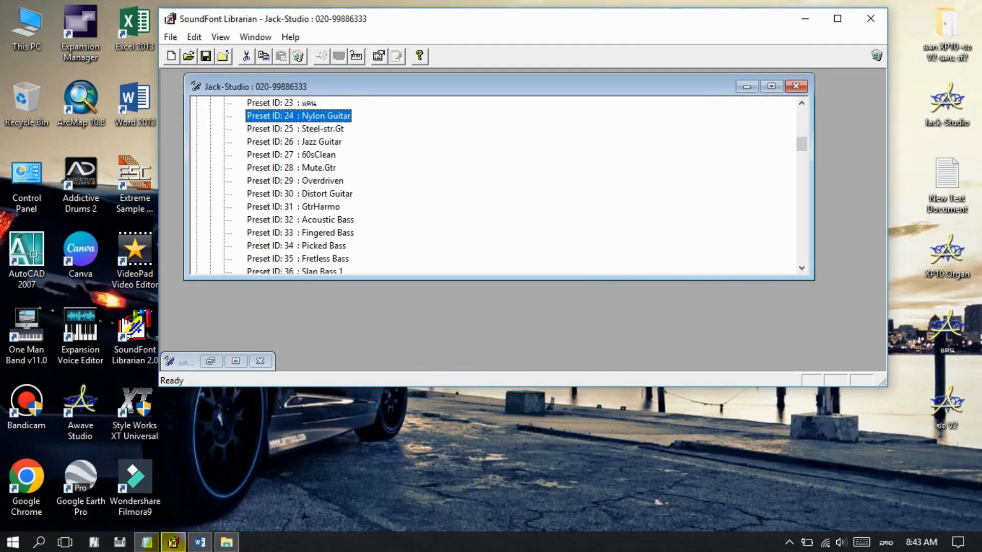
Switch to Notepad, add the line "- ເຮັດແບບເກົ່າ" at the end of the note and minimize Notepad.
mouse_move(178, 544)
click(147, 542)
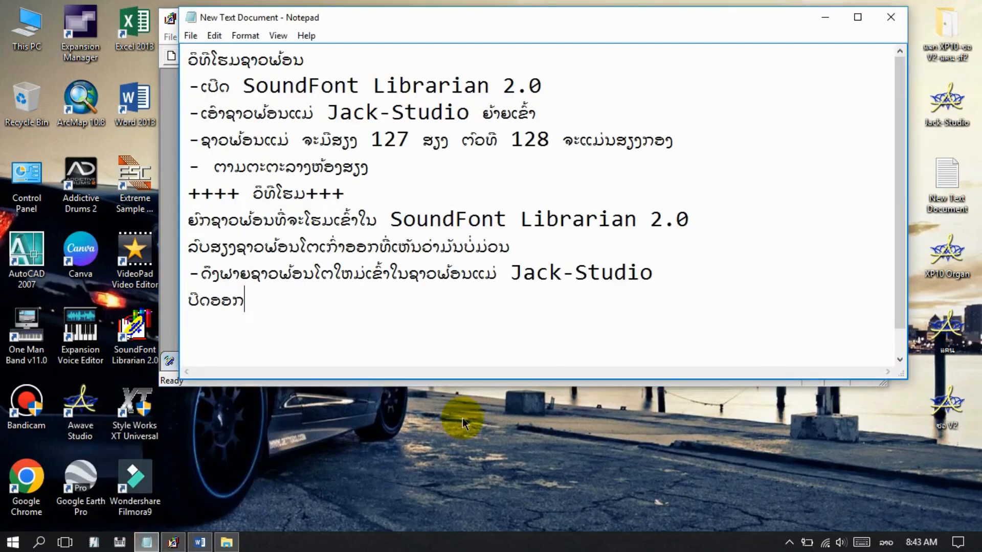
key(Return)
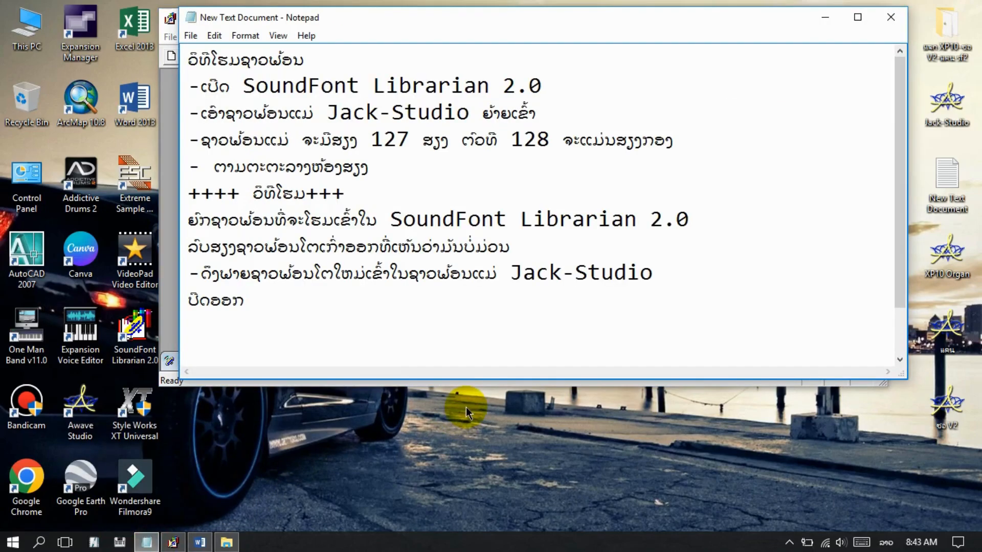
text(ເຮັດແບບເກົ່)
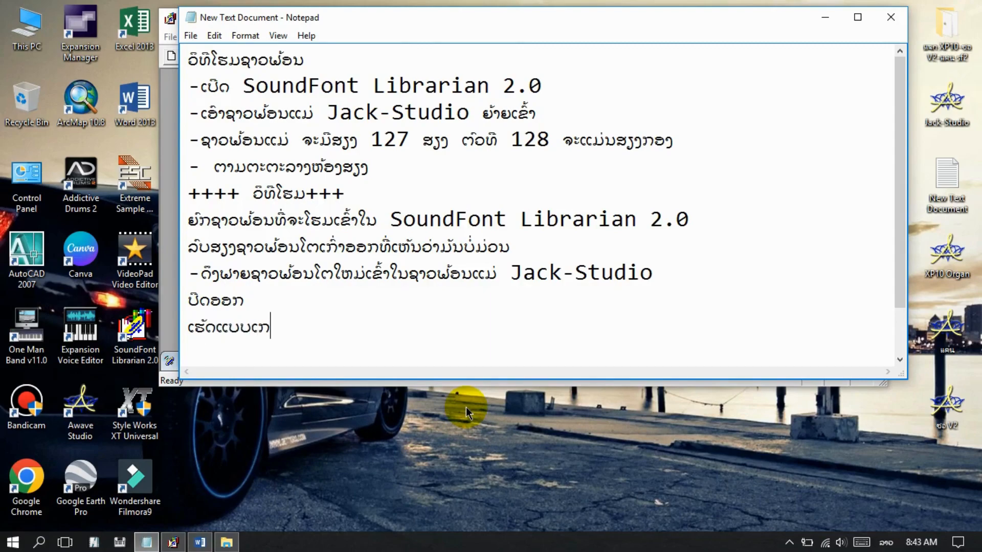
text(າ)
click(188, 324)
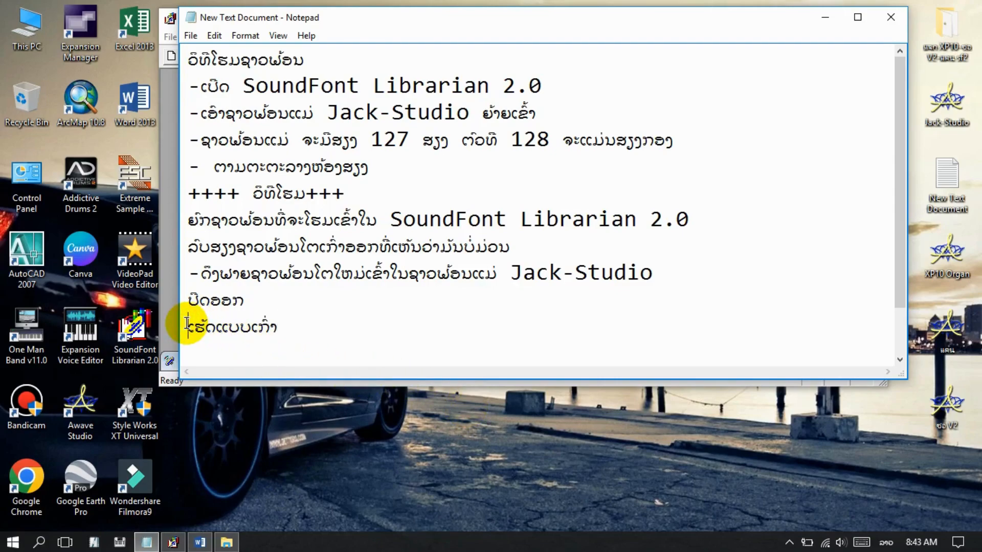
text(-)
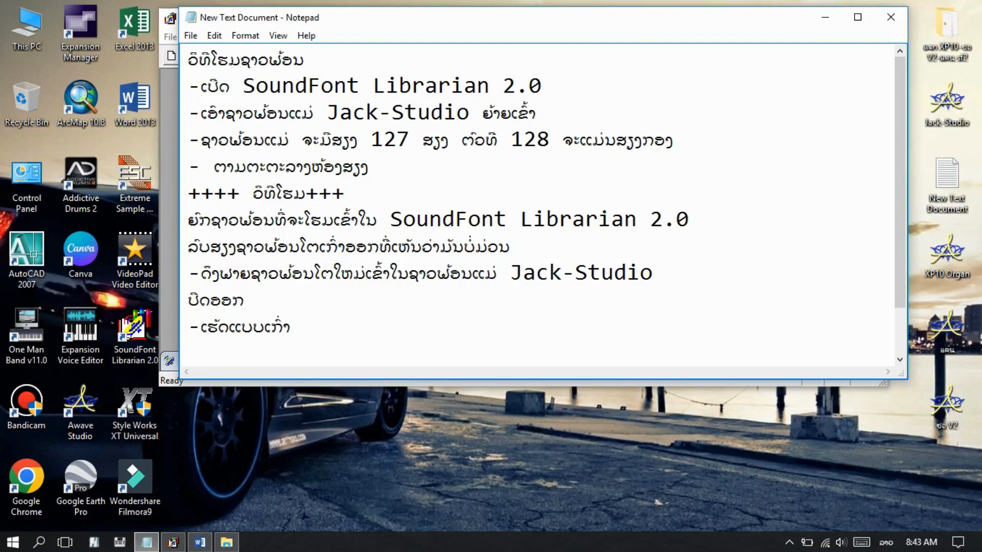
click(476, 322)
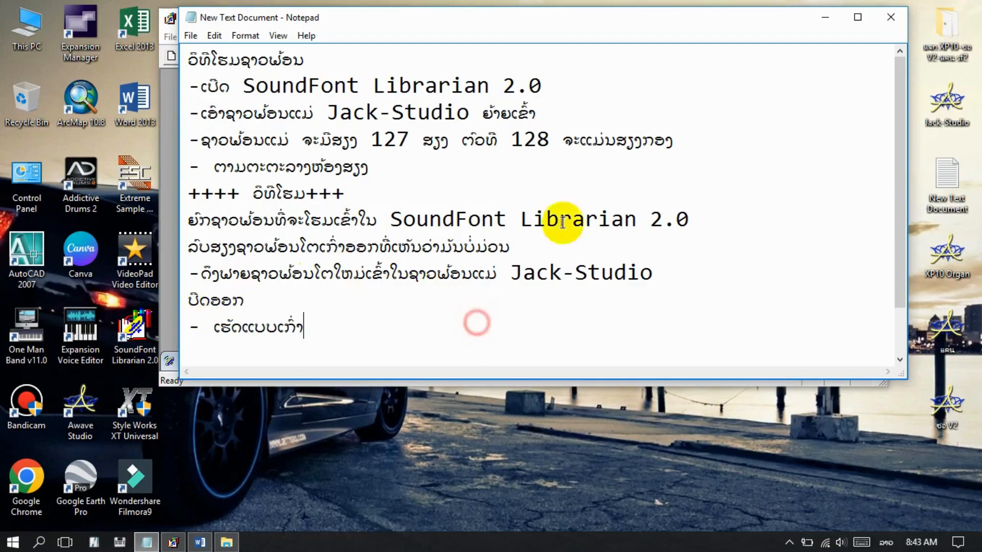
click(823, 13)
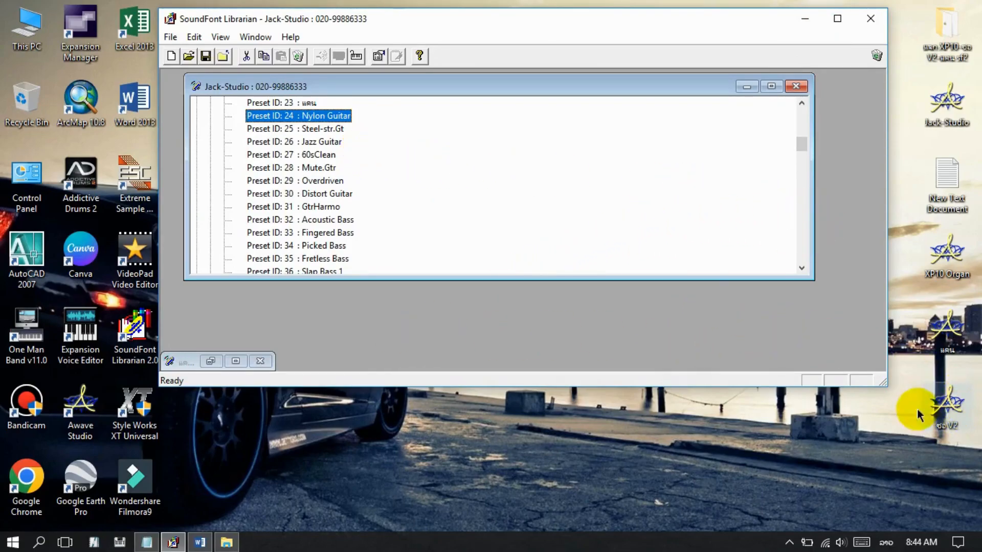
Open the ซอ V2 soundfont from the desktop in SoundFont Librarian, place its window below the Jack-Studio list and select its preset.
double_click(952, 423)
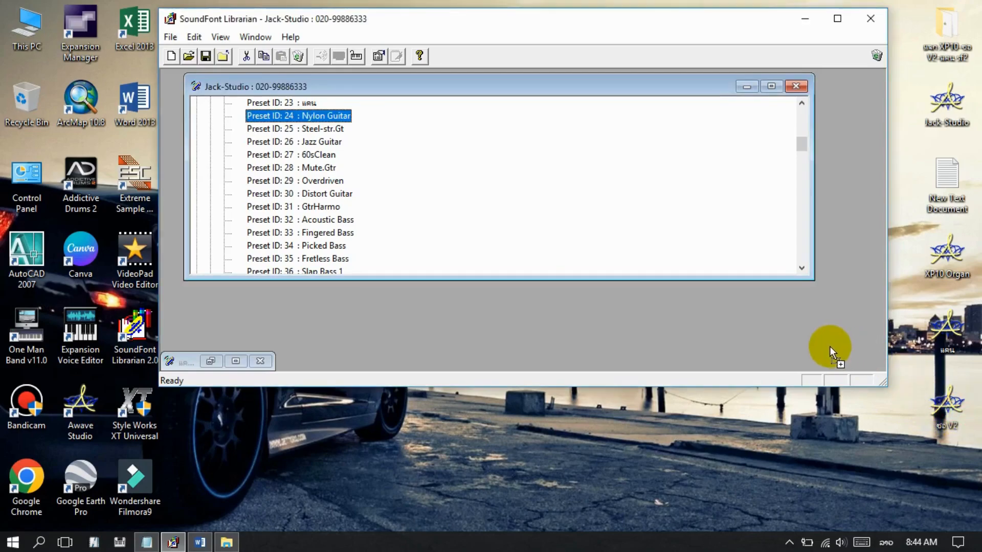
drag(465, 158, 488, 283)
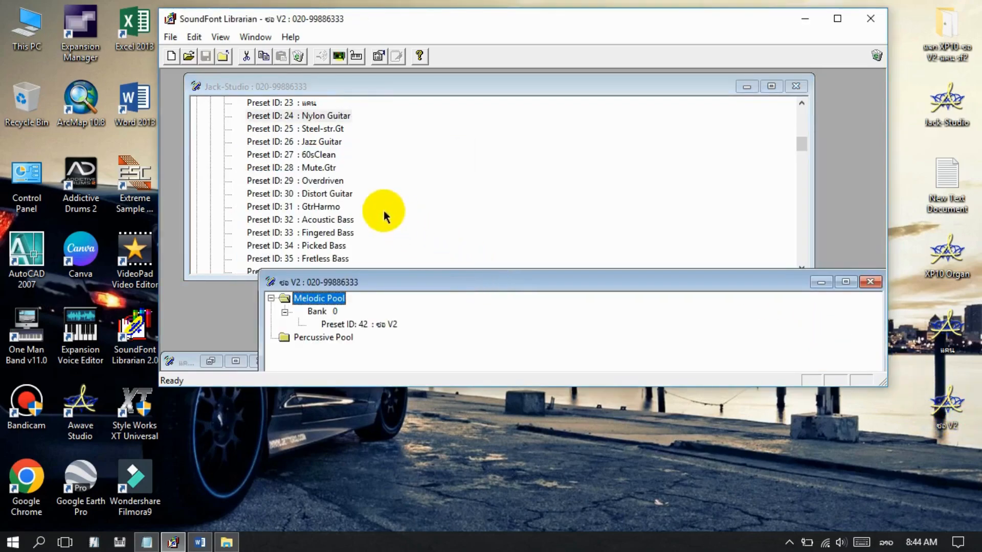
click(371, 324)
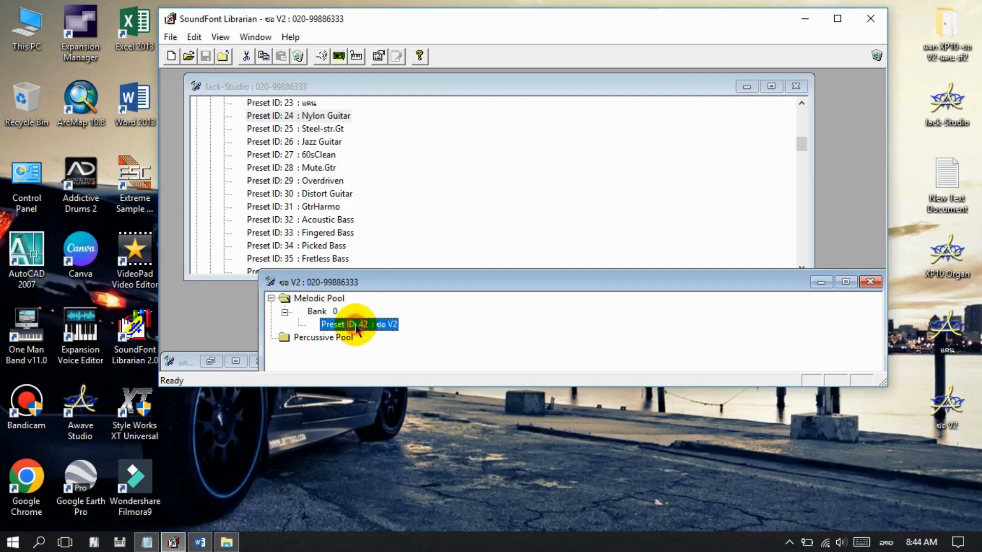
Replace the ซอ V2 preset (ID 42) in Jack-Studio with the one from the ซอ V2 soundfont and close that soundfont's window.
scroll(441, 164, down, 3)
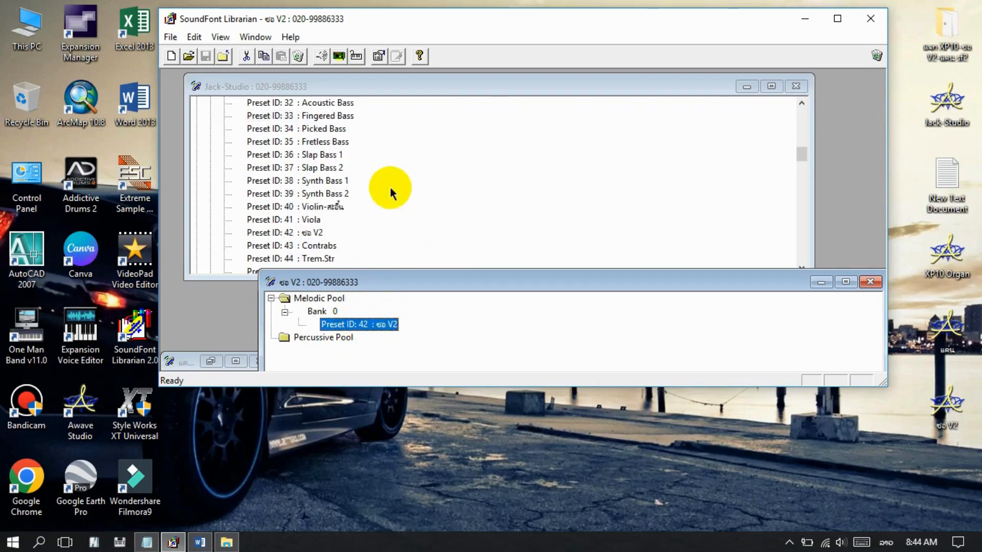
click(306, 235)
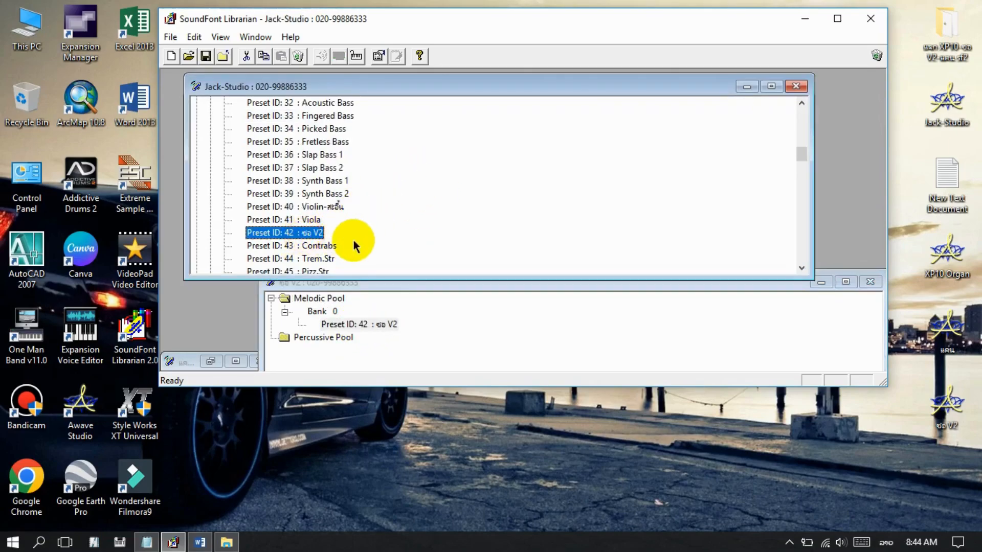
key(Delete)
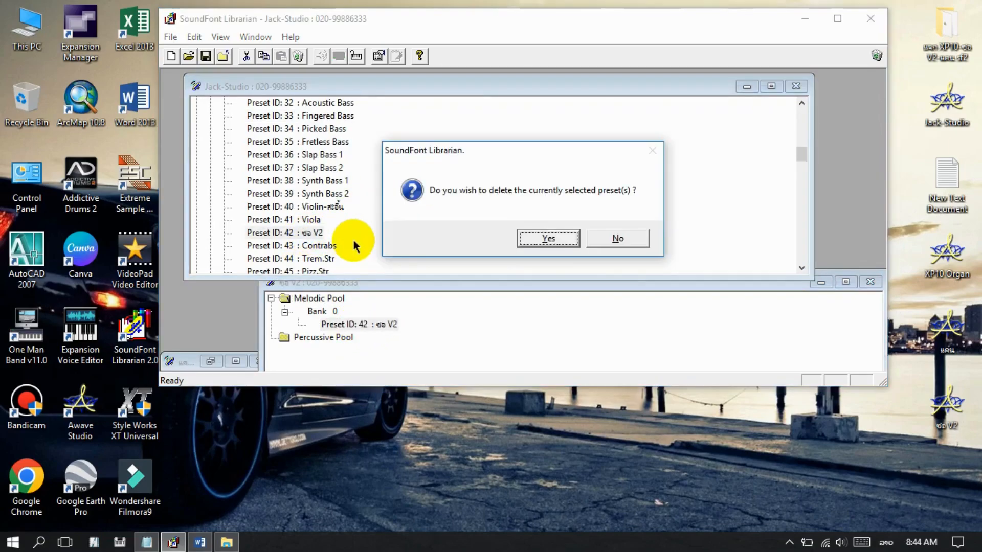
click(563, 244)
drag(376, 325, 457, 225)
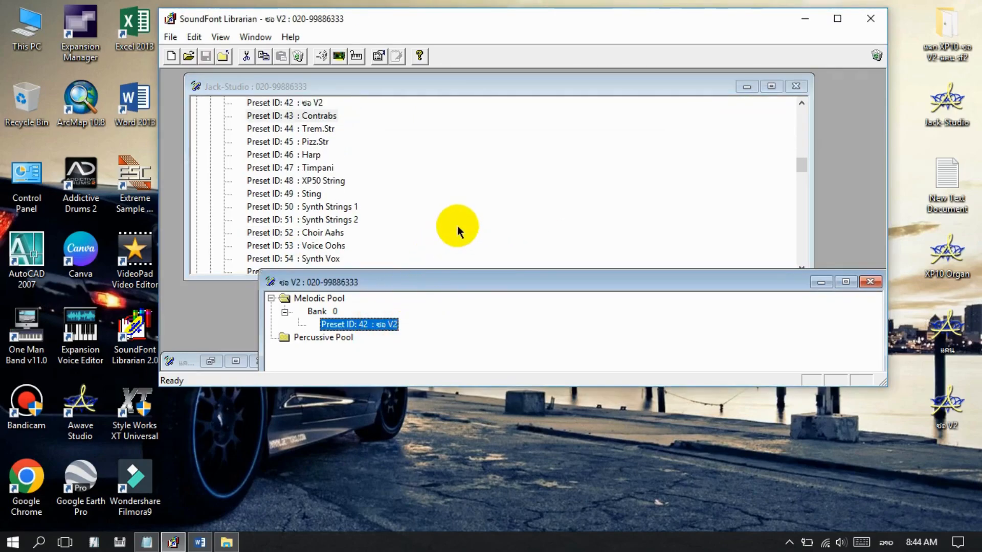
click(869, 283)
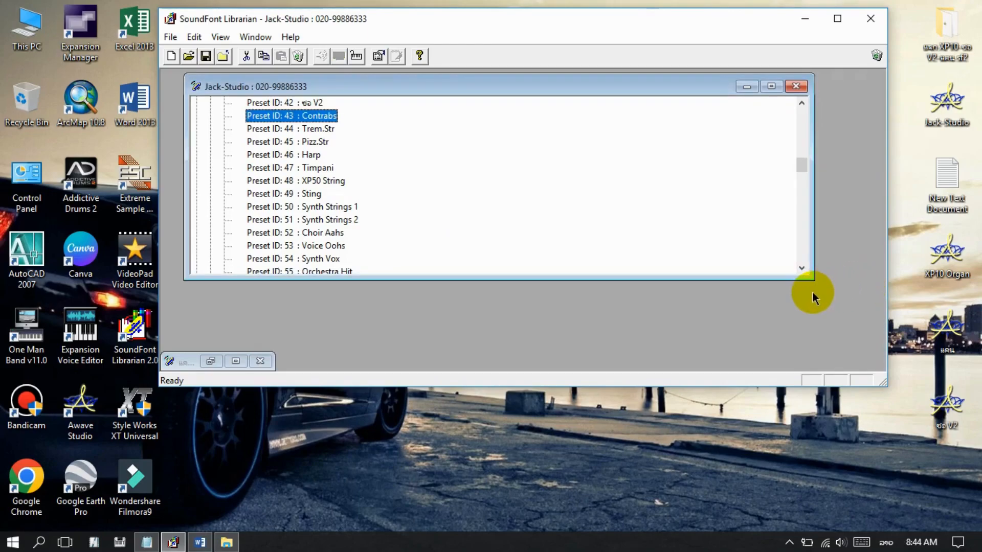
Maximize SoundFont Librarian and the Jack-Studio list inside it, and minimize the application.
drag(750, 280, 750, 330)
click(837, 19)
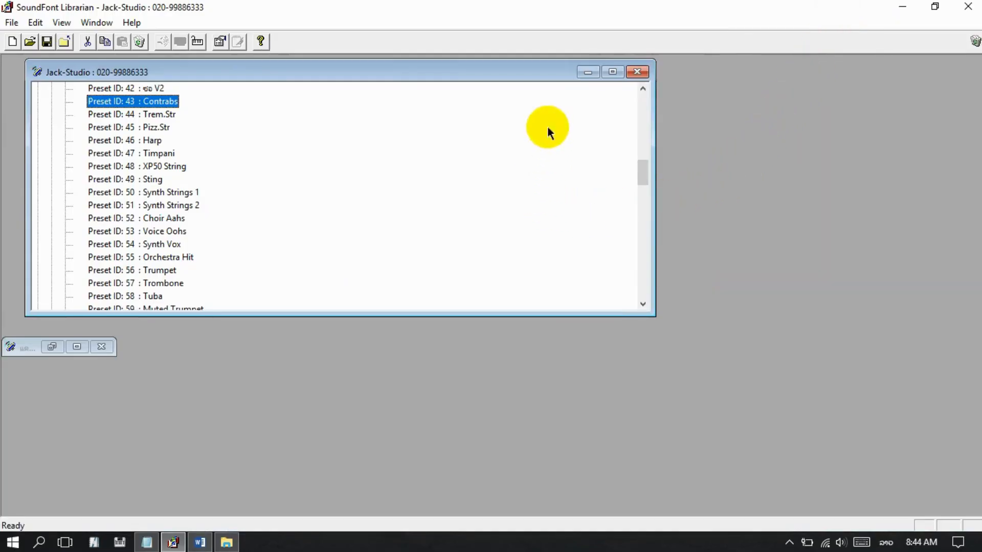
click(609, 72)
click(902, 6)
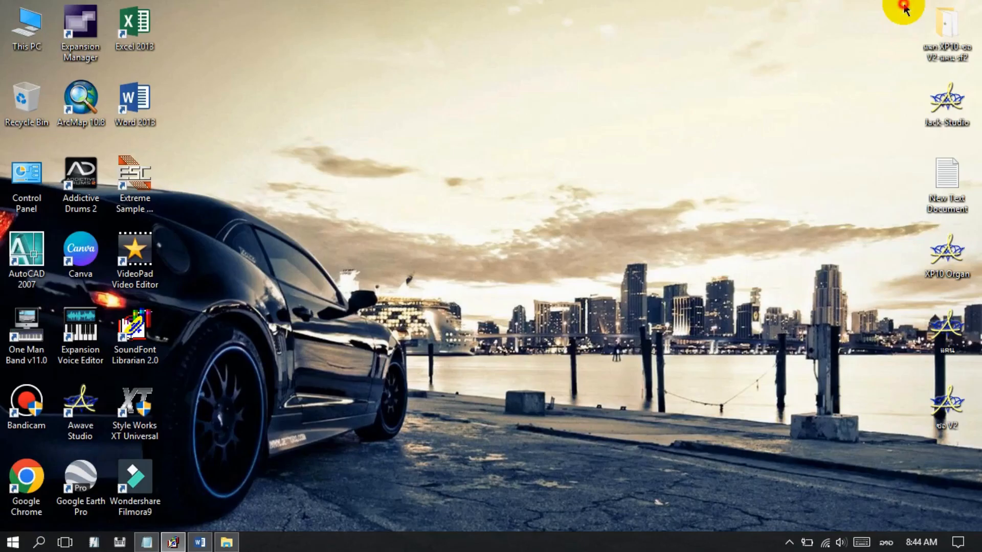
Review the last line of the note in Notepad and examine the remaining Jack-Studio presets in SoundFont Librarian.
click(147, 541)
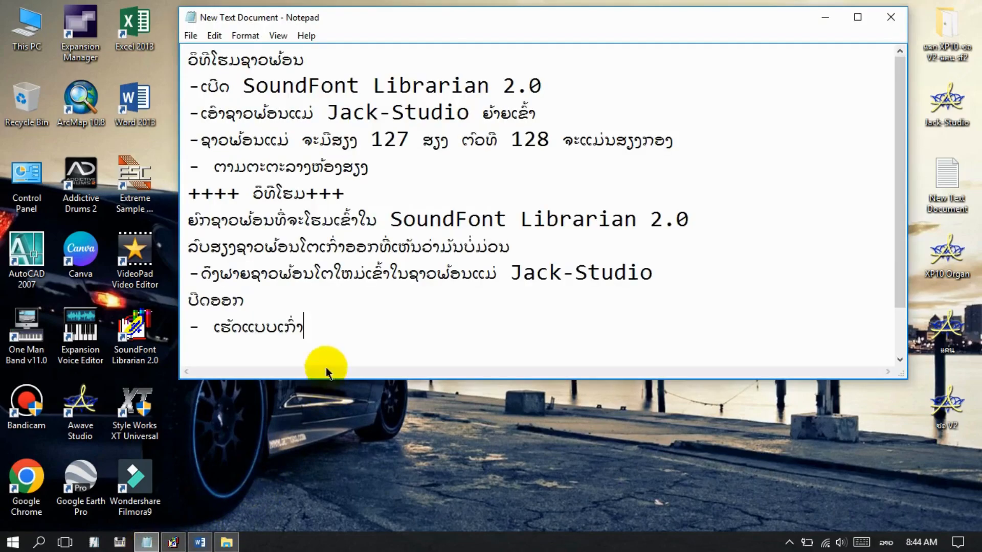
drag(317, 332, 187, 329)
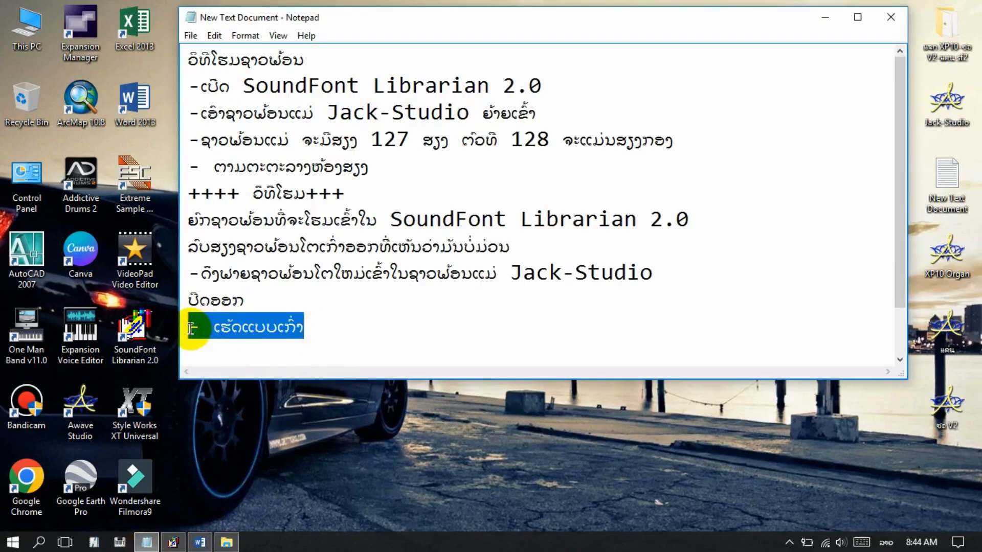
click(361, 331)
click(825, 17)
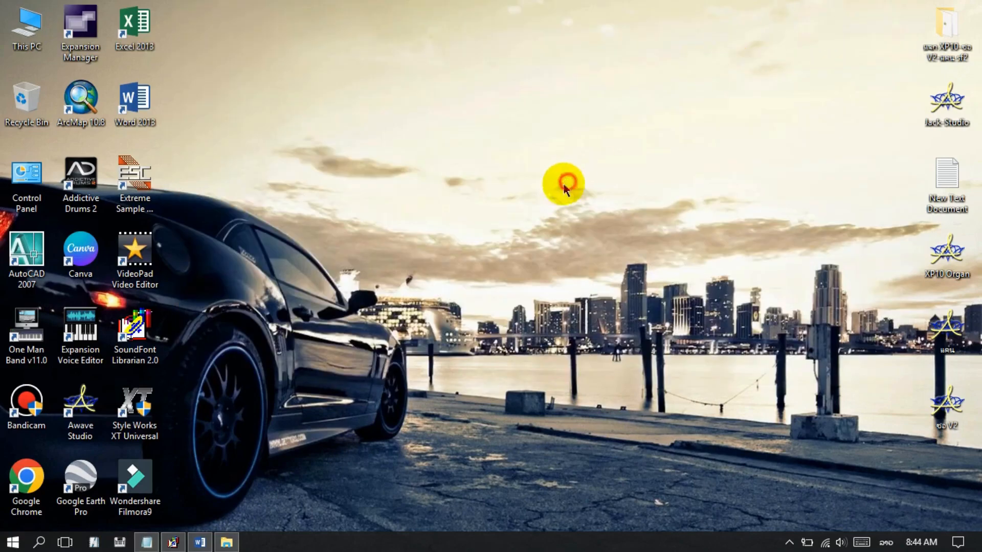
click(173, 542)
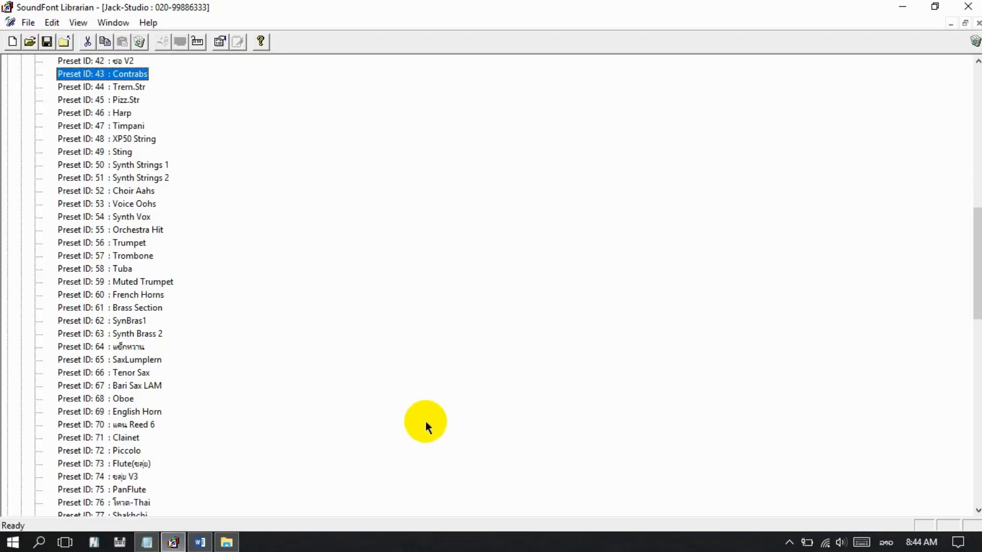
scroll(456, 414, down, 11)
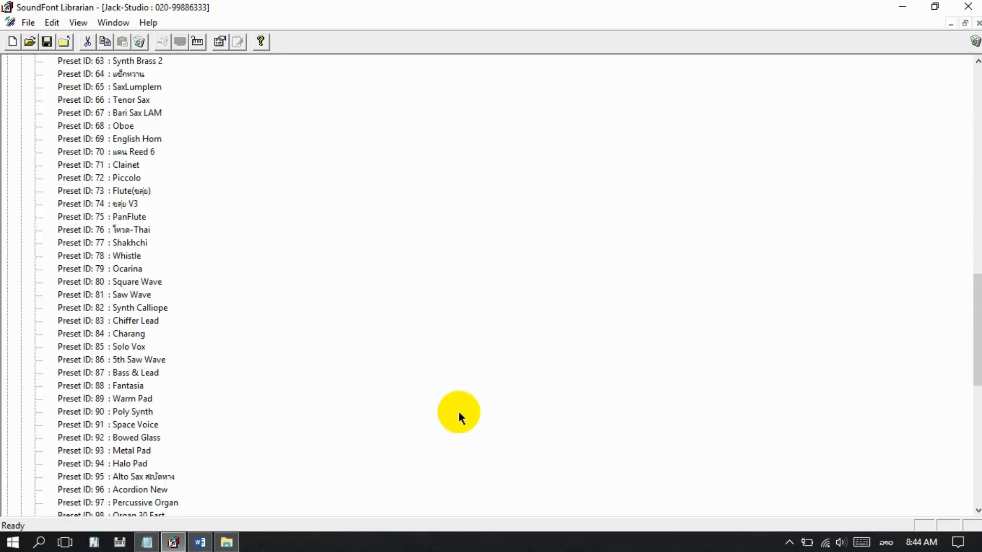
scroll(458, 412, down, 3)
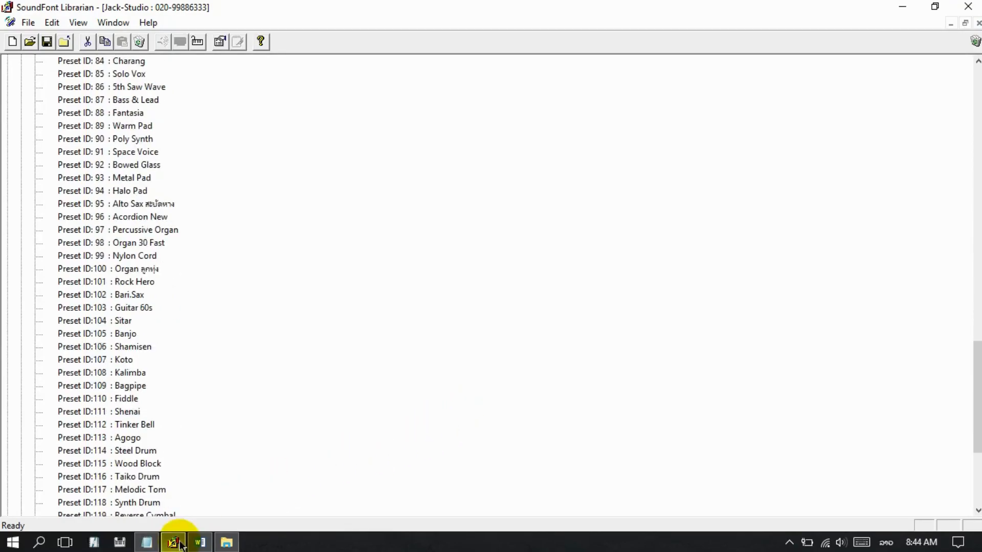
scroll(384, 395, up, 2)
scroll(385, 394, up, 3)
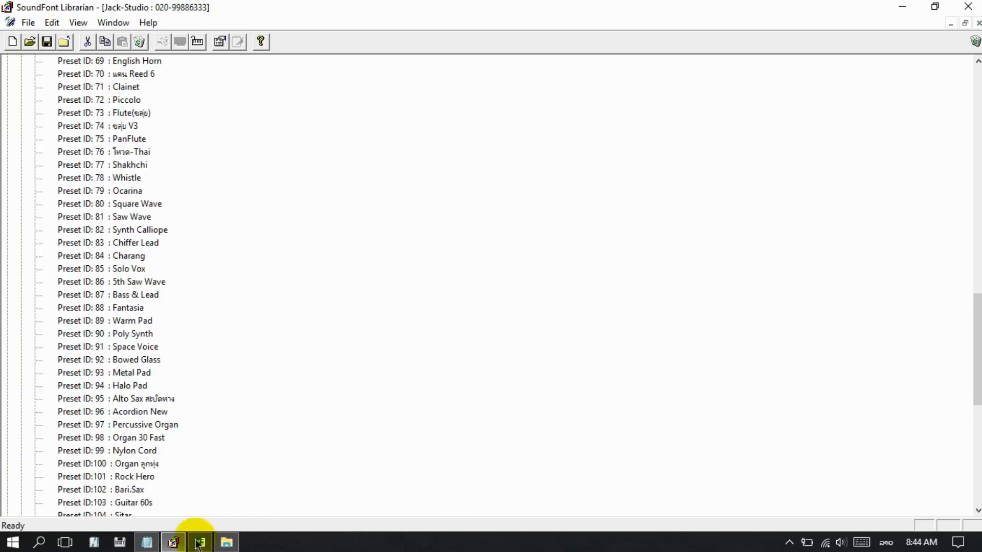
Switch to Notepad and begin a new last line with "ພາຍຫລັ".
click(148, 543)
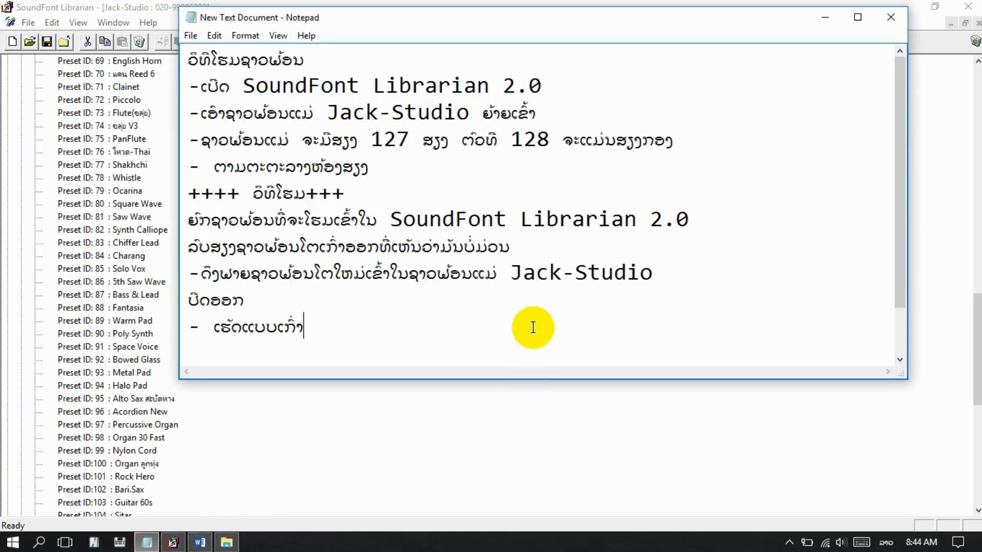
key(Return)
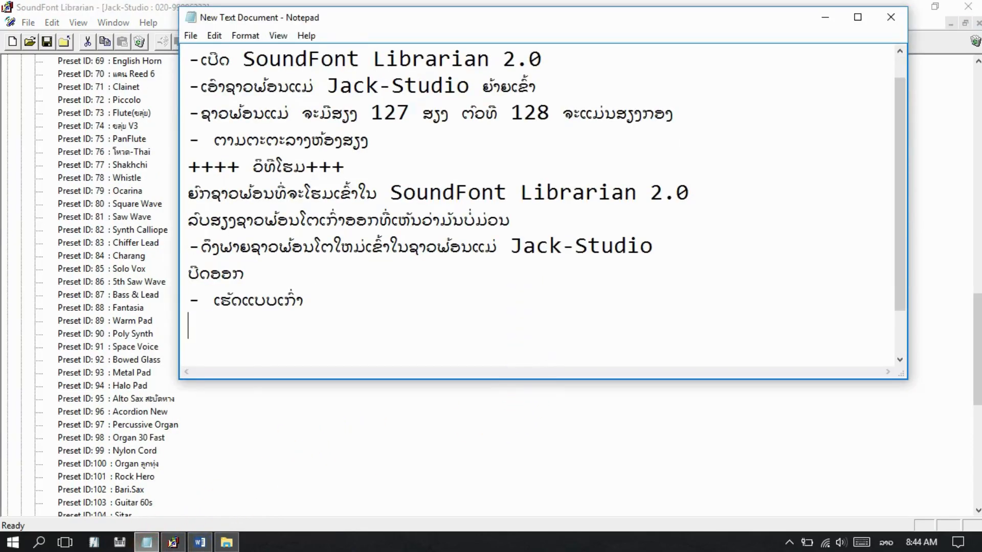
text(ພາຍຫລ)
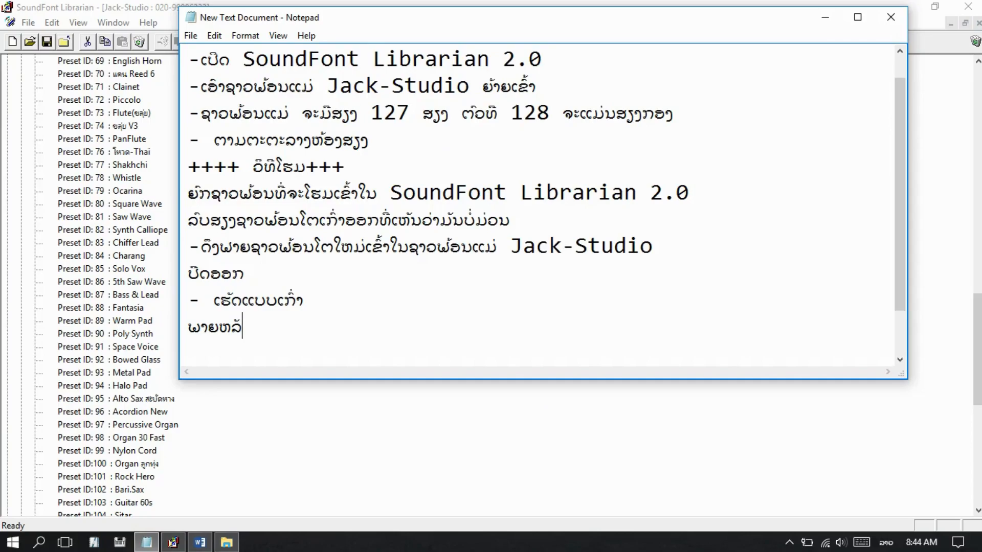
text(ັ)
text(Jack-Studio)
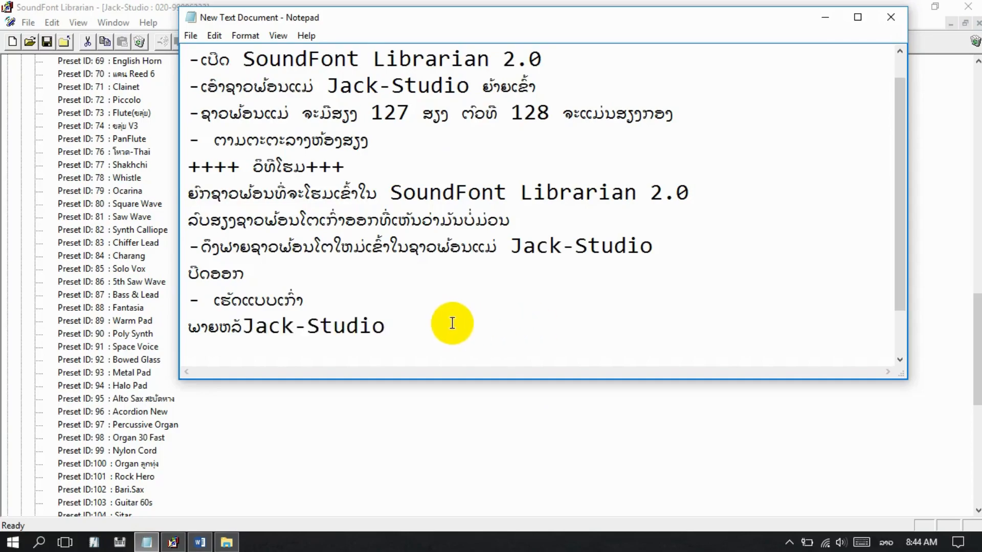
drag(245, 325, 408, 325)
key(BackSpace)
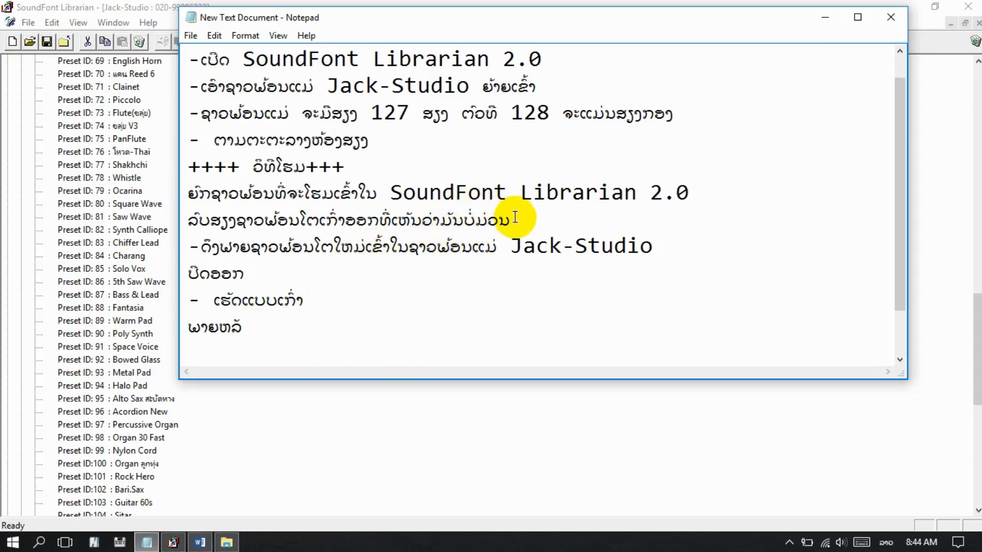
Complete the note's last line in Notepad so it reads "ພາຍຫລັງ ສ່າເລັດແລ້ວ ໃຫ້ Save", copying the letter ງ from the ຫ້ອງສຽງ line.
drag(381, 143, 363, 143)
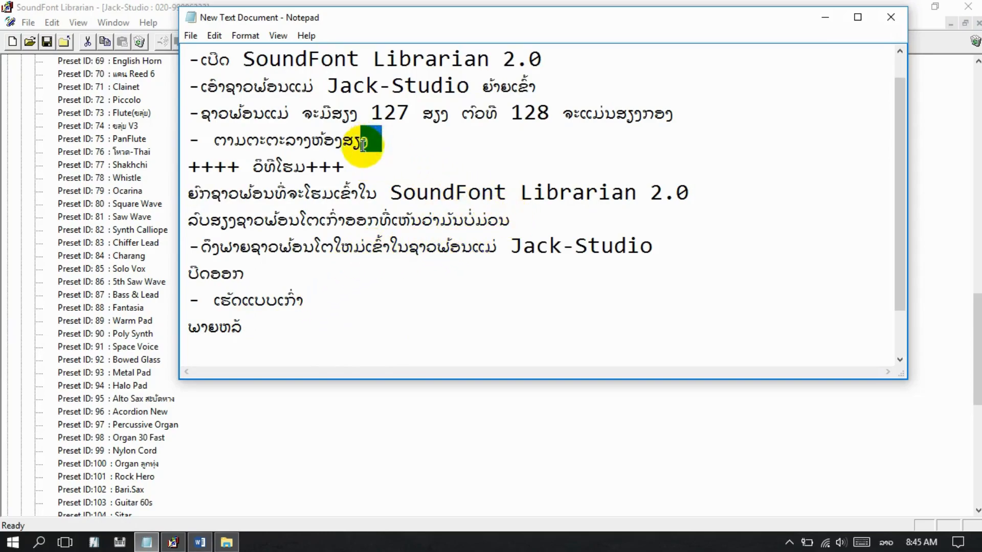
key(ctrl+c)
click(258, 324)
key(ctrl+v)
text(ສ່າເ)
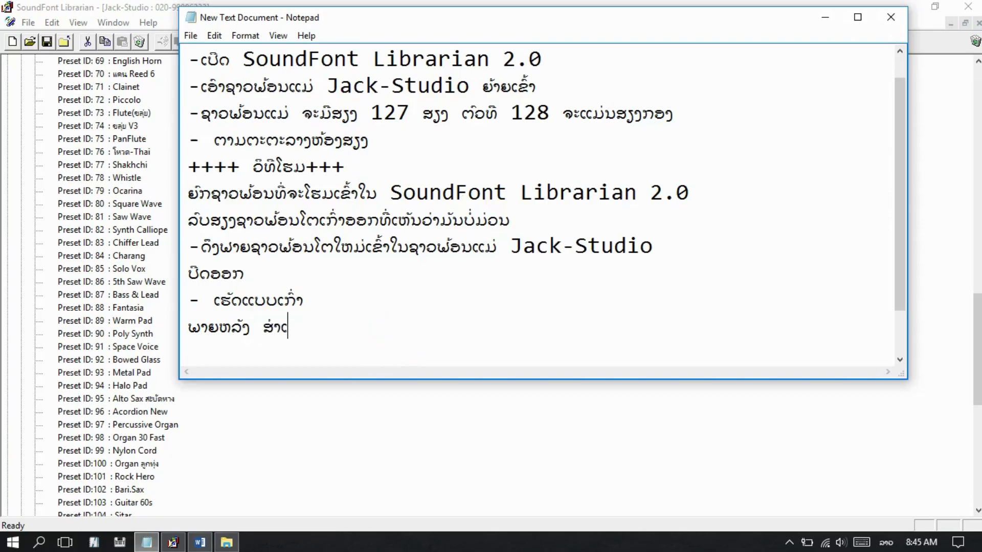
text(ລັດແລ້ວ ໃຫ້)
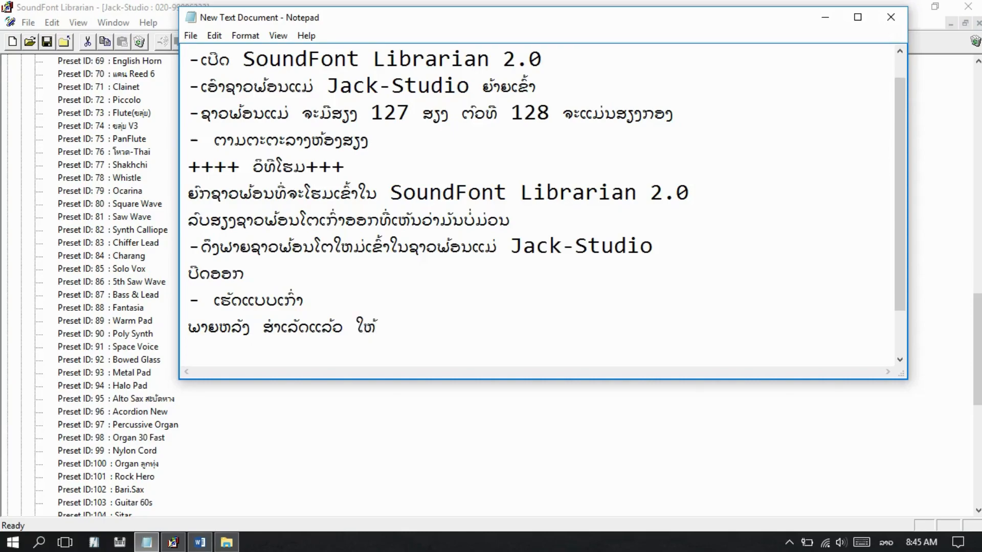
key(alt+shift)
text(Save)
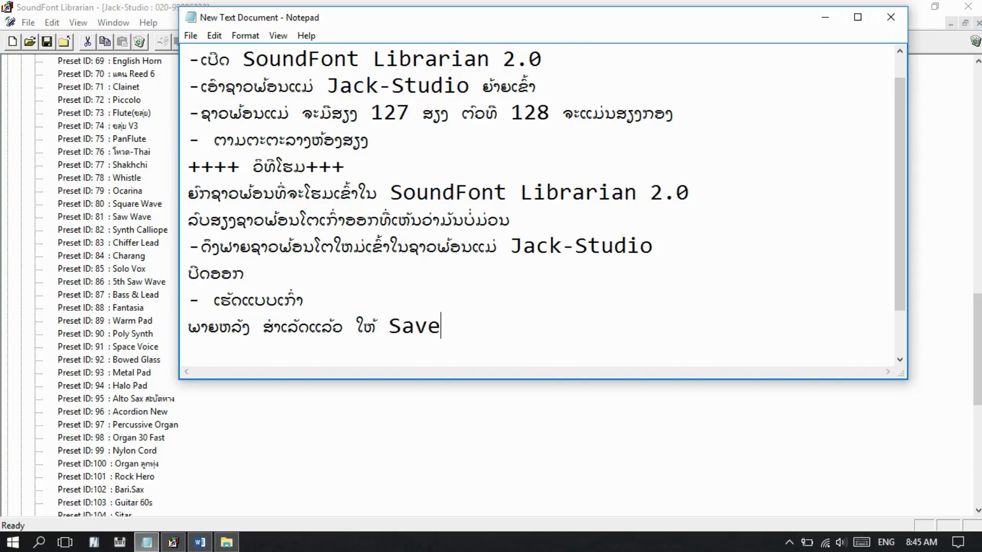
Minimize Notepad, save the edited Jack-Studio soundfont in SoundFont Librarian, and close the application.
click(823, 18)
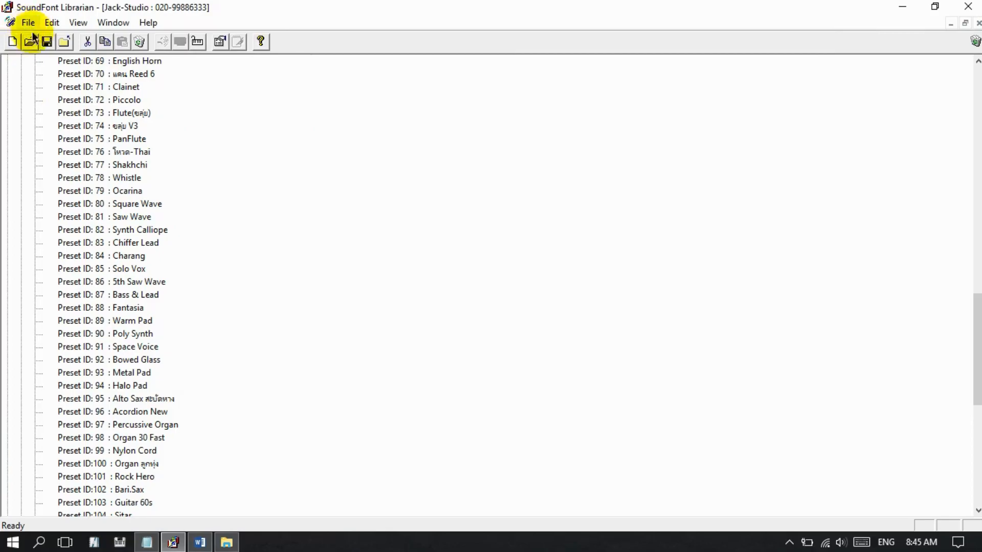
scroll(356, 235, down, 5)
scroll(358, 246, down, 5)
scroll(358, 245, up, 18)
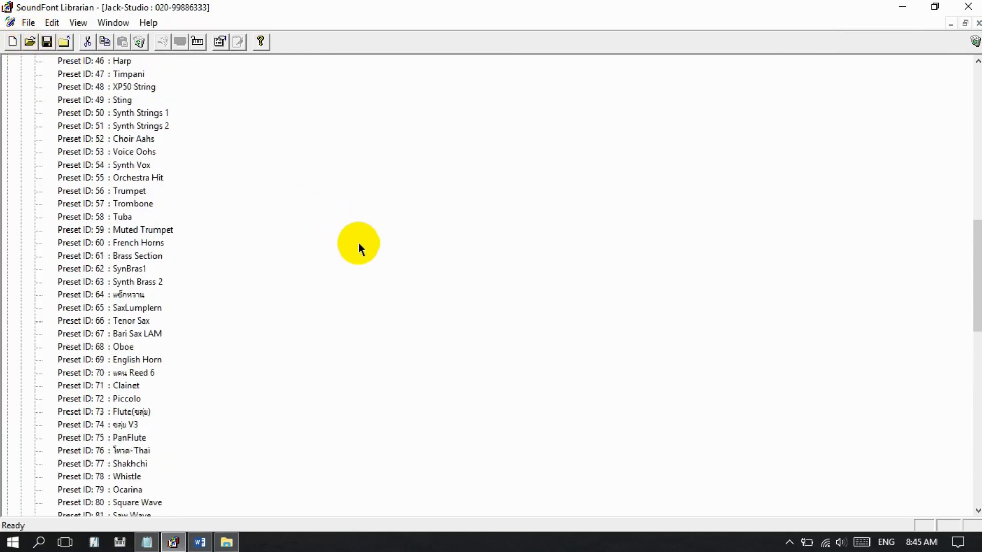
scroll(357, 249, up, 8)
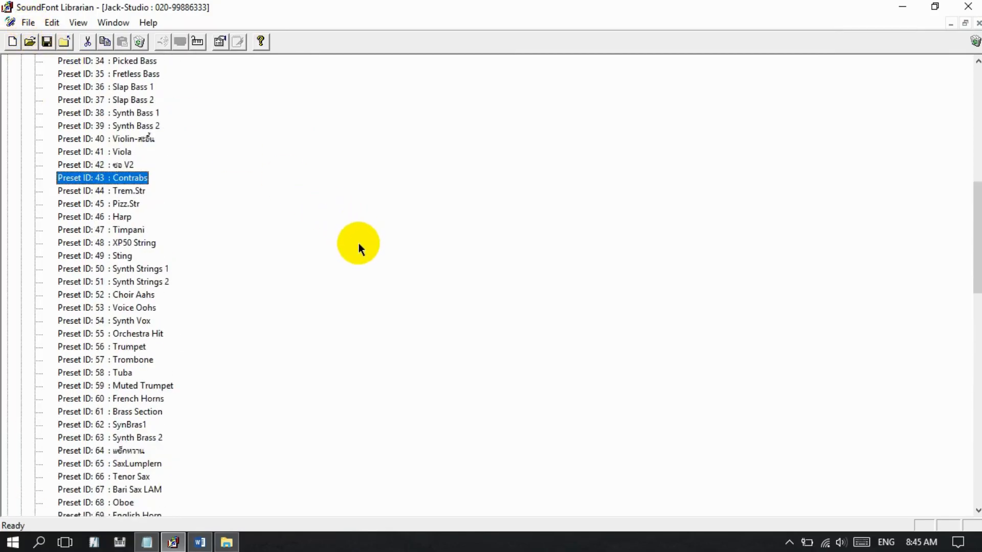
click(47, 43)
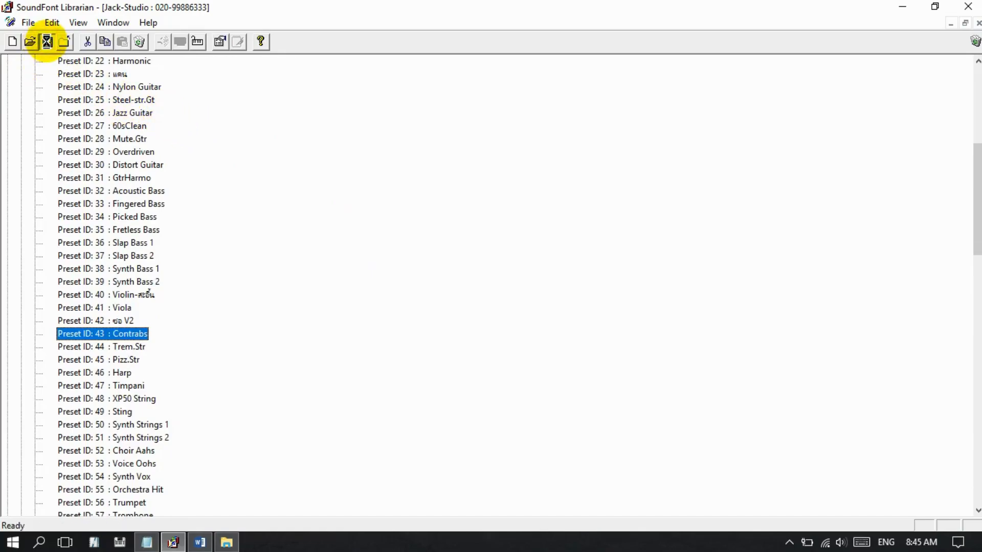
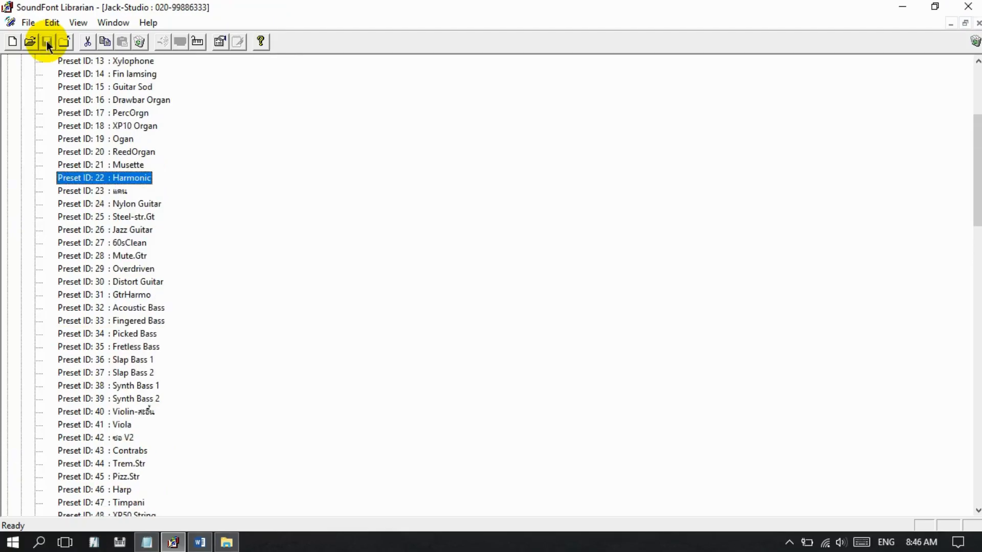
click(47, 41)
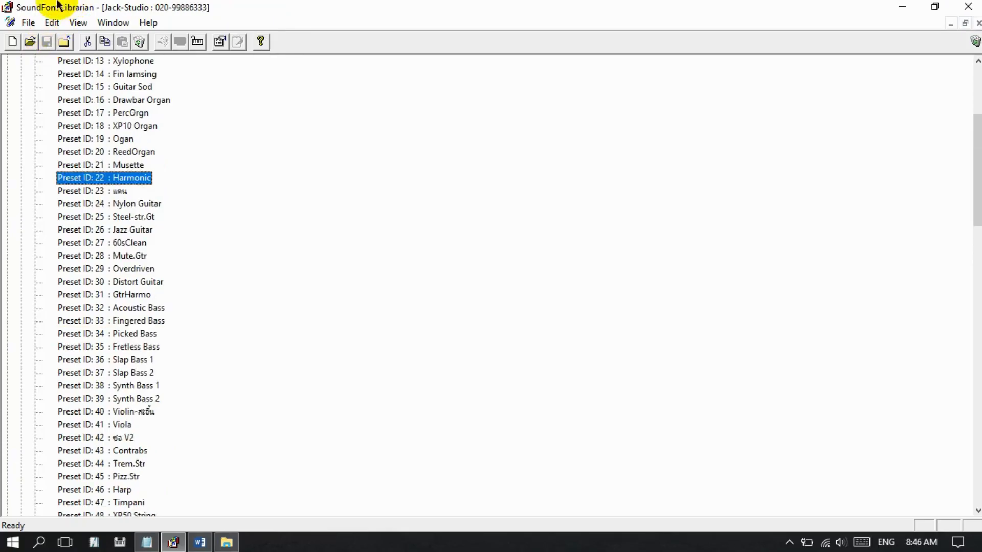
click(969, 6)
Check the file size of the Jack-Studio soundfont on the desktop in its properties and close them.
click(949, 106)
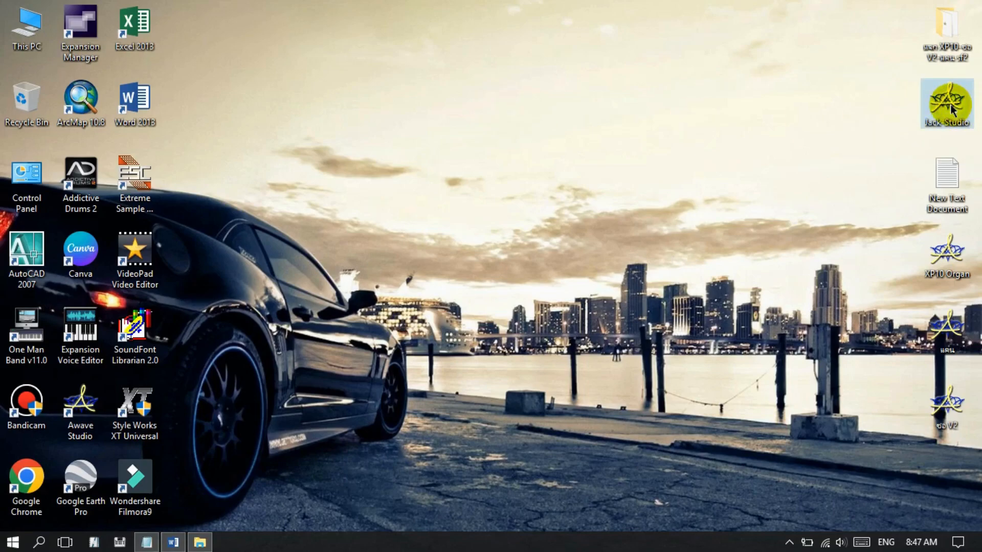
right_click(949, 105)
click(780, 468)
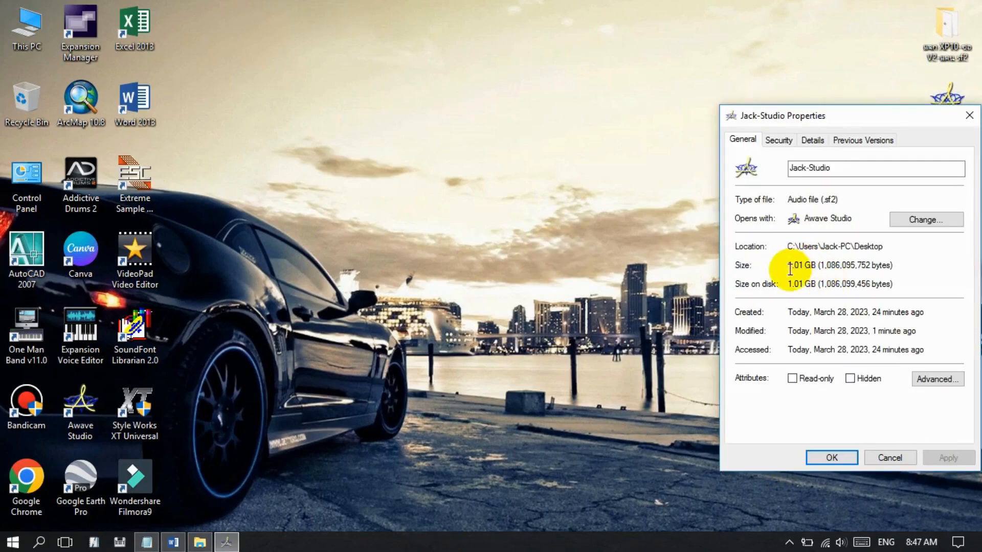
drag(788, 266, 813, 270)
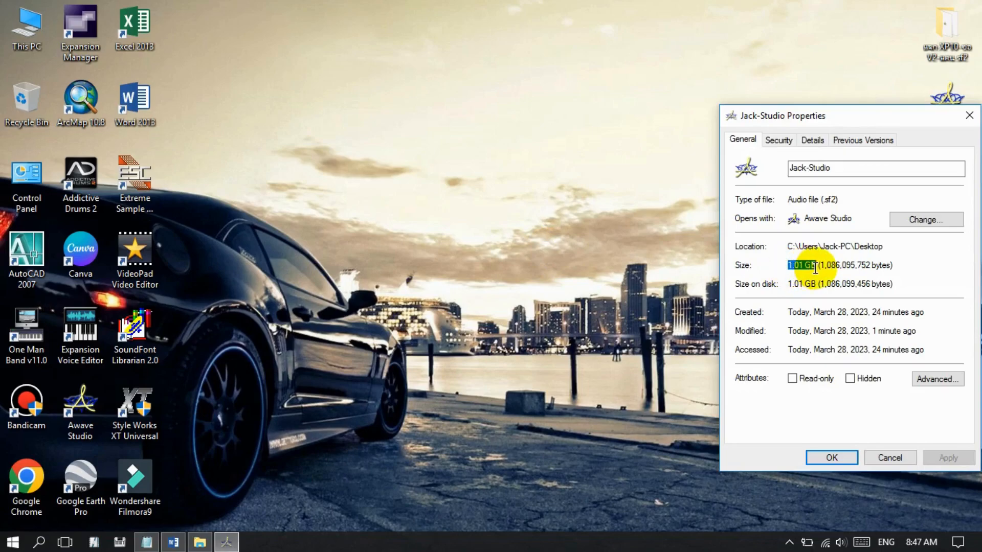
click(969, 116)
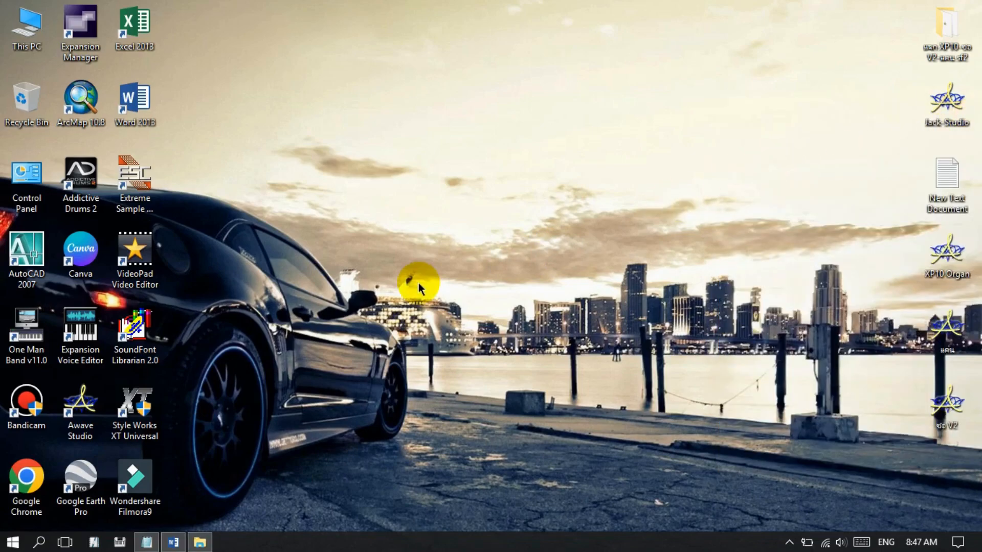
Return to Notepad and begin a new heading line below the Save line with "+++ ວິທີຍ້າຍຫ້ອ".
click(147, 548)
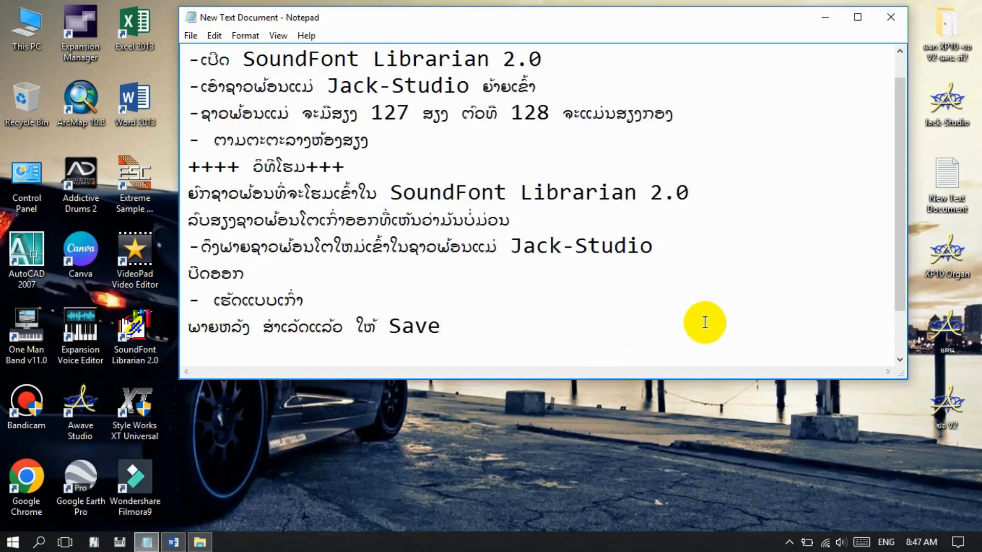
key(Return)
key(Return)
key(Return)
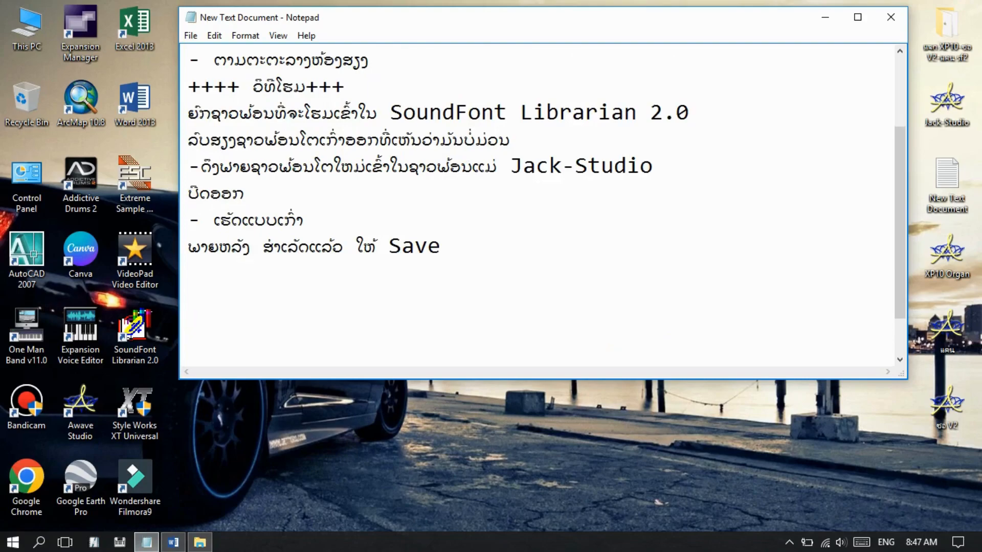
key(BackSpace)
key(BackSpace)
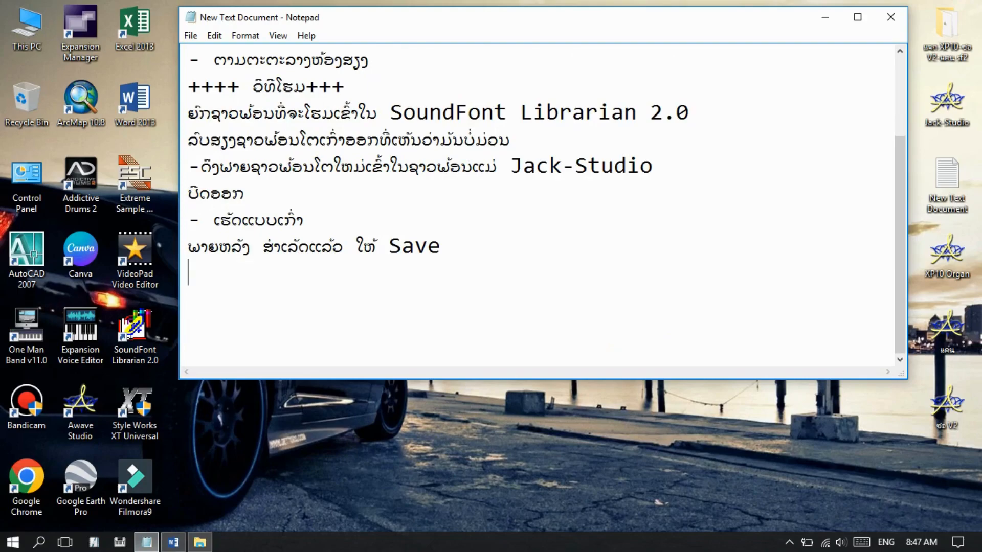
text(+++ ;)
key(BackSpace)
key(alt+shift)
text(ວິທີ)
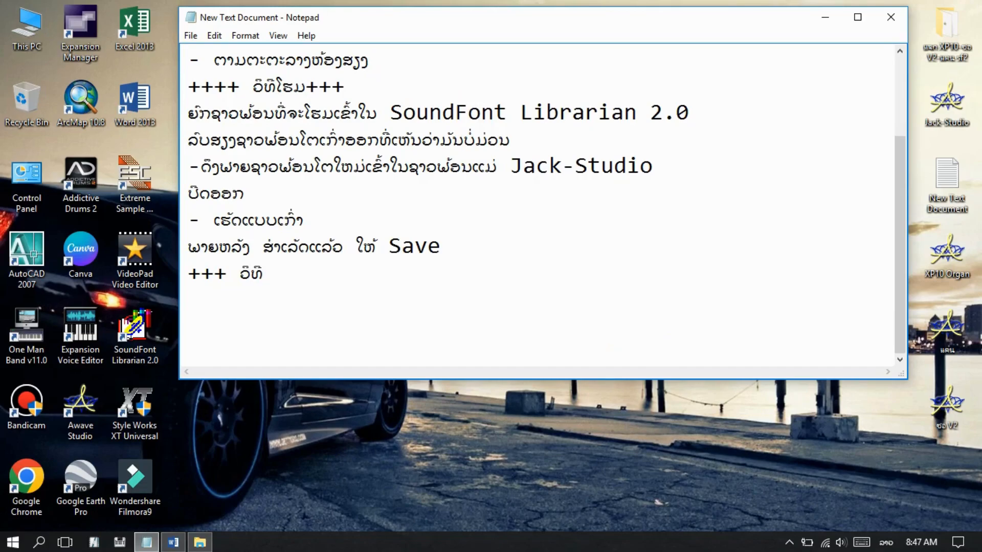
text(ຍ້າຍຫ້ອ)
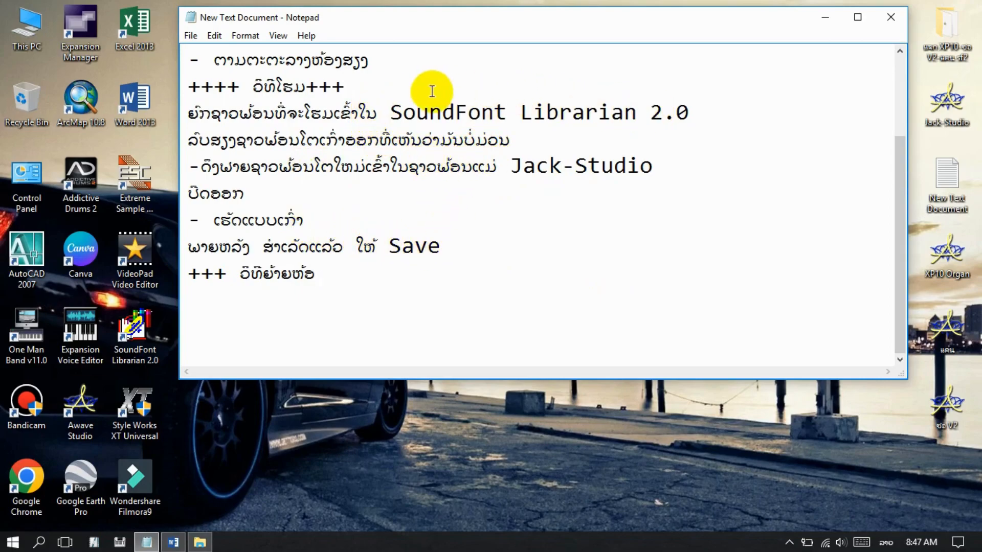
Add the letter ງ copied from the ຫ້ອງສຽງ line and the word ສຽງ to the new heading.
drag(381, 60, 361, 61)
key(ctrl+c)
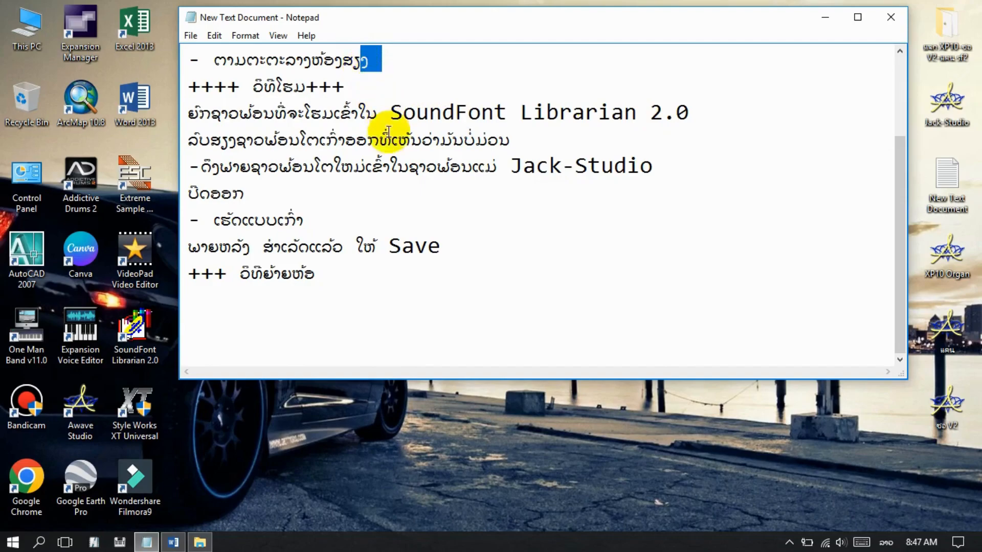
click(328, 272)
key(ctrl+v)
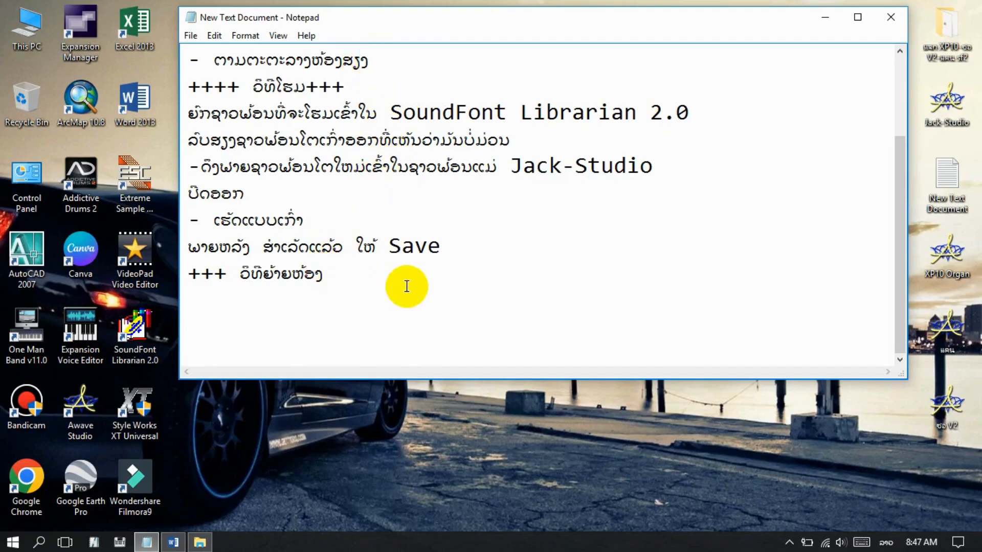
text(ສ)
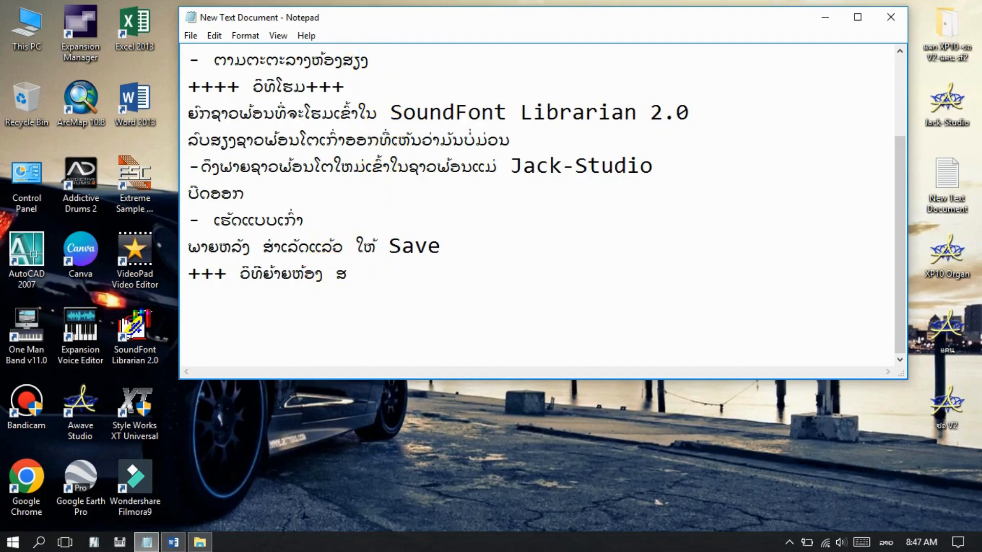
text(ຽງ)
click(325, 276)
drag(327, 276, 338, 277)
click(398, 306)
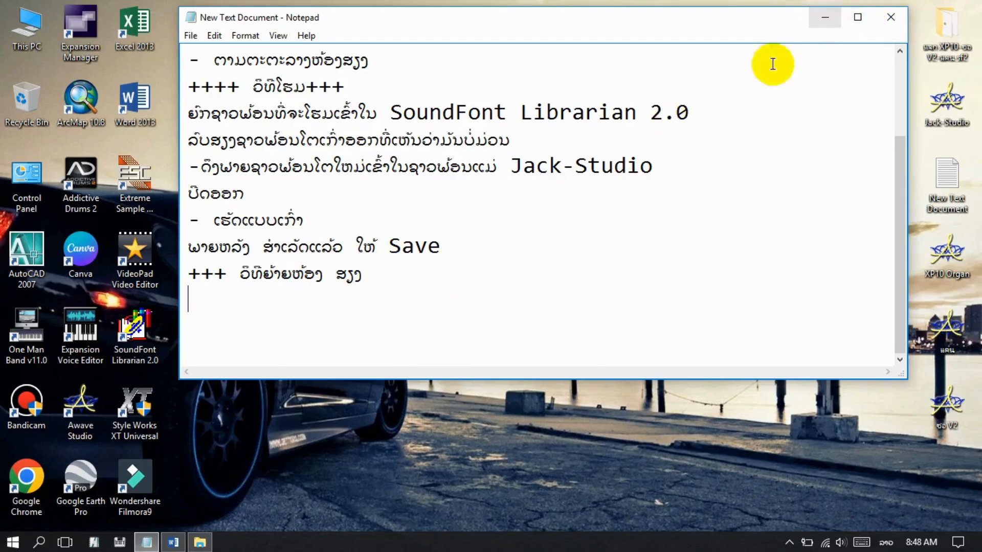
Close the heading with "+++", start an empty line below it, and minimize Notepad.
click(453, 278)
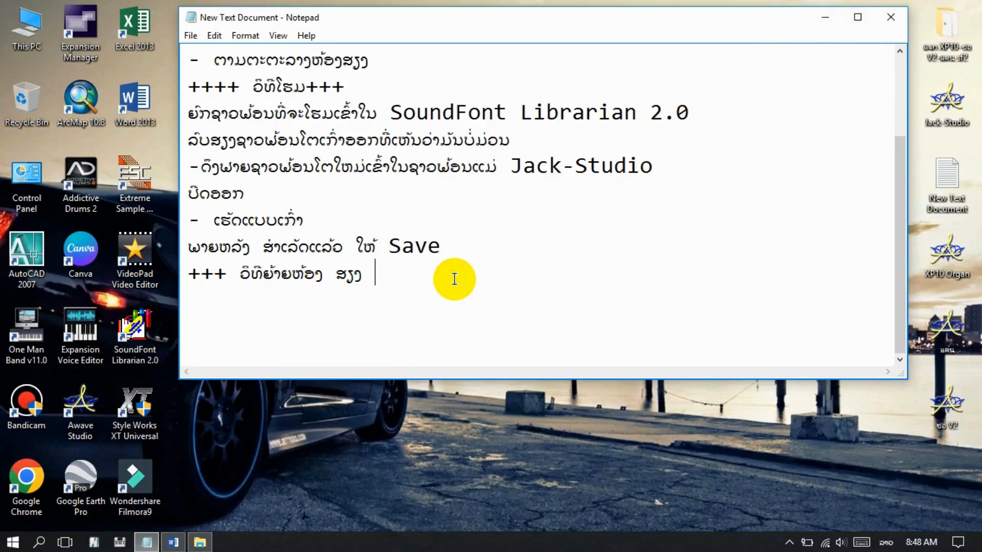
key(alt+shift)
text(+++)
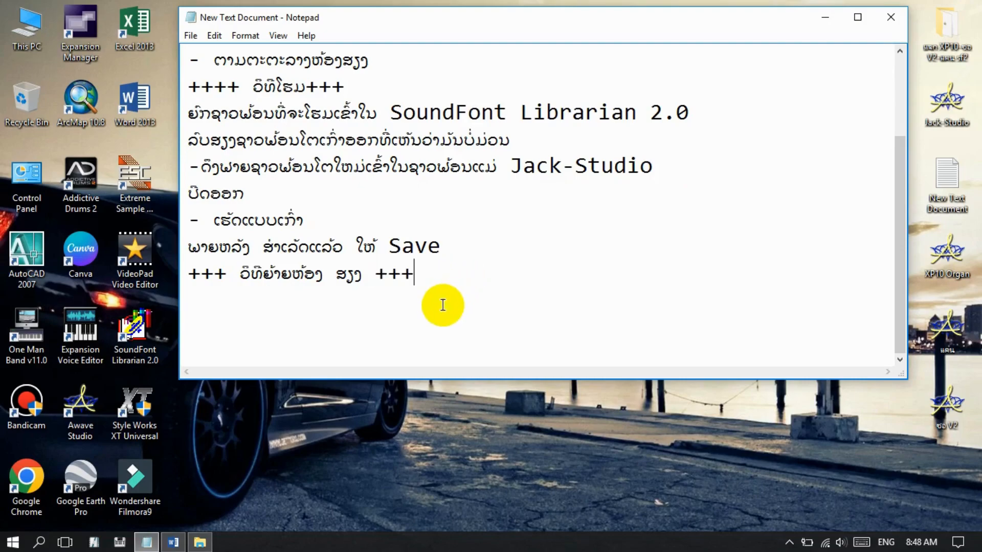
key(Return)
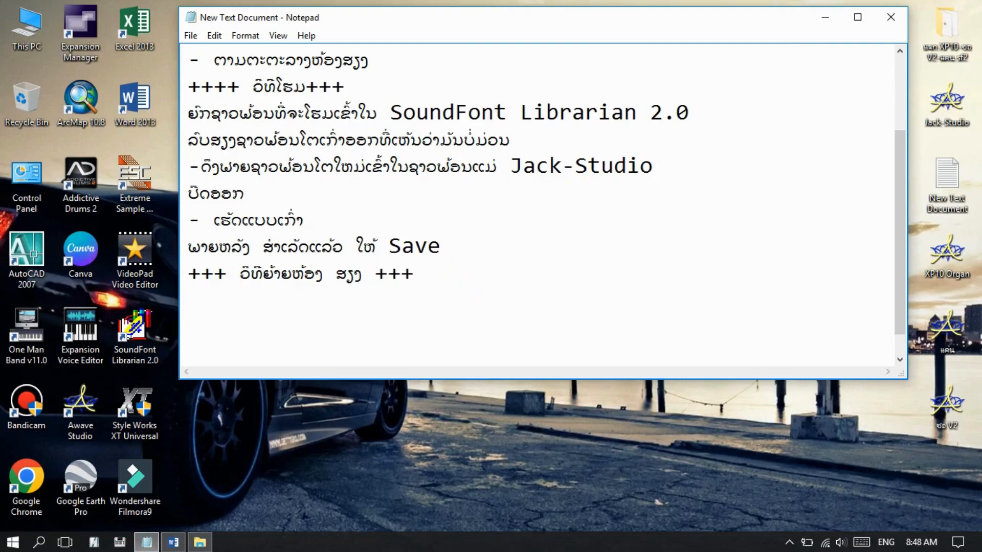
click(824, 17)
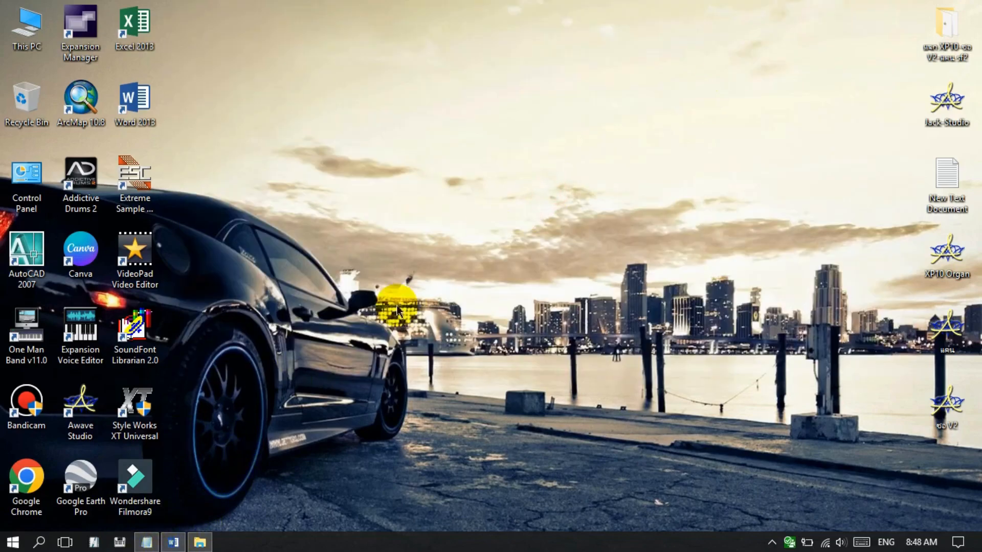
click(954, 105)
double_click(954, 104)
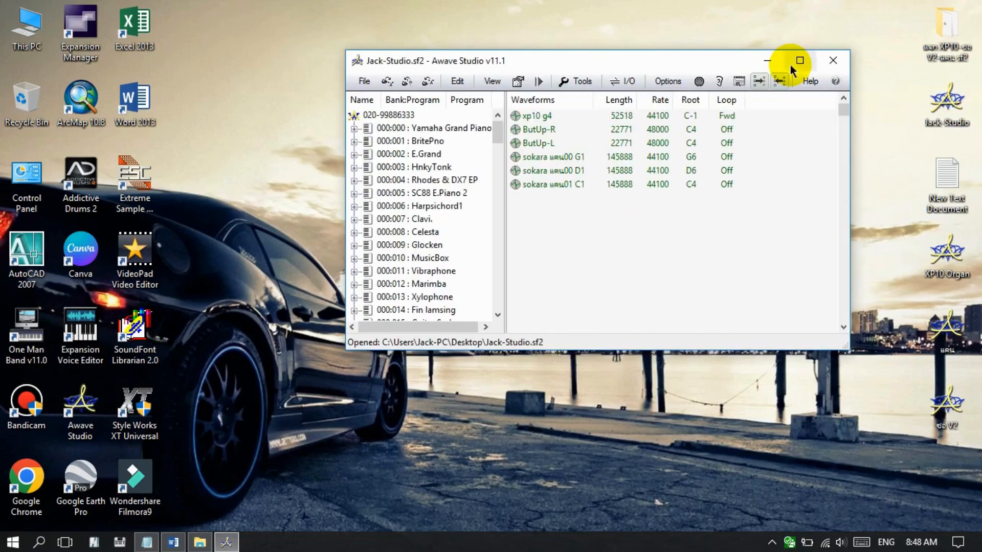
click(800, 62)
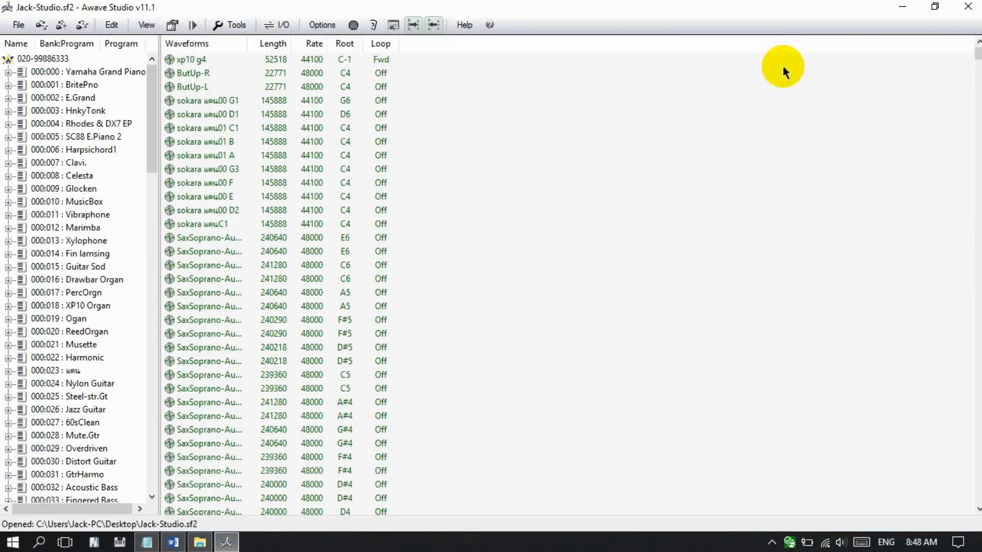
click(968, 6)
Open the desktop Jack-Studio file in SoundFont Librarian 2.0, maximize the application and the soundfont's window, and examine the preset list down to the Percussive Pool.
drag(944, 105, 134, 332)
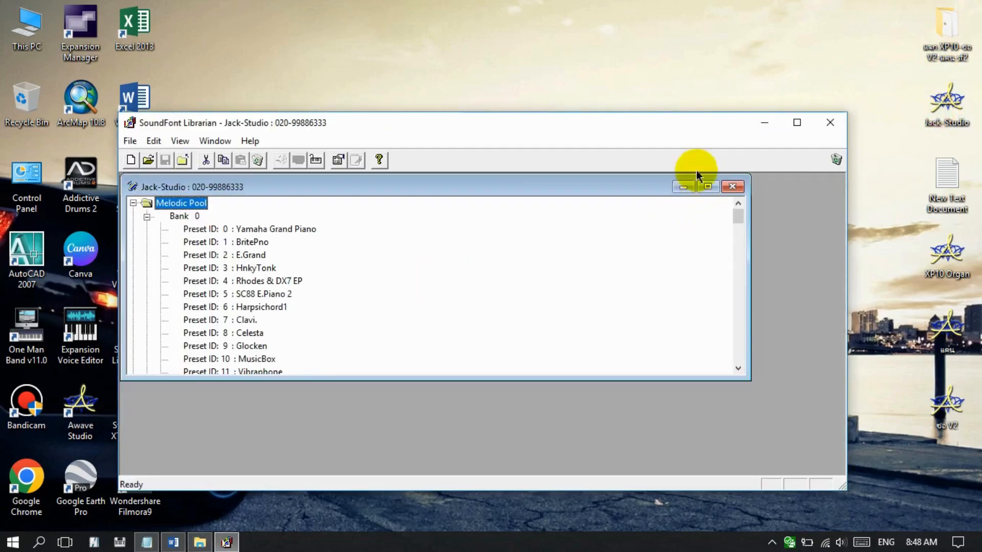
click(798, 122)
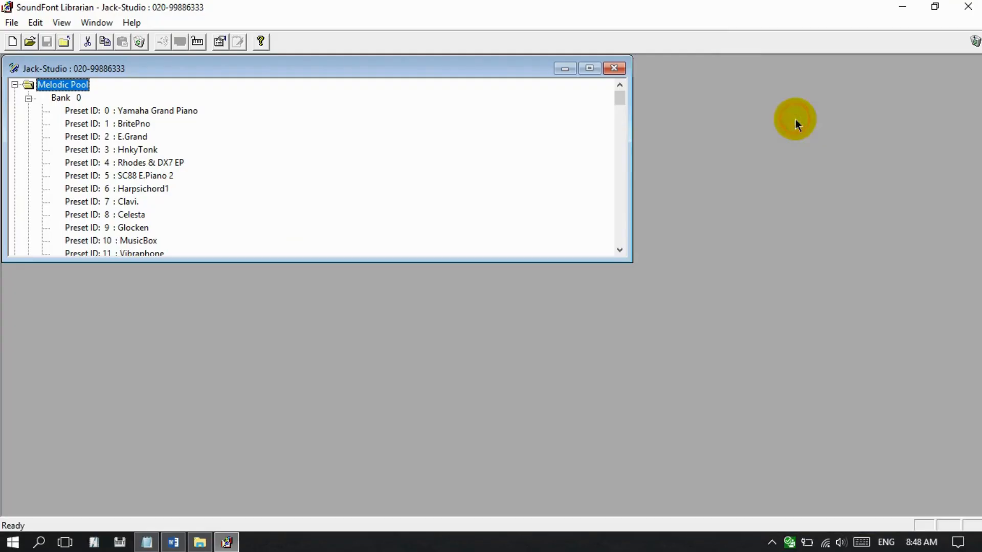
click(590, 68)
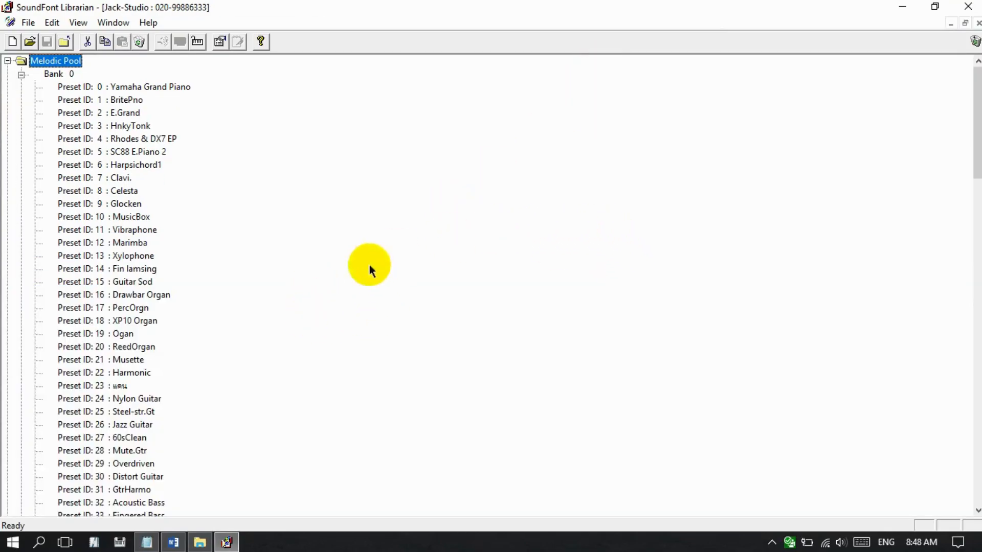
scroll(386, 301, down, 14)
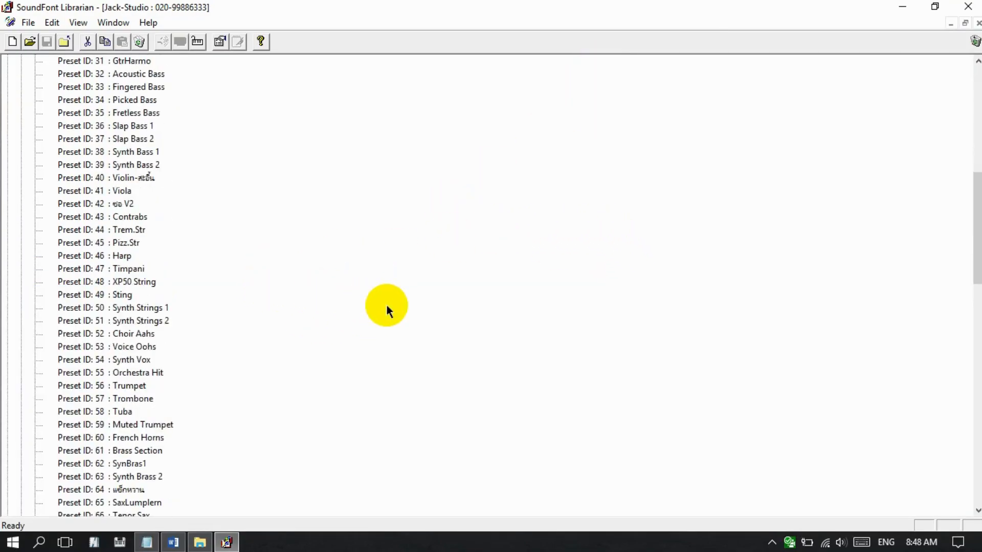
scroll(386, 305, down, 15)
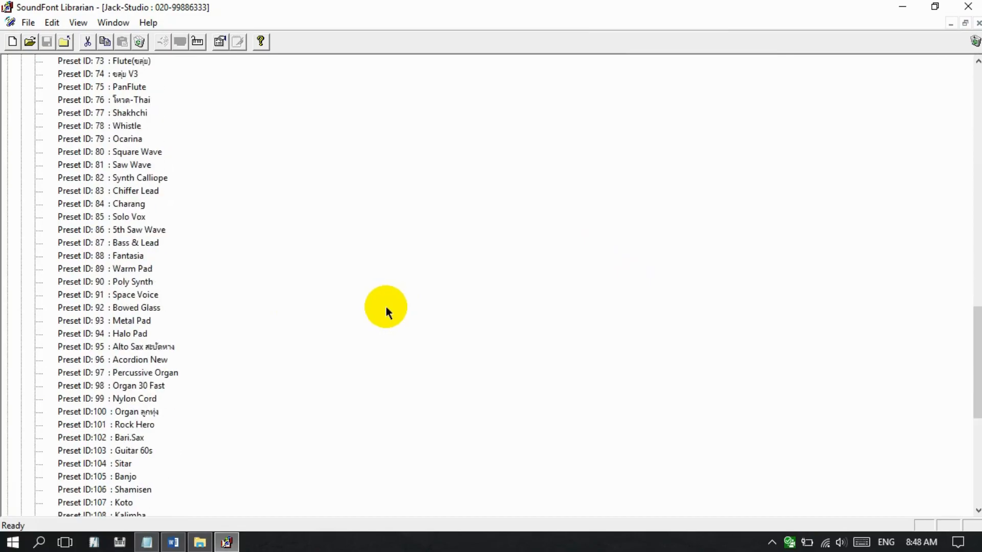
scroll(386, 308, down, 5)
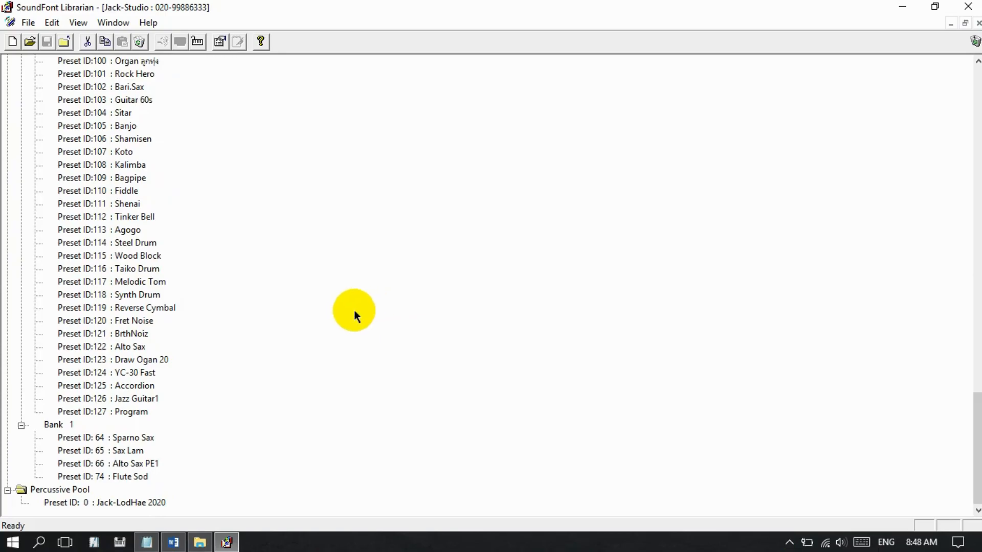
Examine the Bank ID and Preset ID in the preset settings of Sparno Sax under Bank 1, leaving them unedited.
click(97, 438)
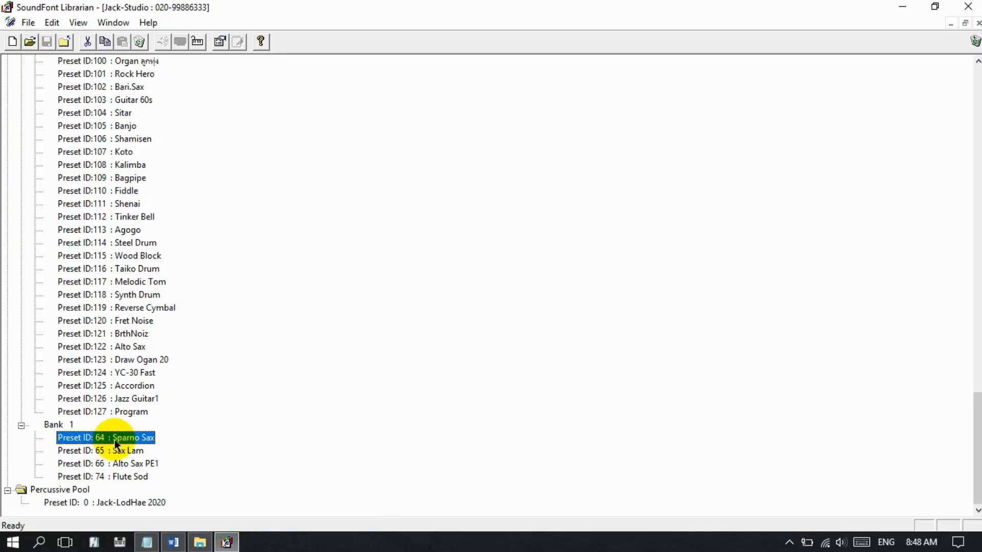
scroll(232, 414, up, 14)
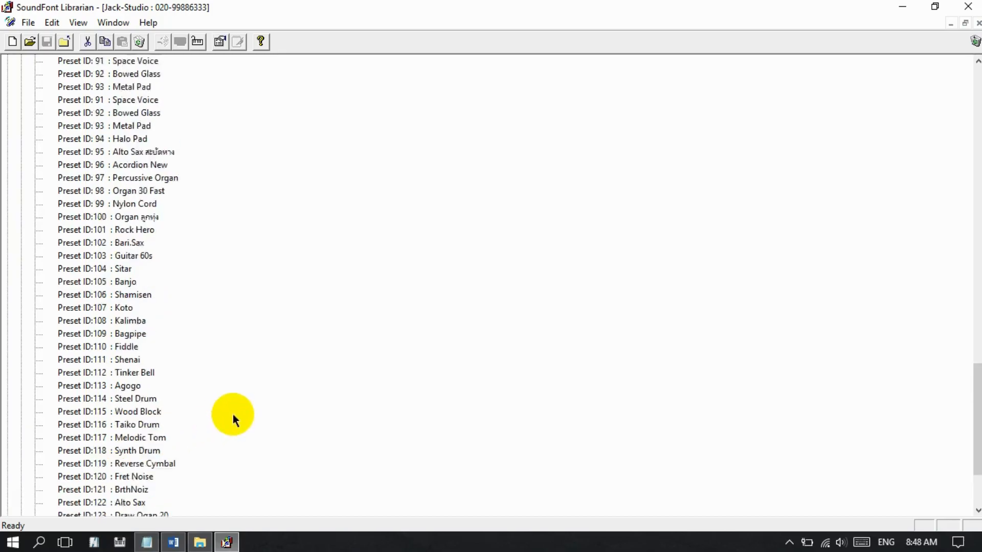
scroll(232, 414, up, 5)
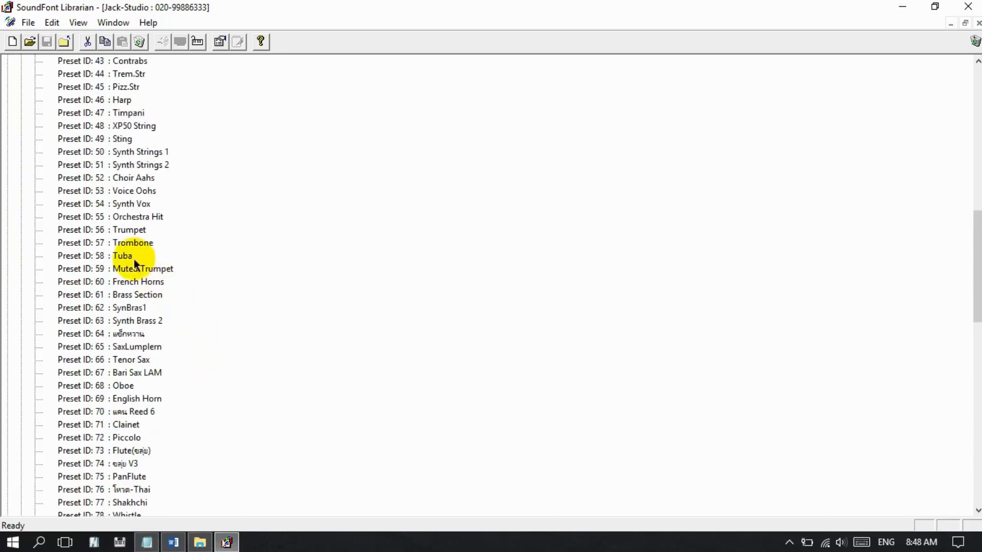
scroll(204, 233, up, 3)
scroll(238, 263, down, 20)
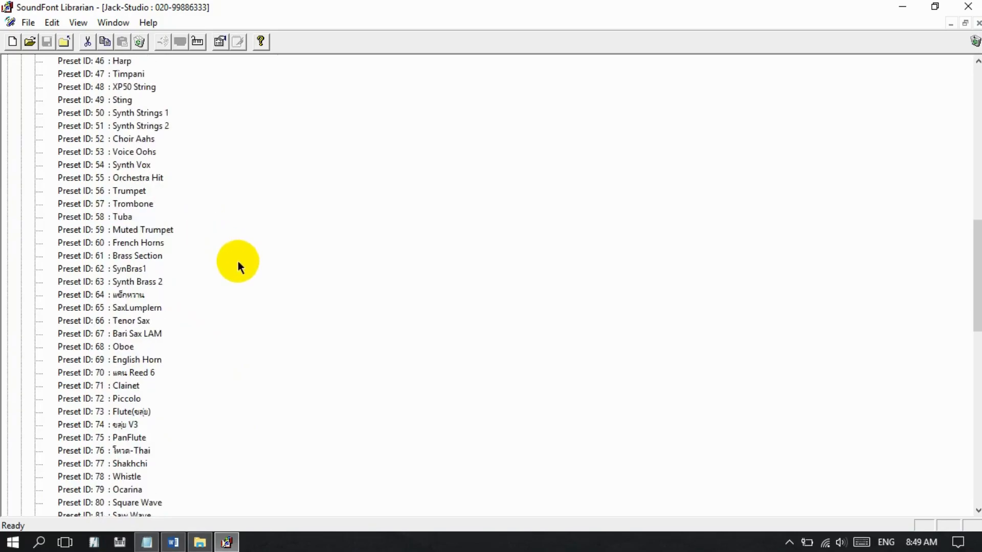
scroll(241, 268, down, 1)
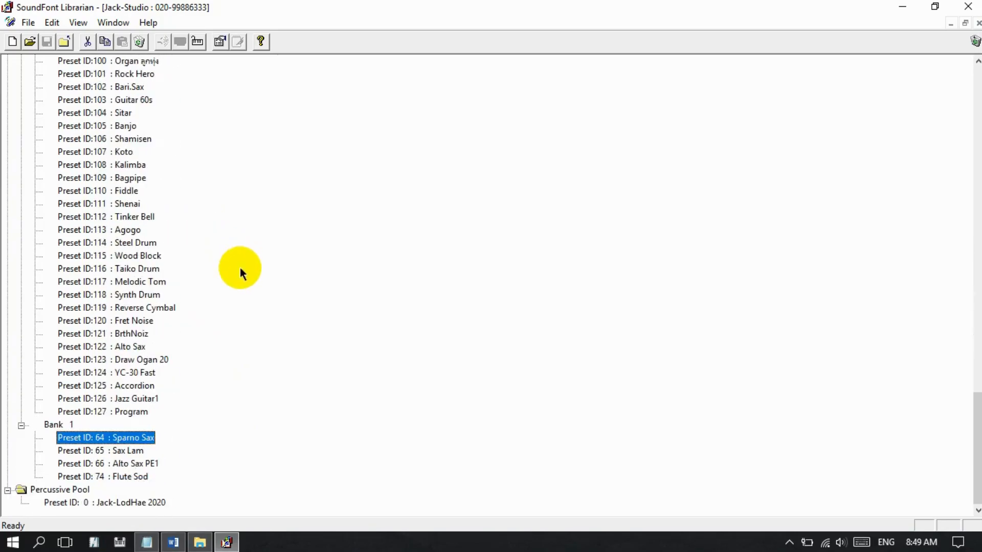
right_click(120, 438)
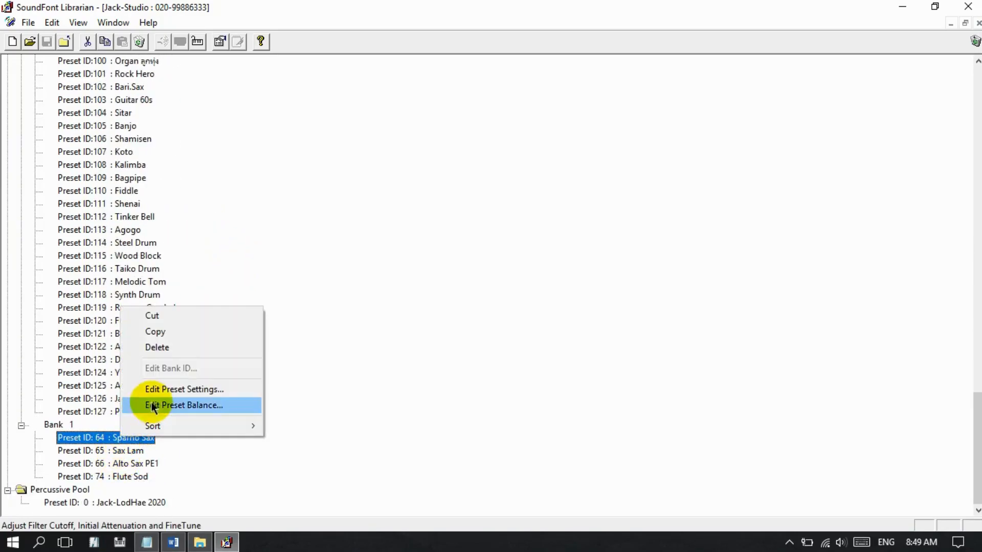
click(158, 388)
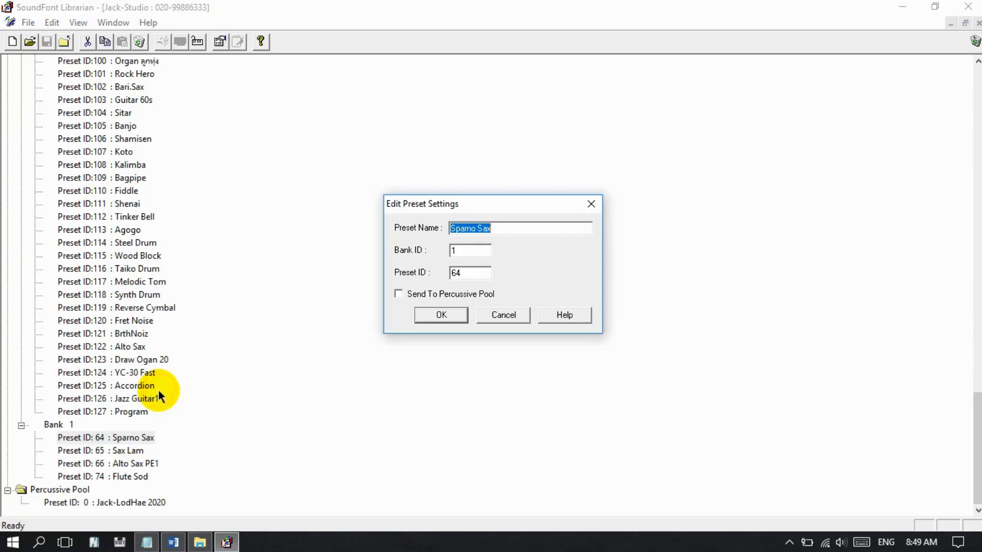
click(453, 250)
drag(453, 252, 448, 252)
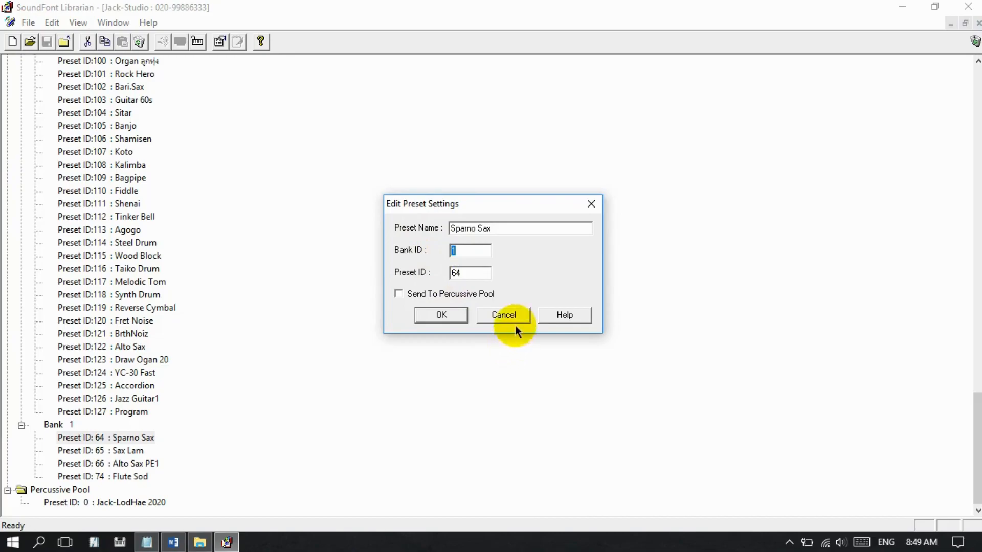
double_click(455, 272)
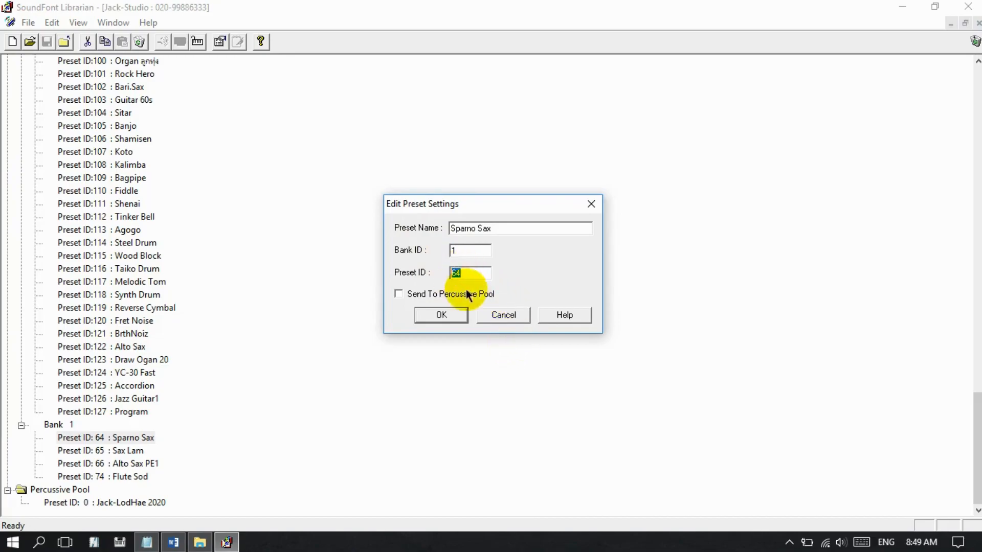
click(500, 318)
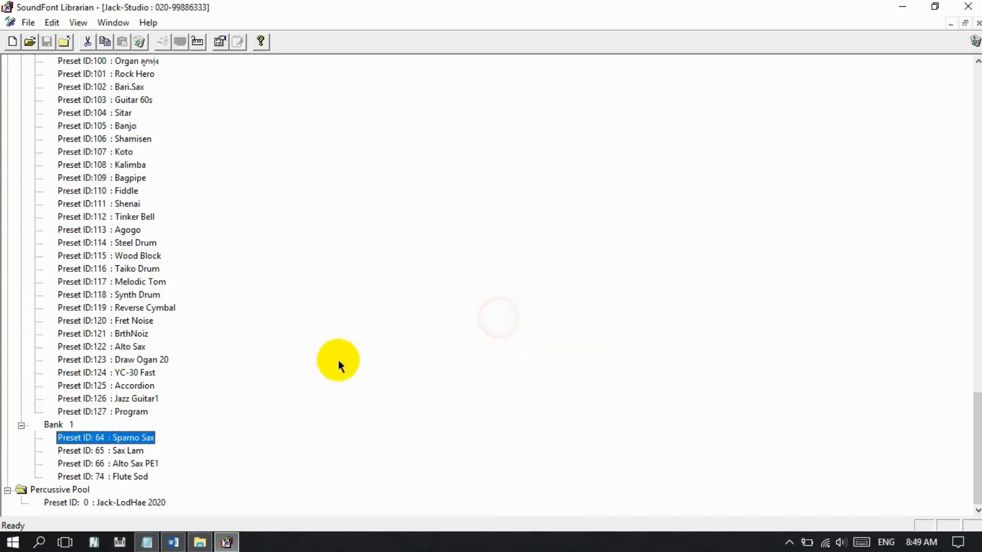
Examine the Bank ID and Preset ID in the settings of the first bank's แซ็กหวาน preset, leaving them unedited.
scroll(209, 370, up, 15)
scroll(209, 371, up, 8)
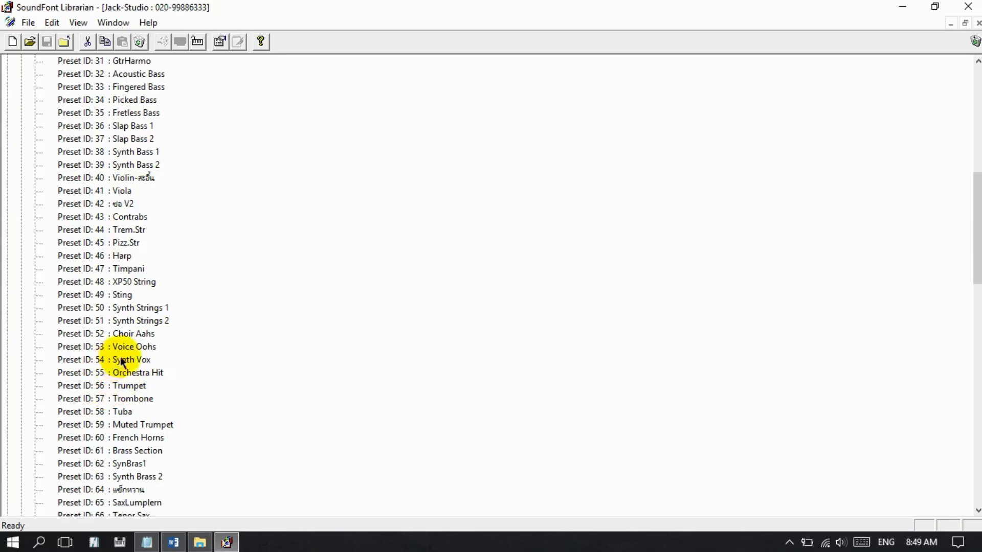
scroll(141, 416, down, 3)
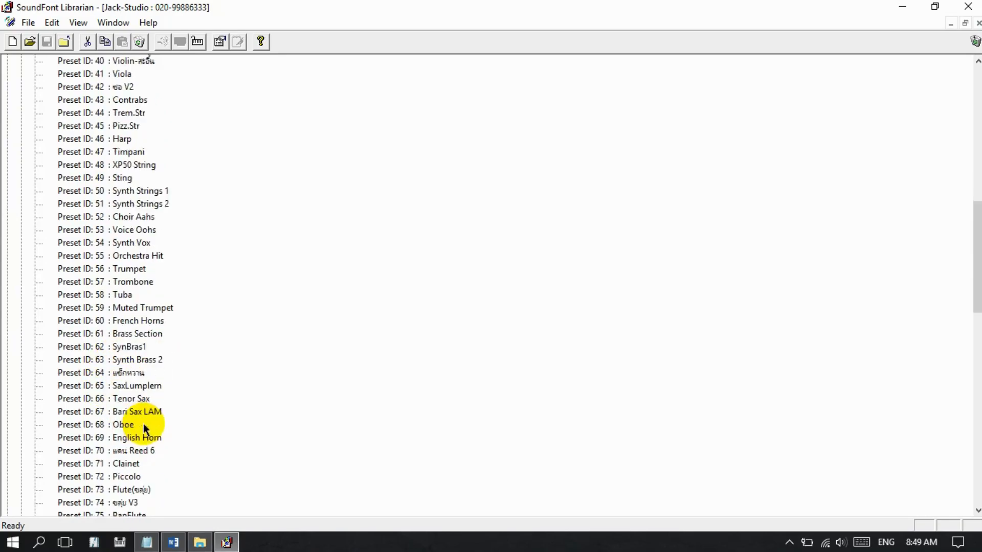
click(122, 374)
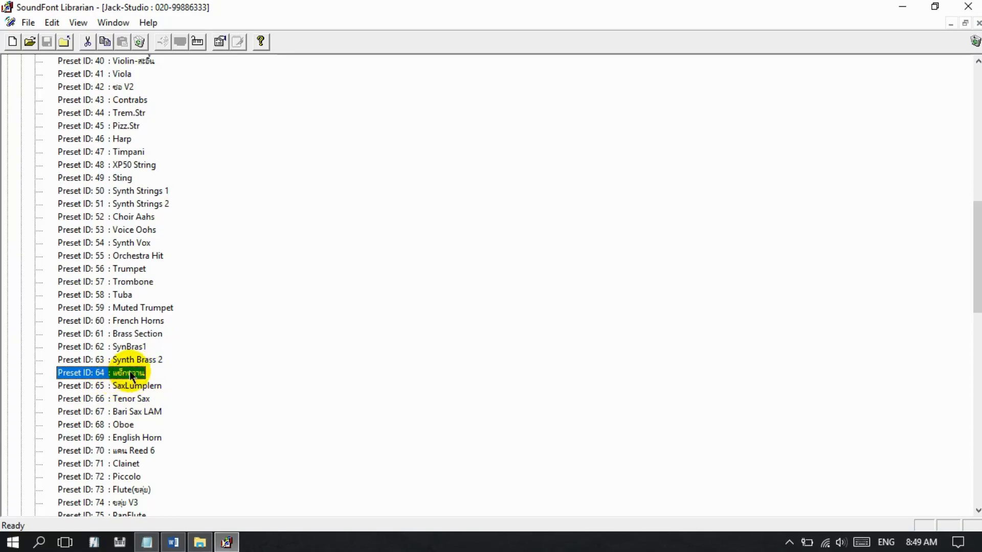
right_click(130, 371)
click(176, 455)
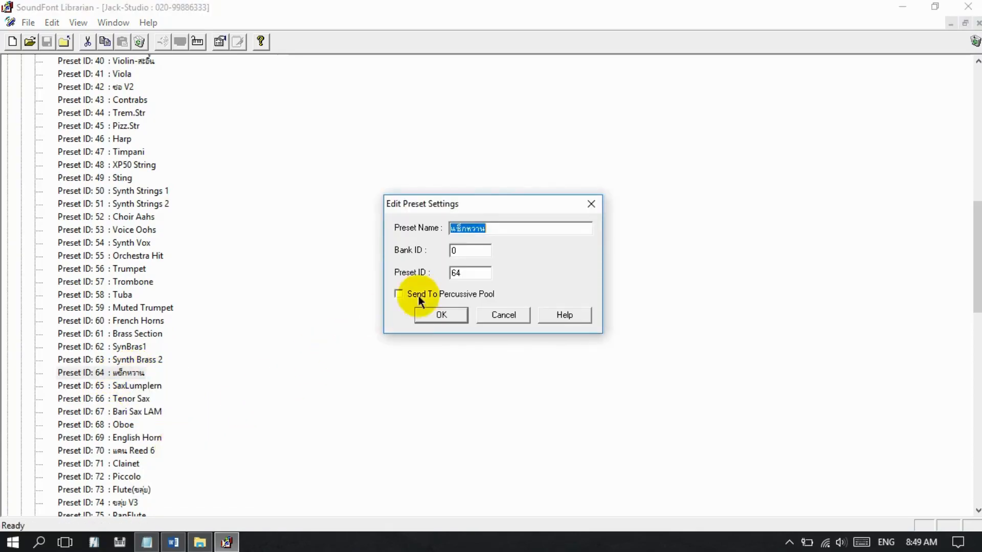
double_click(452, 250)
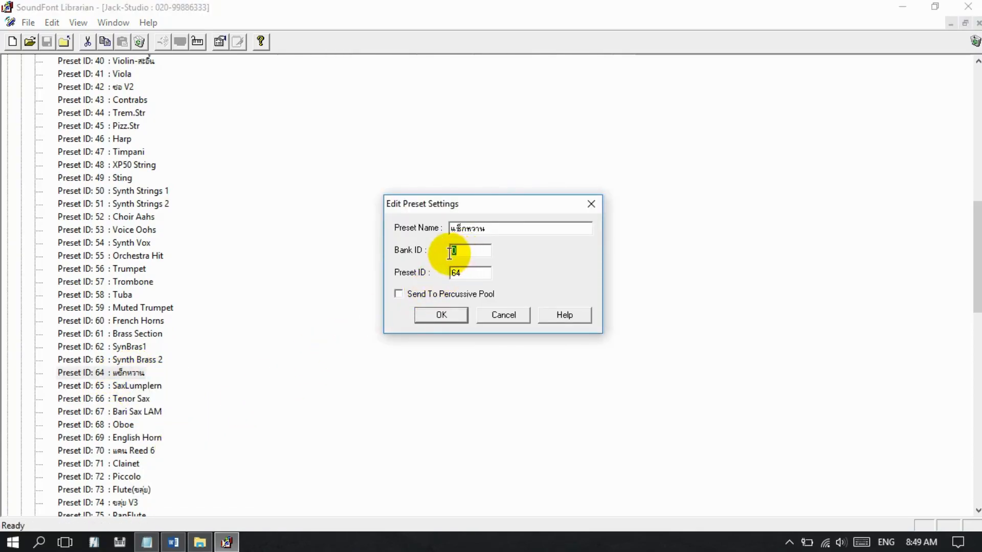
double_click(466, 273)
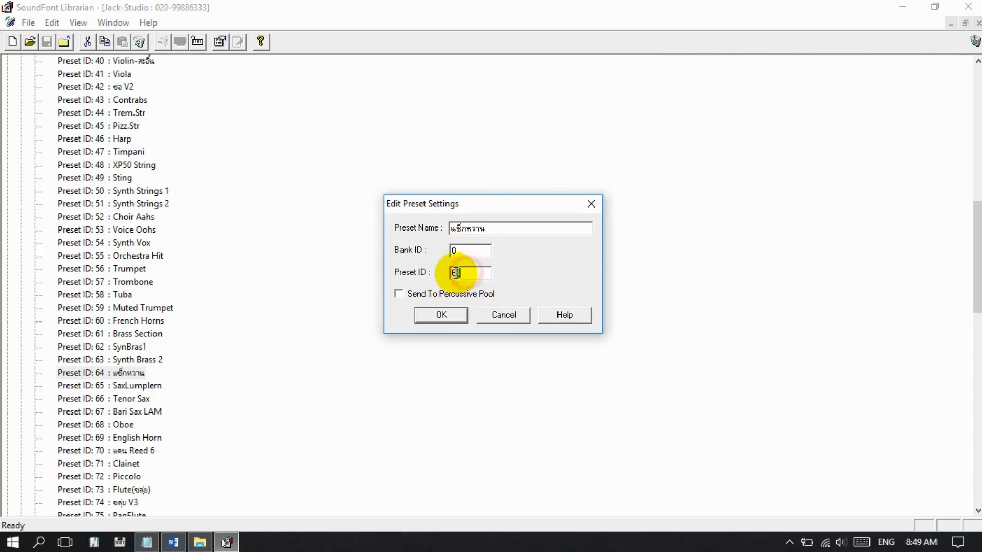
click(500, 322)
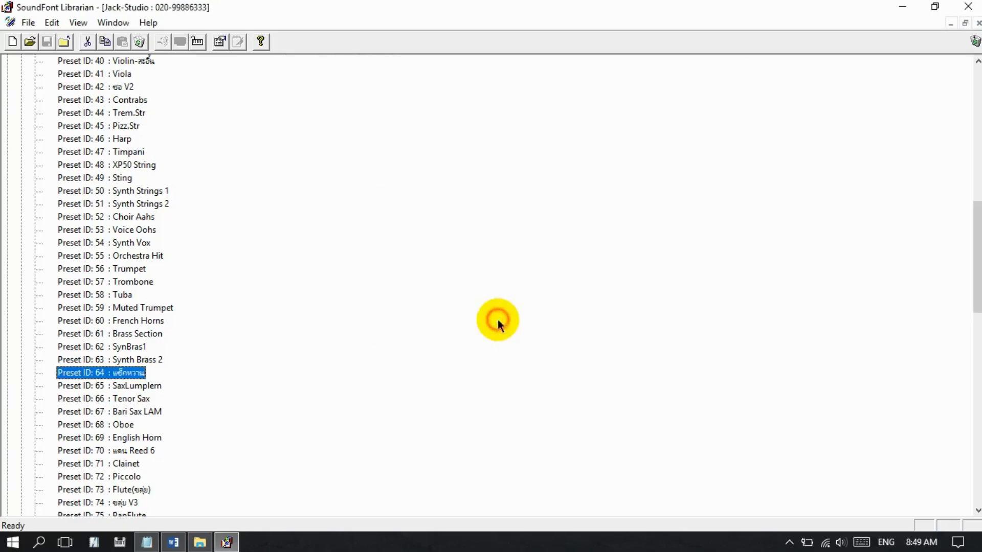
Return to Notepad and begin the line below the moving heading with "ຂ້າພະເຈົ້າຈະຍ້າຍຈາກຫ້ອງ 1".
click(902, 7)
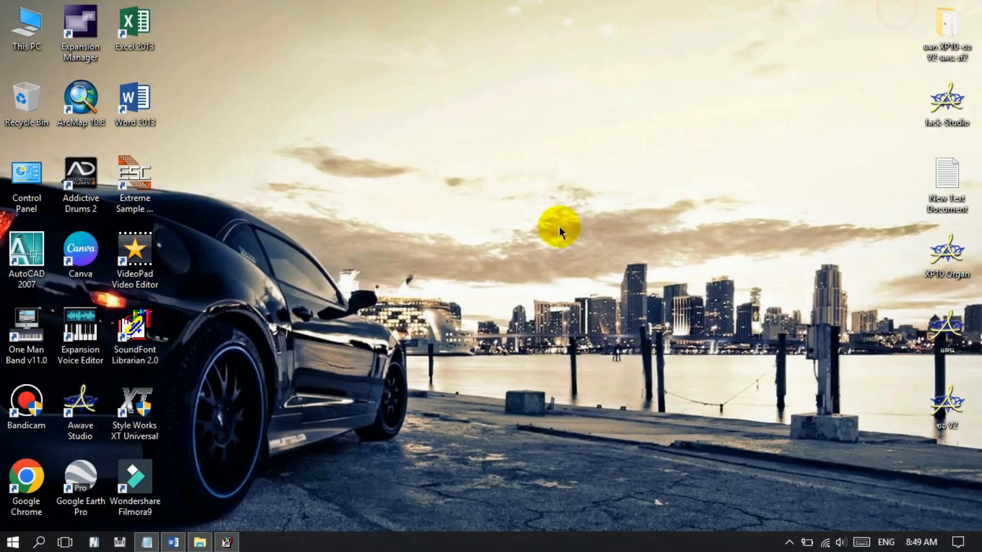
click(147, 542)
text(0)
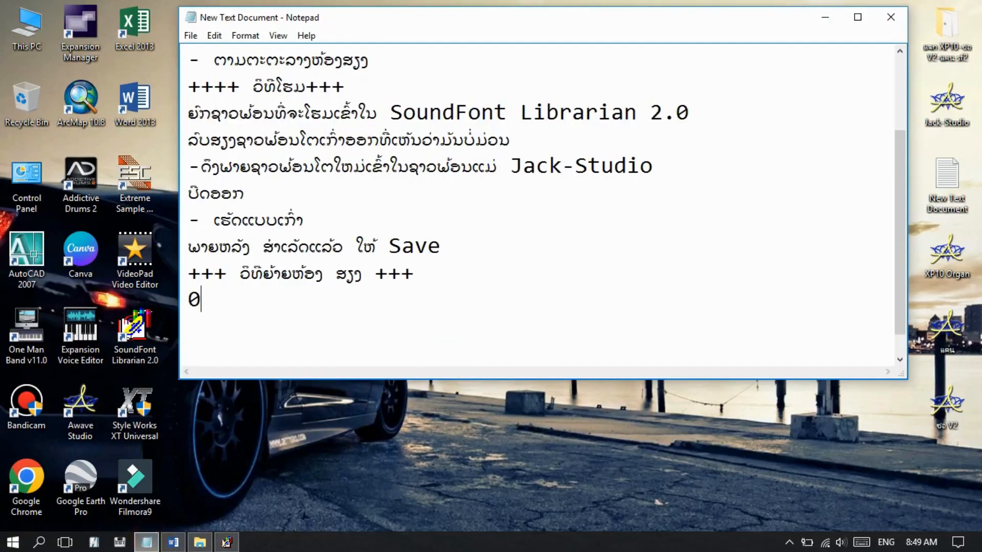
key(BackSpace)
key(alt+shift)
key(alt+shift)
text(ຂ້າພະເ)
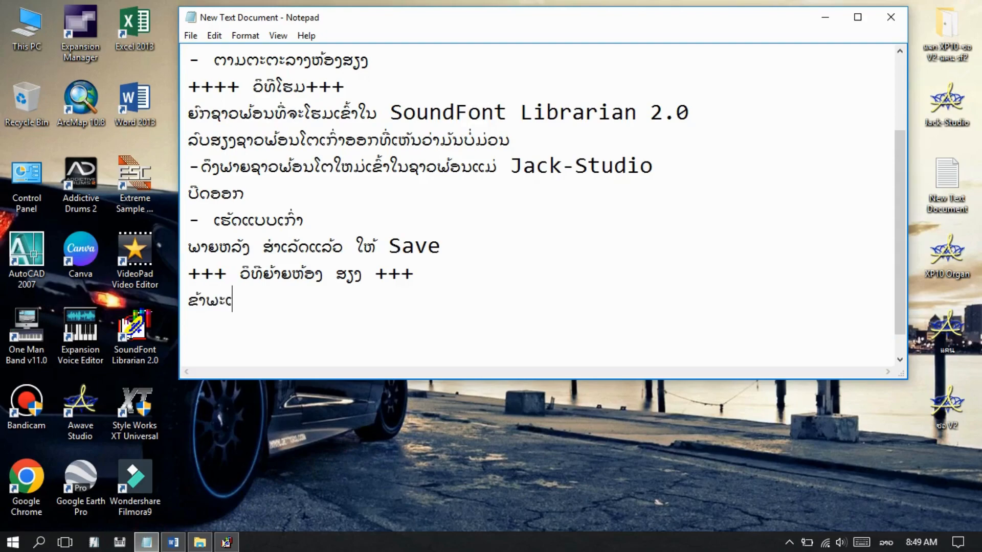
text(ຈົ້າຈະຍ້)
text(າຍຈາກ)
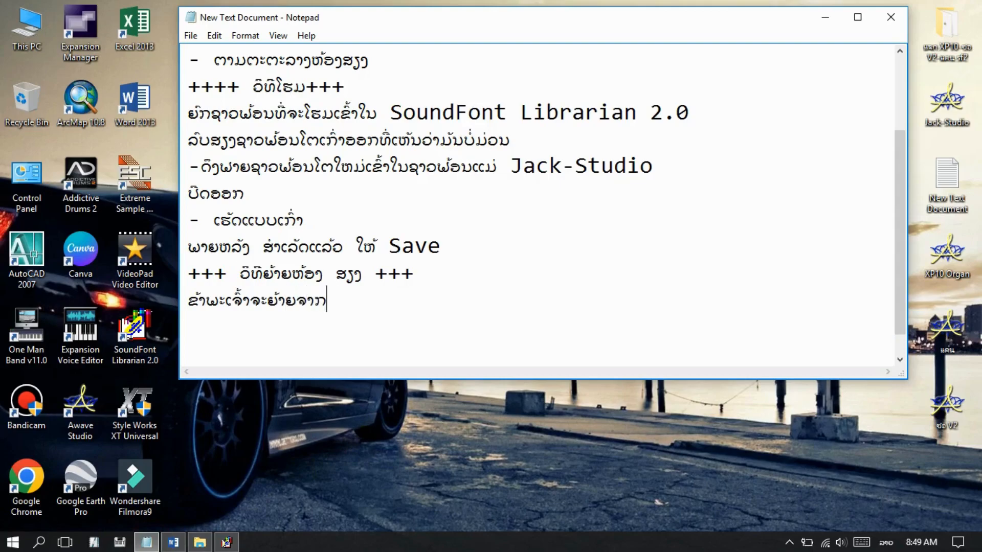
text(ຫ້ອງ 1)
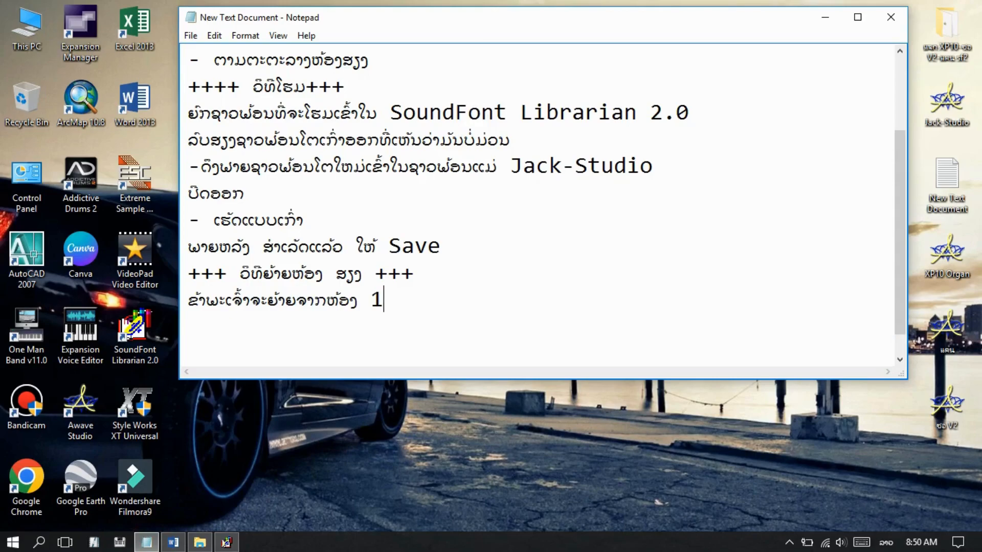
Complete the line with "ໄປເປັນຫ້ອງ 0" and start an empty line below it.
text( ເ)
key(BackSpace)
text(ໄປເປັນຫ້ອງ)
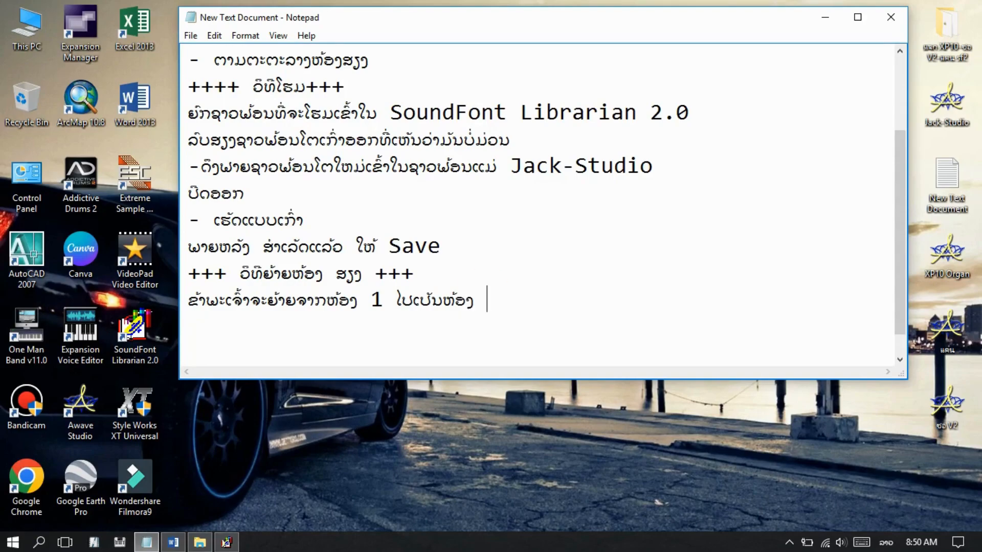
key(BackSpace)
key(alt+shift)
text(0)
key(Return)
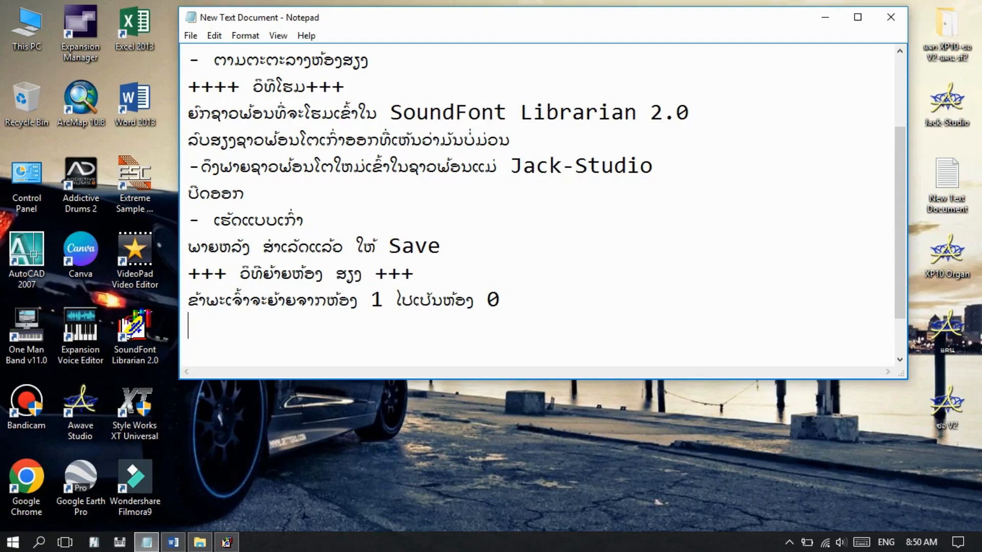
Begin the new note line with "ສຽງ ດົນຕີໃຫ້ຈື່ໄວ້ວ່າ".
text(1)
key(BackSpace)
key(alt+shift)
text(ศ)
key(BackSpace)
key(alt+shift)
text(ຂ)
key(BackSpace)
text(ສຽງ ດົນ)
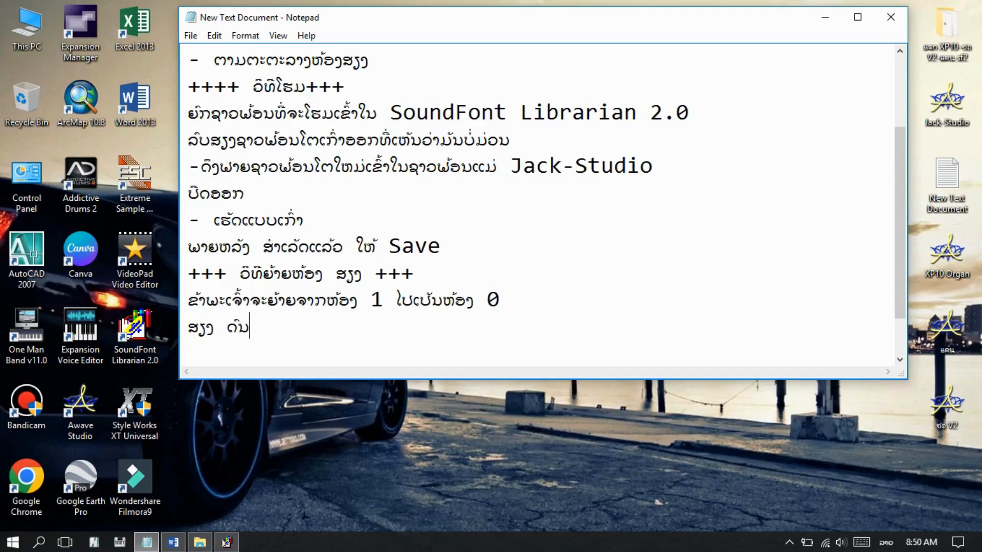
text(ຕີໃຫ້ຈື່ໄວ້ວ່າ)
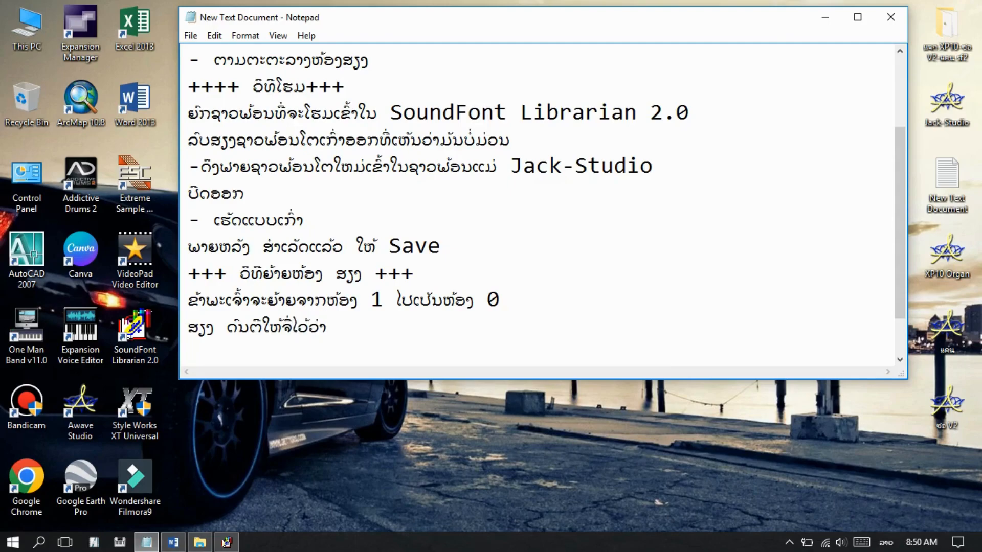
Continue the note line with "ມັນຈະດັງ ແຕ່ຫ້ອງ 0".
text(ມັນ)
text(ຈະ)
text(ດ້)
text(ງ )
text(ແຕ)
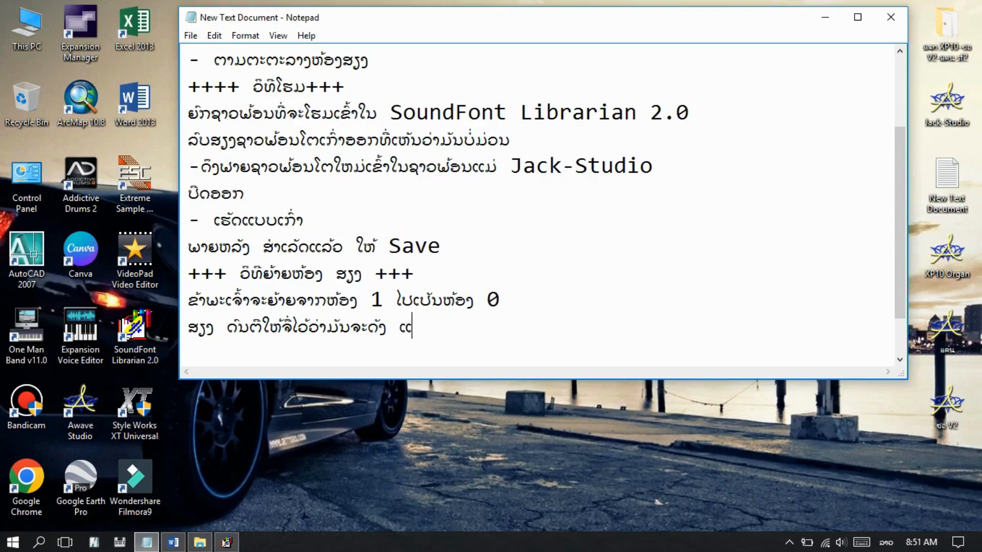
text(່ຫ້ອງ)
key(alt+shift)
text(0)
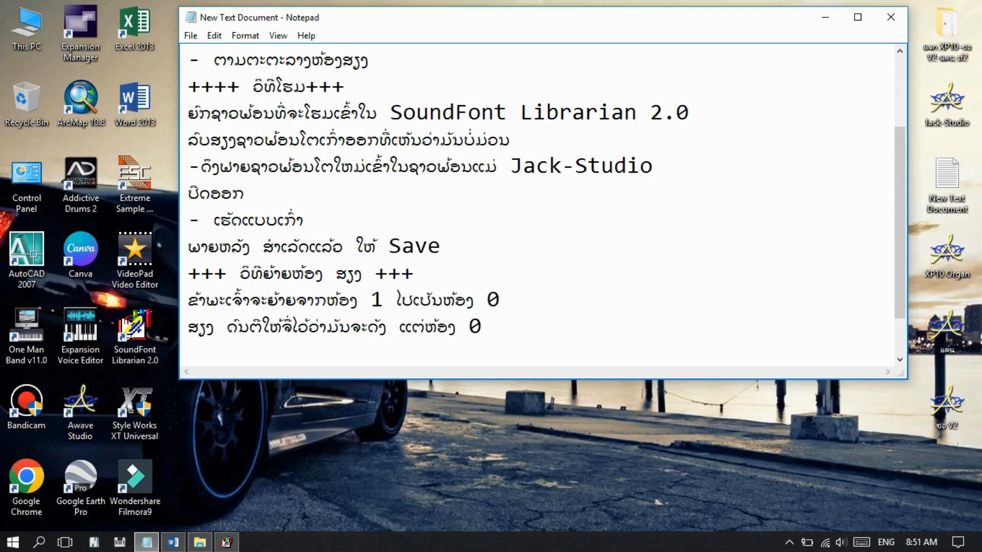
Finish the note line with "ເທົ່ານັ້ນ" and minimize Notepad.
key(alt+shift)
key(alt+shift)
text(ເທົ່ານັ້ນ)
click(200, 328)
drag(200, 327, 557, 329)
click(572, 330)
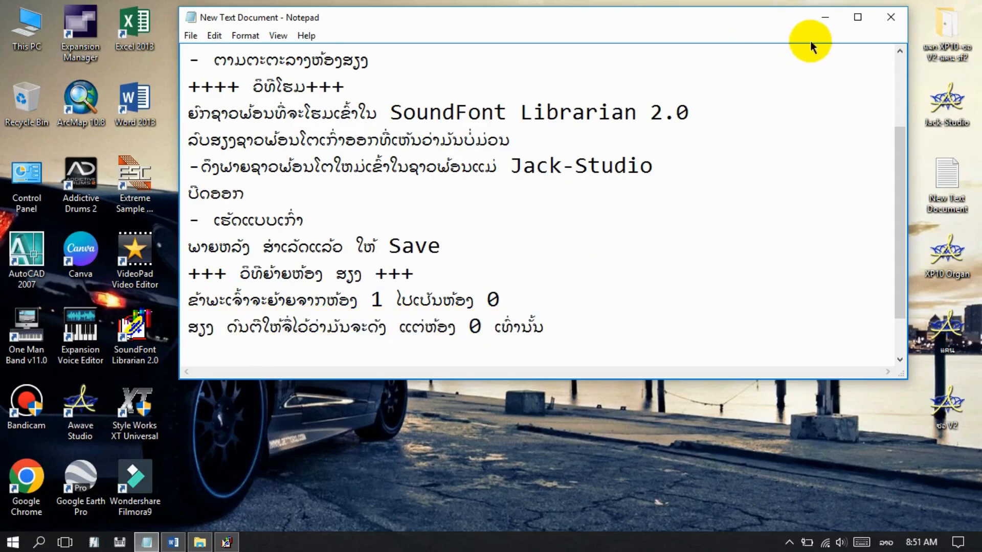
click(821, 20)
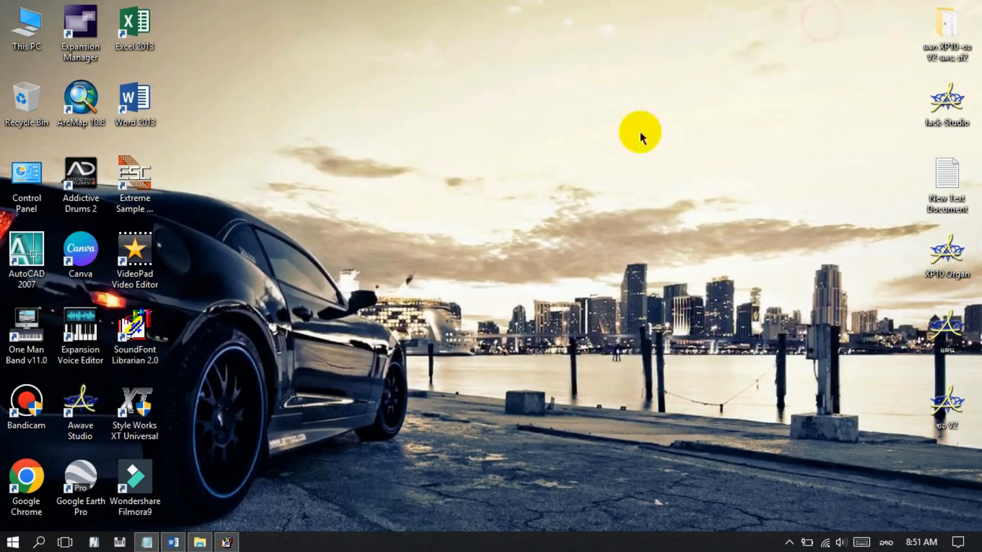
Check the bank 0 presets in SoundFont Librarian and add the line "ທ່າການລົບຫລືຍ້າຍຫ້ອງ" at the end of the Notepad notes.
click(227, 542)
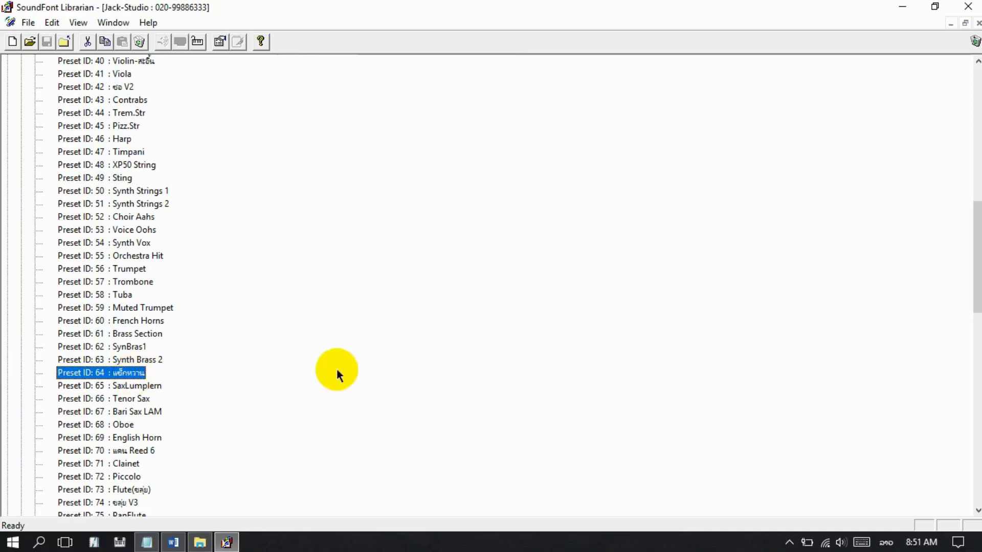
scroll(342, 369, down, 3)
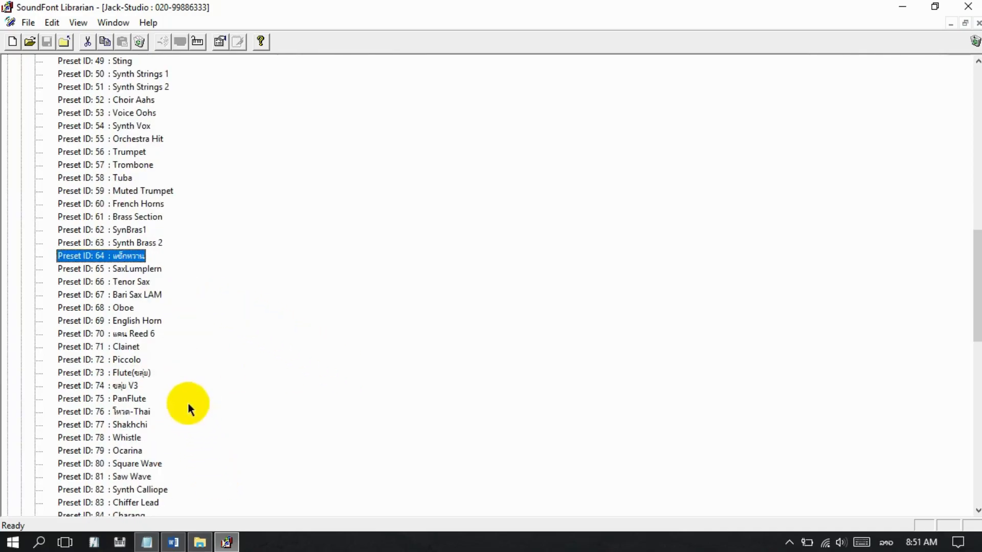
click(146, 540)
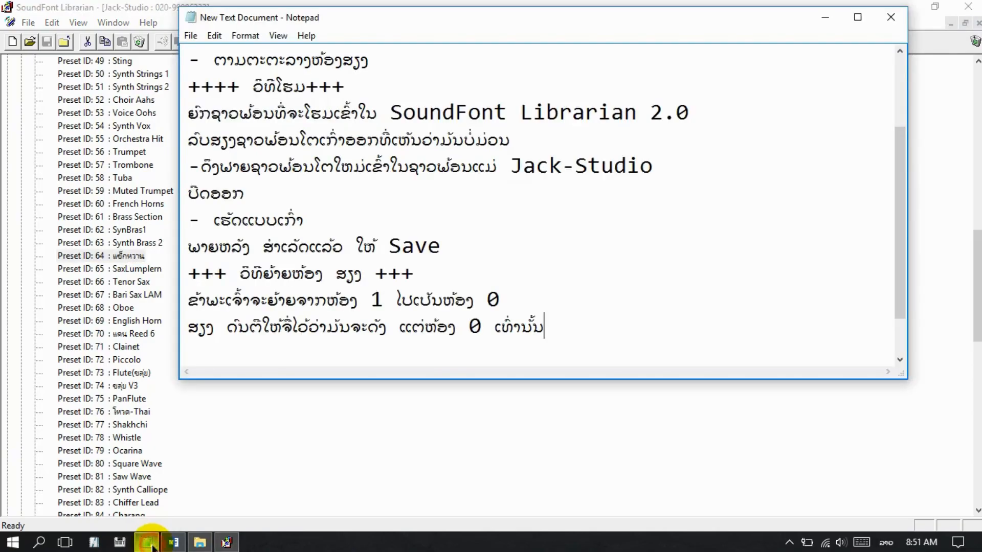
click(553, 332)
key(Return)
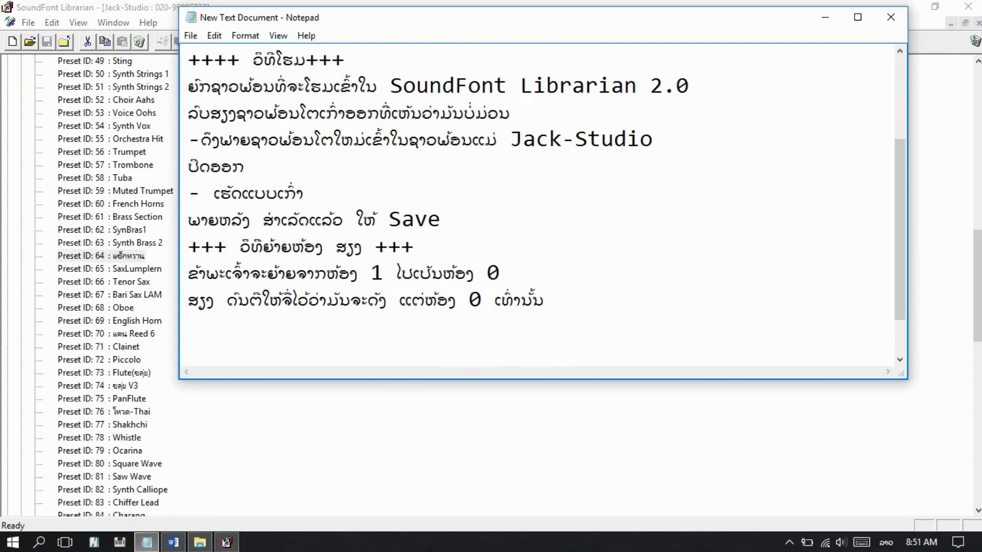
text(ທ່າການລົບຫ)
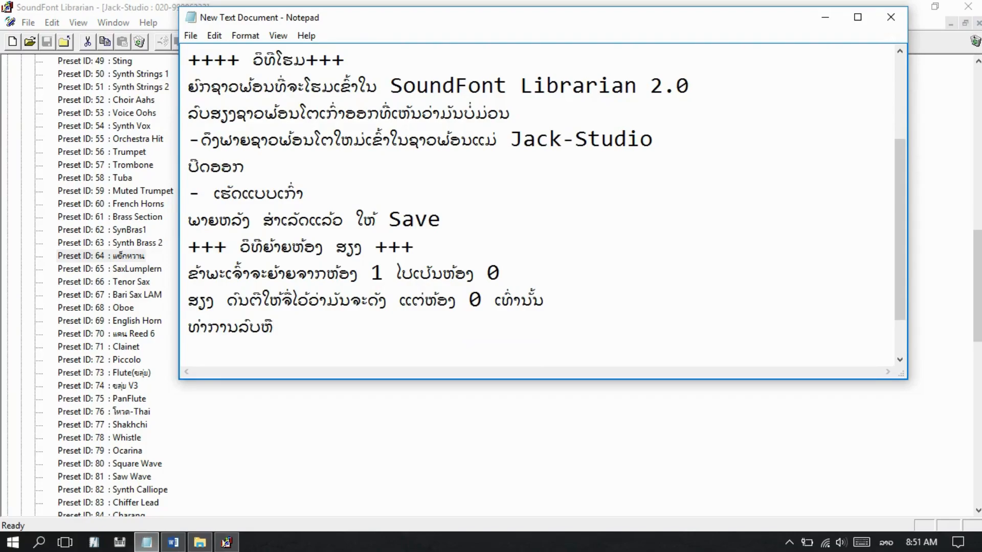
key(BackSpace)
text(ລ)
text(ີ)
text(ຍ້າ)
text(ຍຫ້)
text(ອງ)
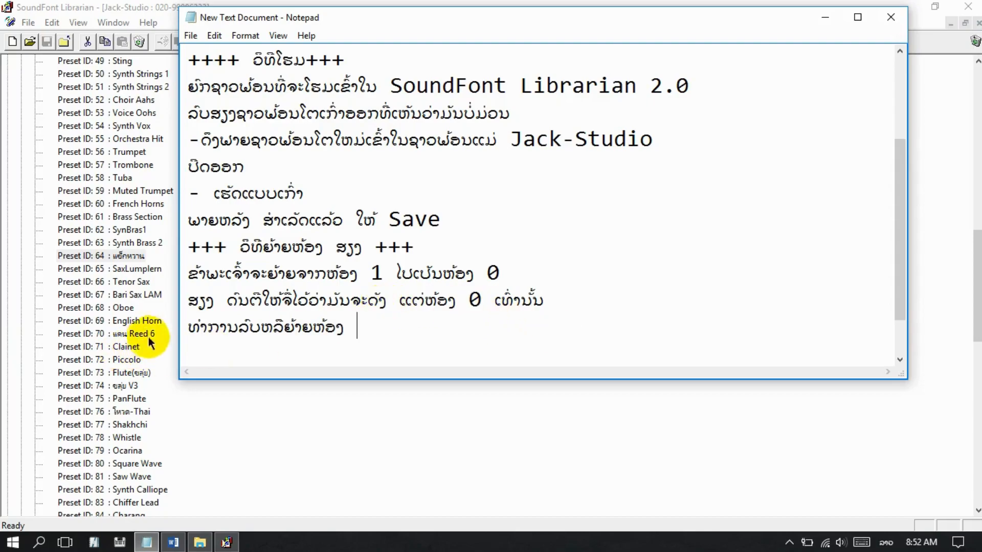
Prefix each of the last three note lines with "-" and minimize Notepad.
click(187, 326)
text(-)
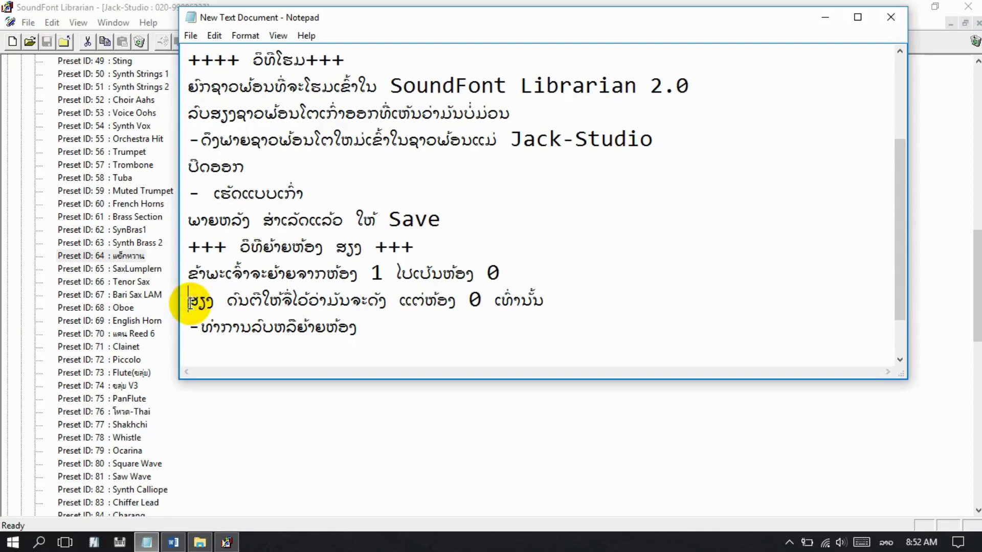
text(-)
click(193, 273)
text(-)
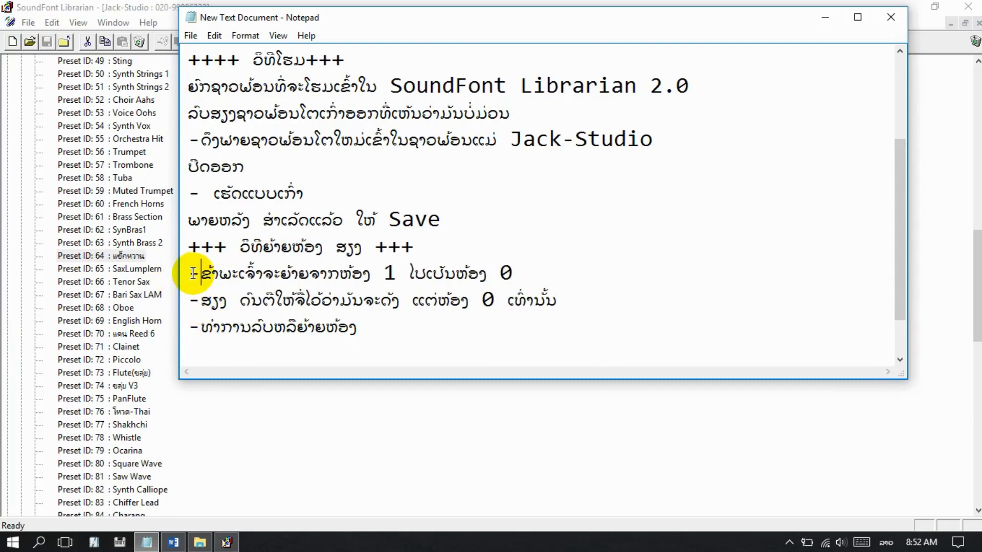
drag(369, 327, 200, 329)
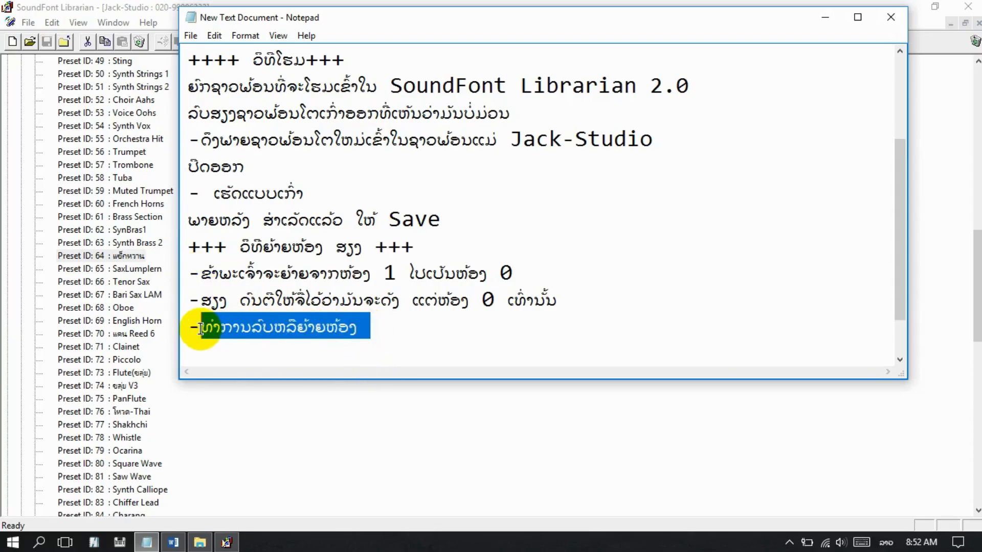
click(392, 326)
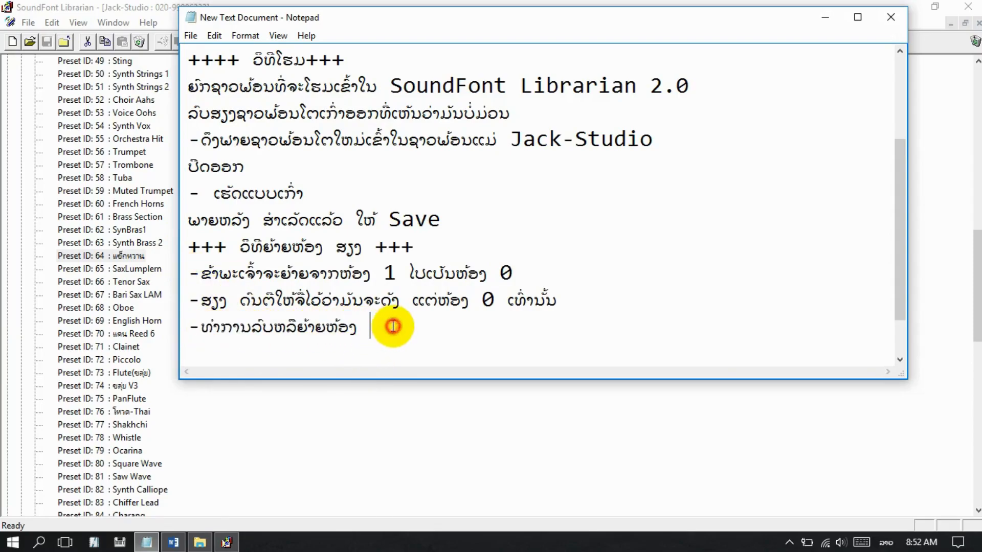
click(821, 20)
Enter 3 as the Bank ID in the preset settings of bank 0 preset 64, แซ็กหวาน.
right_click(117, 263)
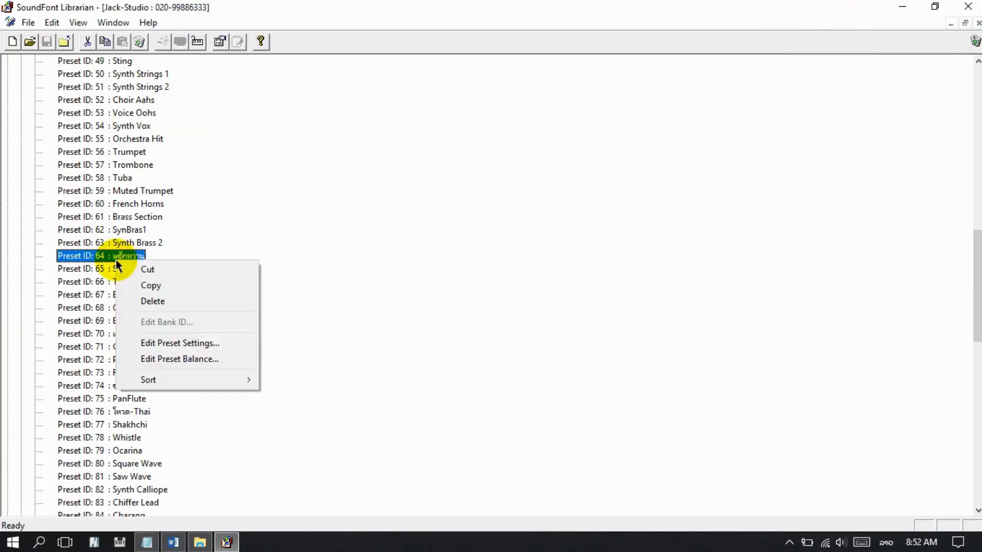
click(170, 345)
drag(472, 251, 446, 255)
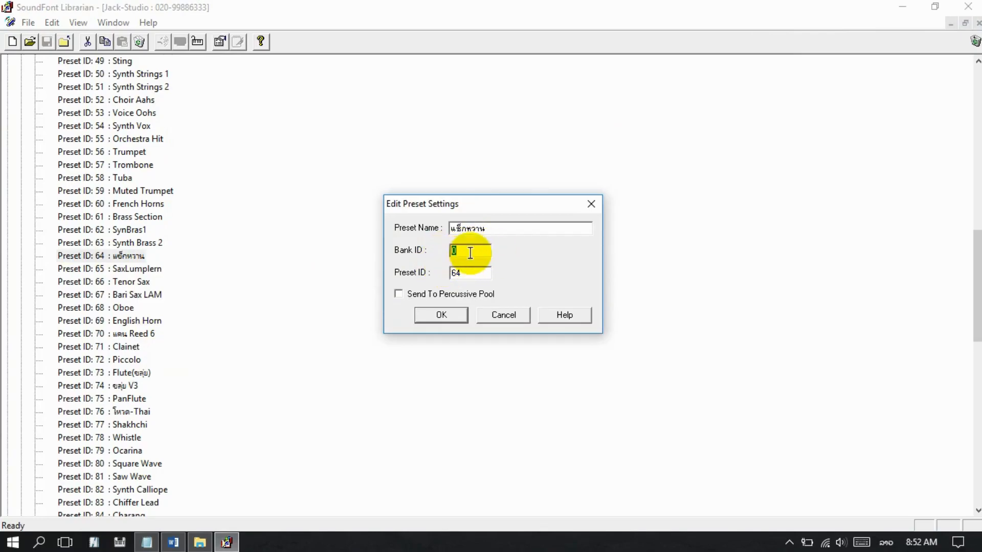
key(BackSpace)
key(alt+shift)
text(3)
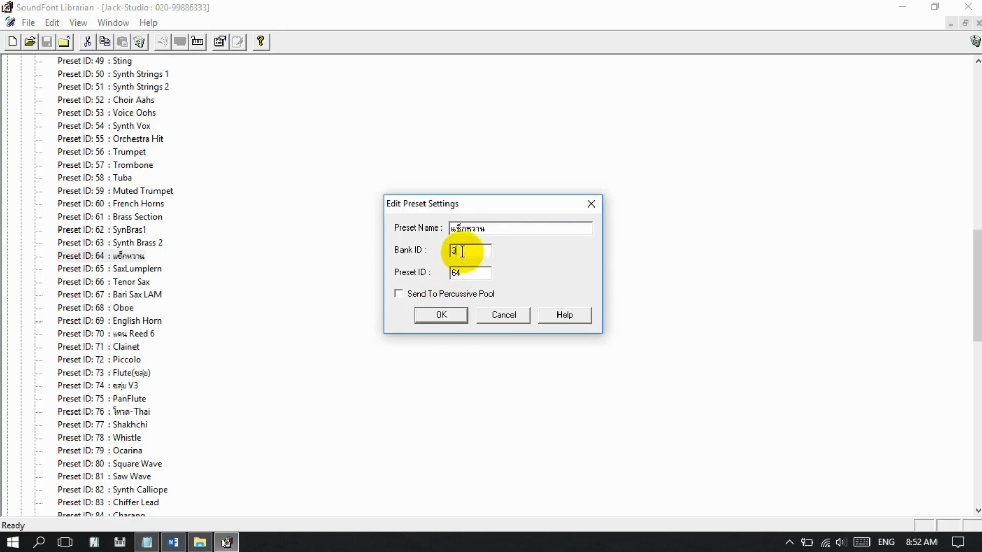
Switch to Notepad and continue the last note line with "ຍ້າຍໄປຫ້ອງ".
click(147, 543)
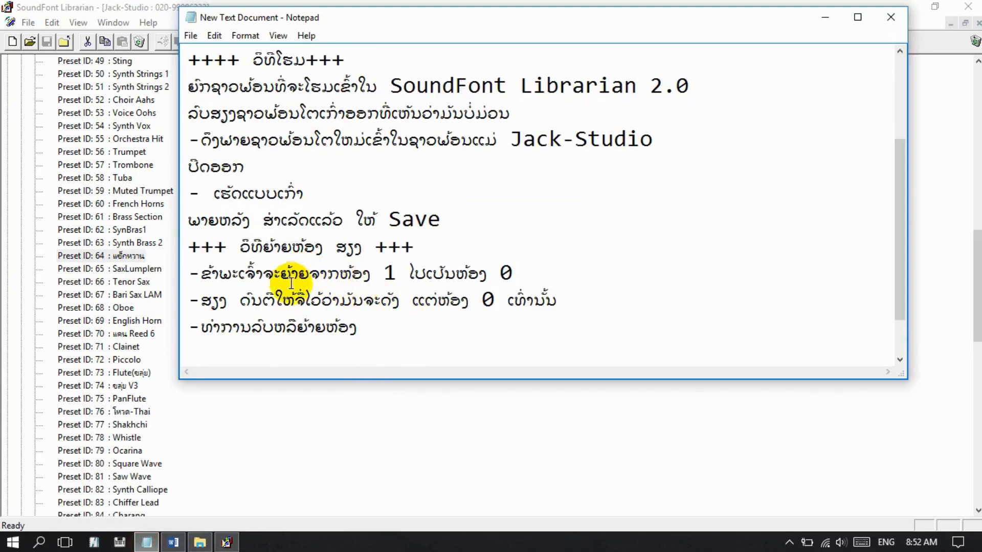
text(p)
key(BackSpace)
key(alt+shift)
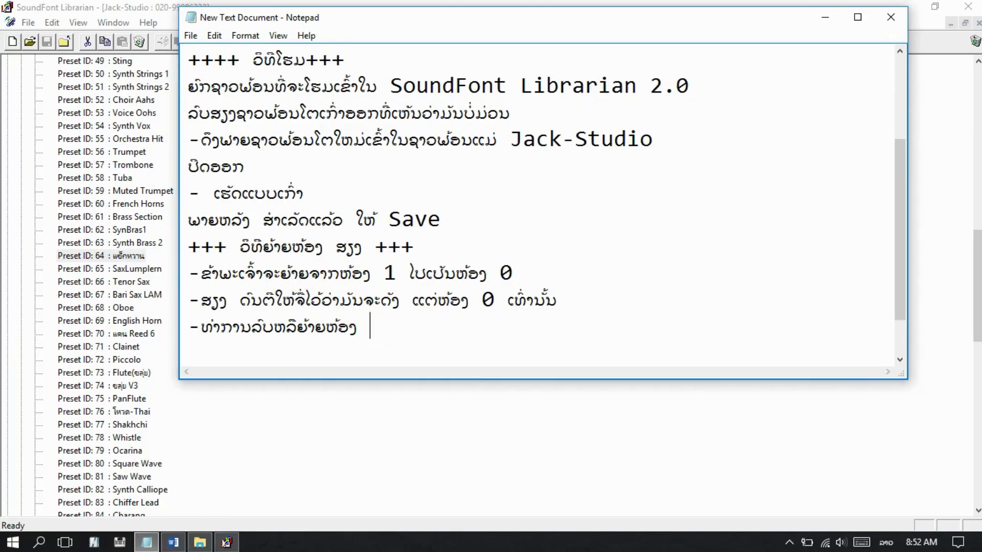
text(ຍ້າຍໄປ)
text(ຫ້ອ)
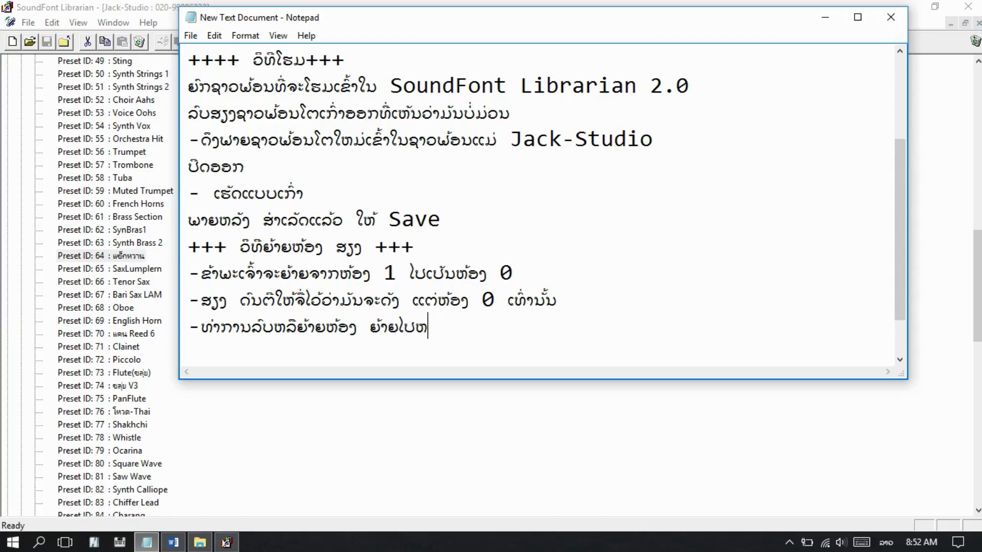
text(ງ)
End the last note line with the number 3 and minimize Notepad.
key(alt+shift)
key(alt+shift)
text(-)
key(BackSpace)
key(alt+shift)
text(ໂ)
key(BackSpace)
key(alt+shift)
text(3)
drag(472, 326, 461, 326)
key(BackSpace)
click(500, 329)
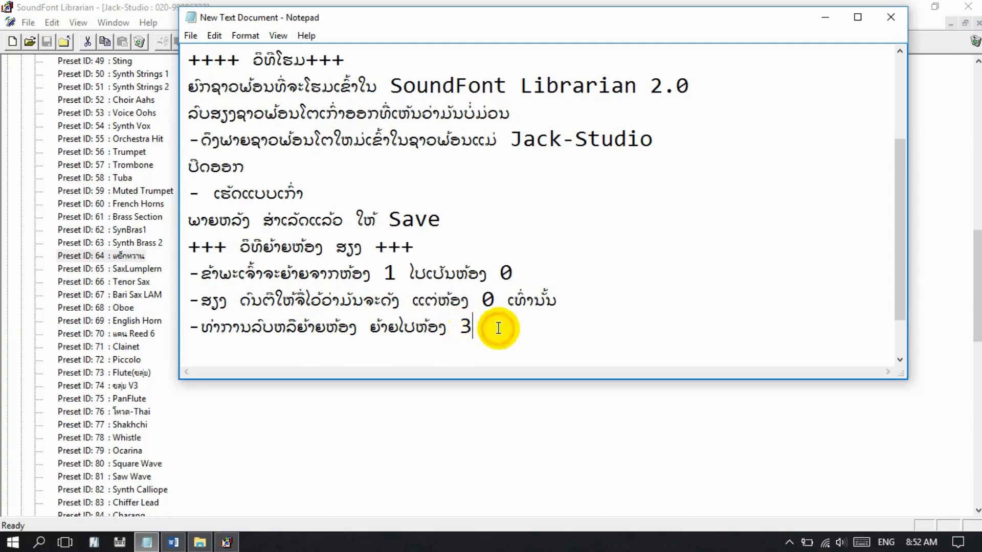
click(825, 17)
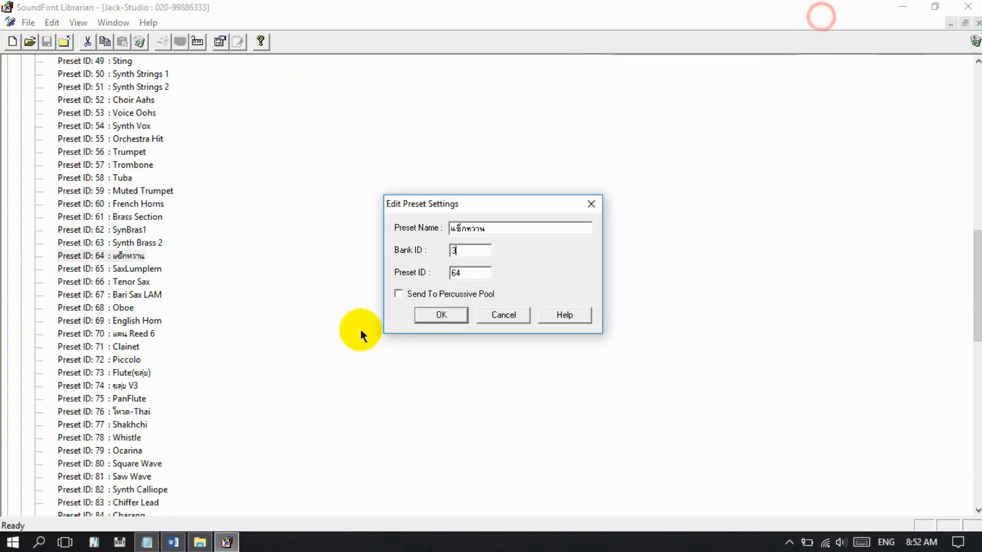
Apply the bank change to preset 64 แซ็กหวาน and select the moved preset under Bank 3.
click(449, 320)
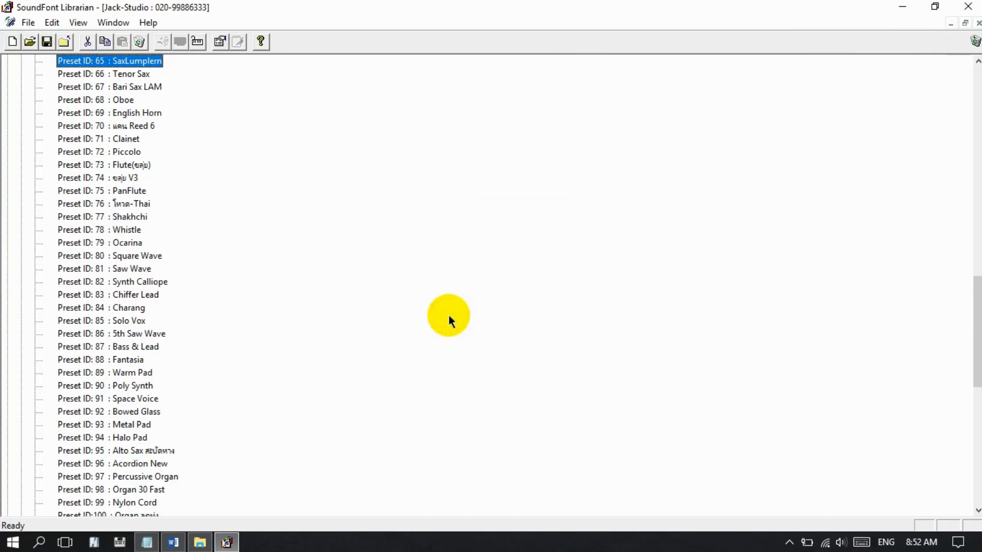
scroll(321, 320, down, 11)
scroll(321, 320, down, 2)
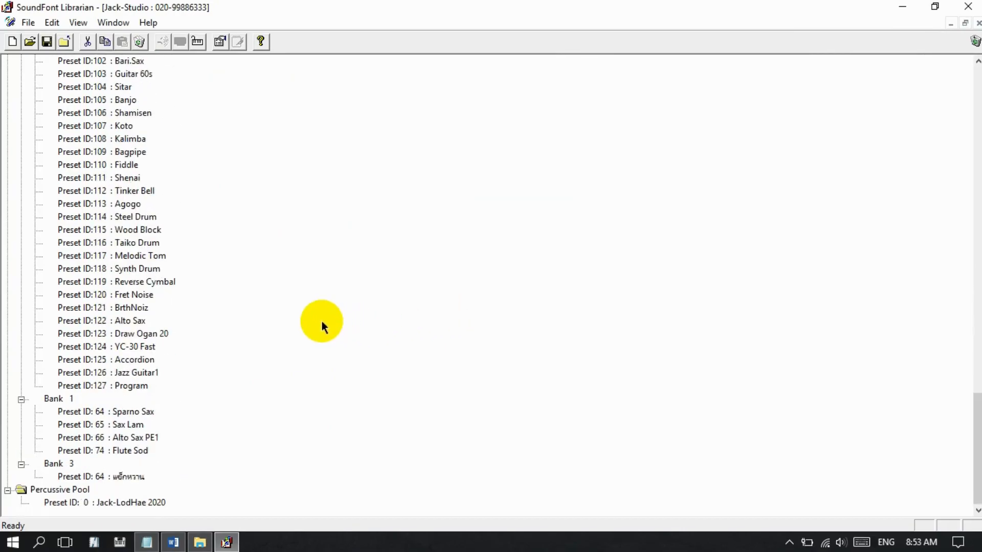
click(117, 482)
scroll(315, 379, up, 1)
scroll(315, 379, down, 1)
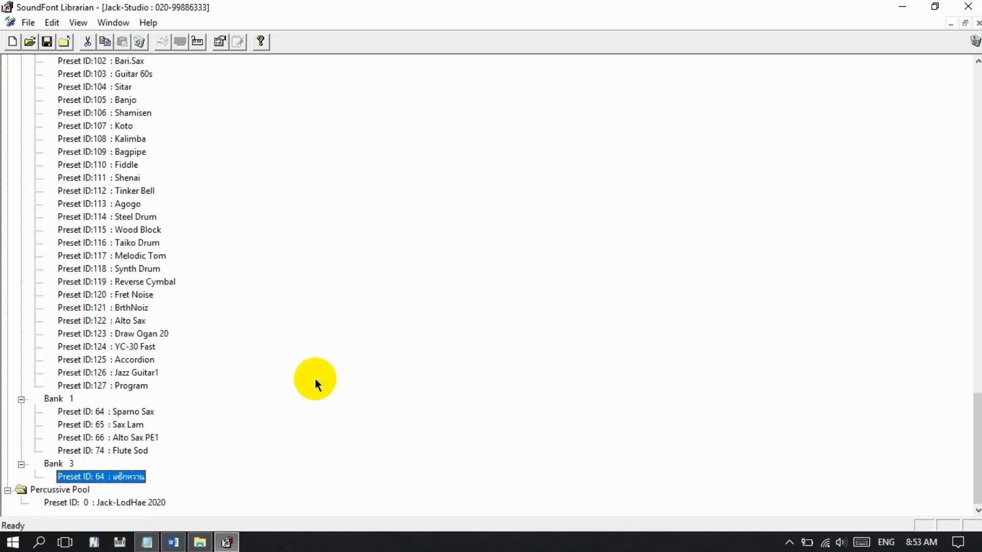
Open the preset settings of Sparno Sax in Bank 1 and select its Bank ID value.
click(122, 411)
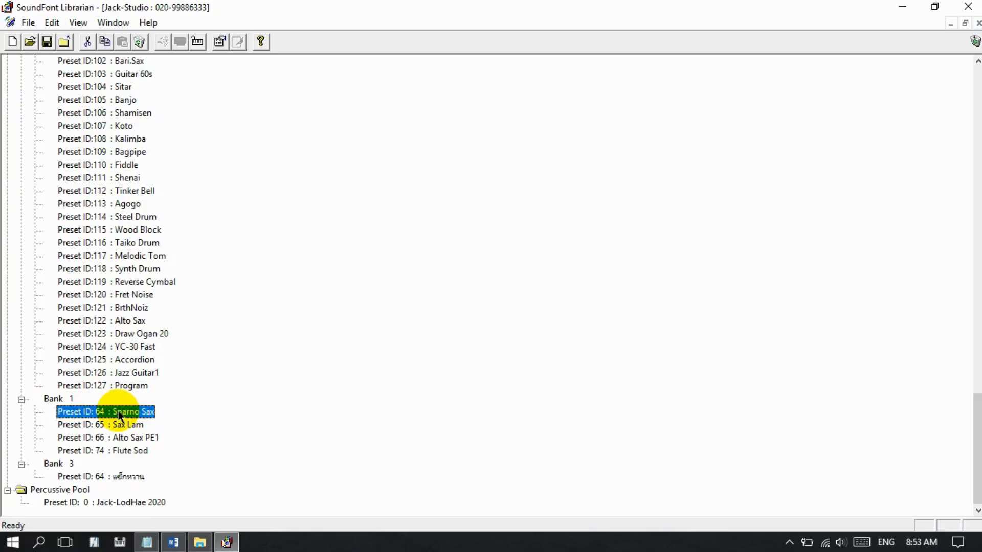
mouse_move(151, 544)
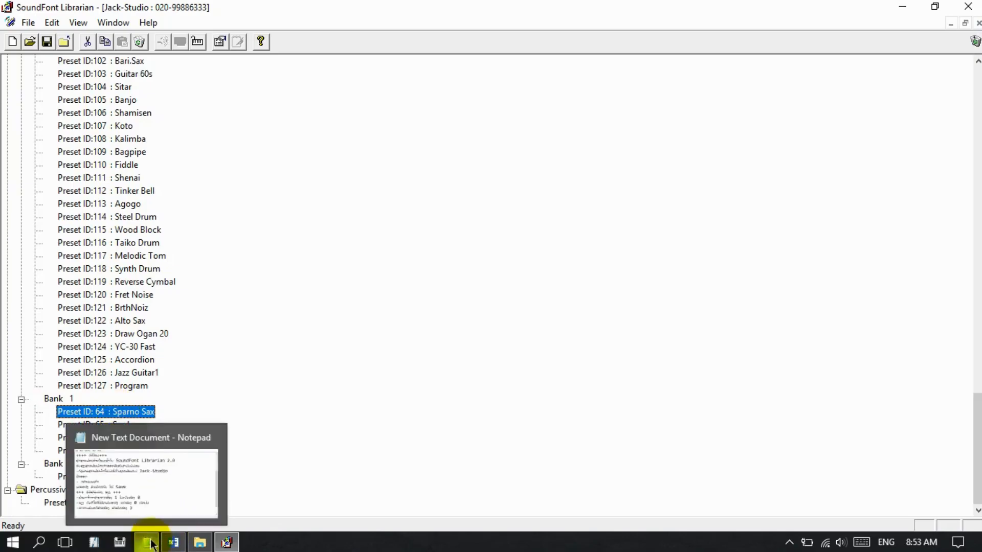
click(127, 419)
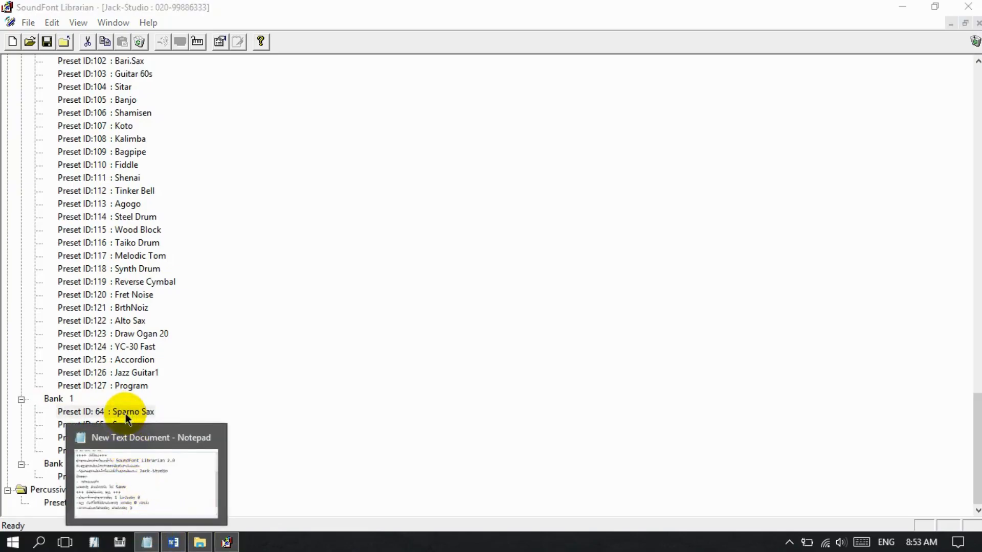
right_click(133, 414)
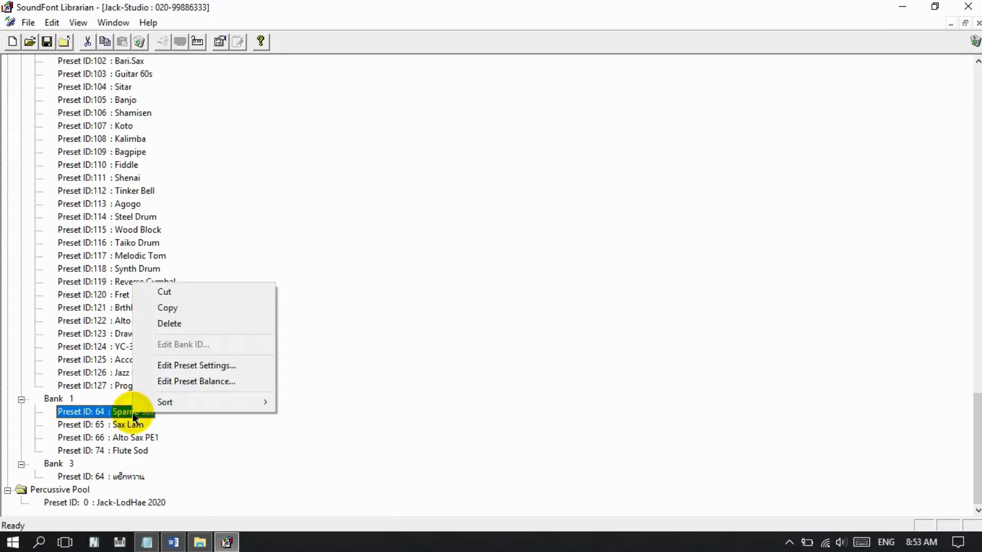
click(198, 366)
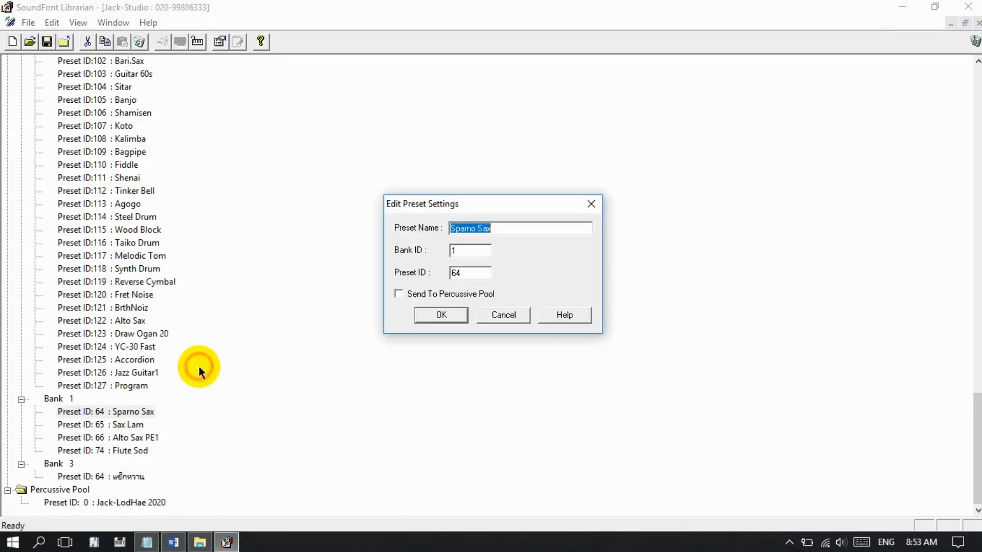
double_click(471, 250)
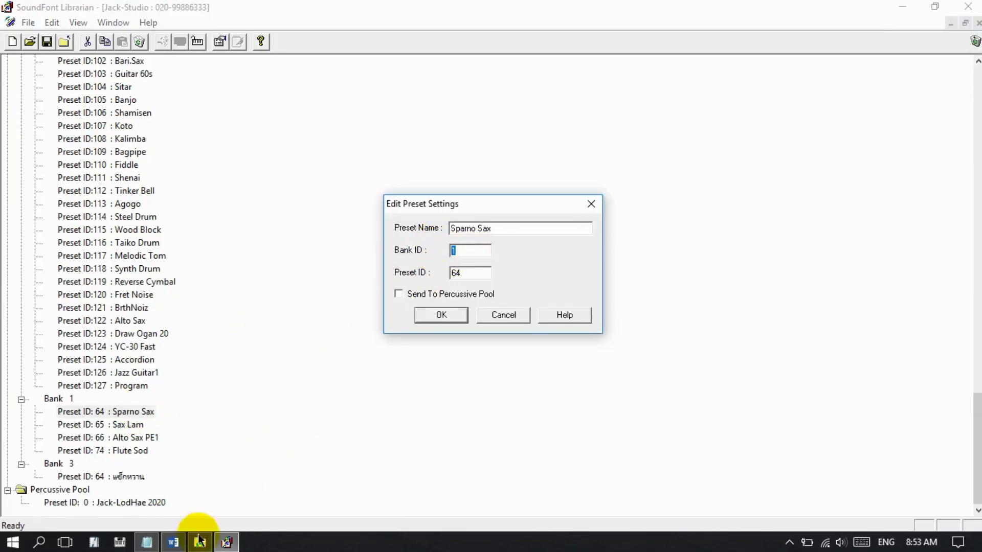
Add the note line "-ຍ້າຍໄປຫ້ອງ 0" below the last one in Notepad and minimize the window.
click(147, 542)
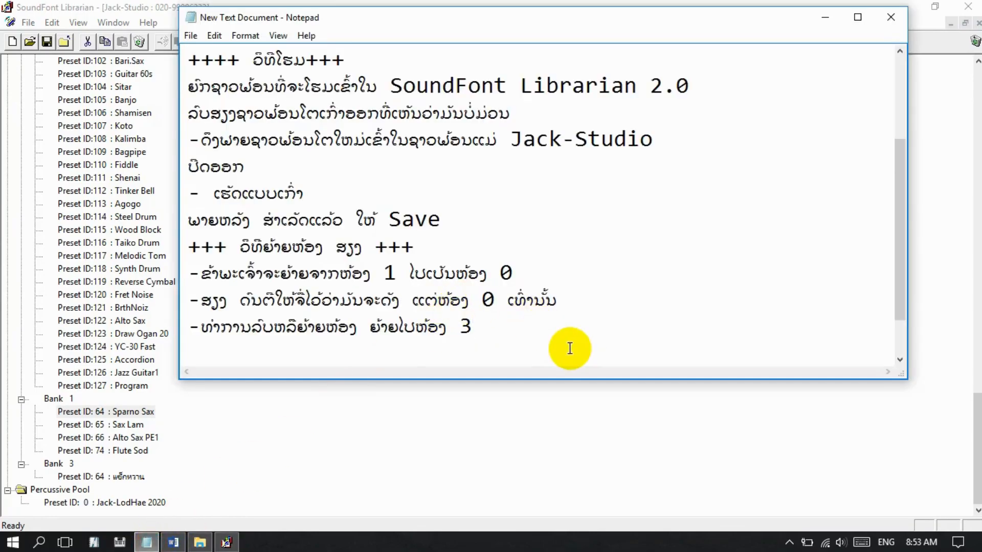
key(Return)
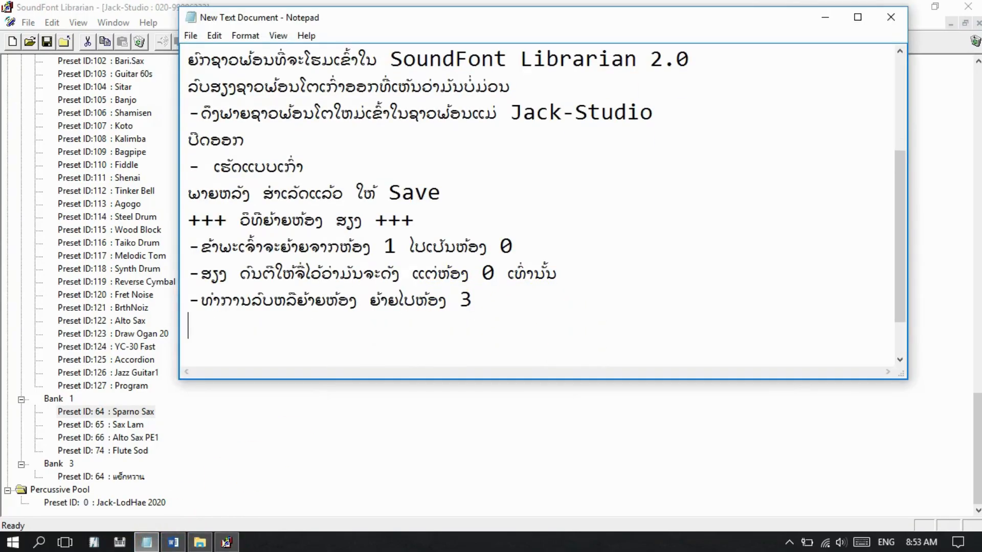
text({)
key(BackSpace)
key(alt+shift)
text(-ຍ້າຍໄປຫ້ອ)
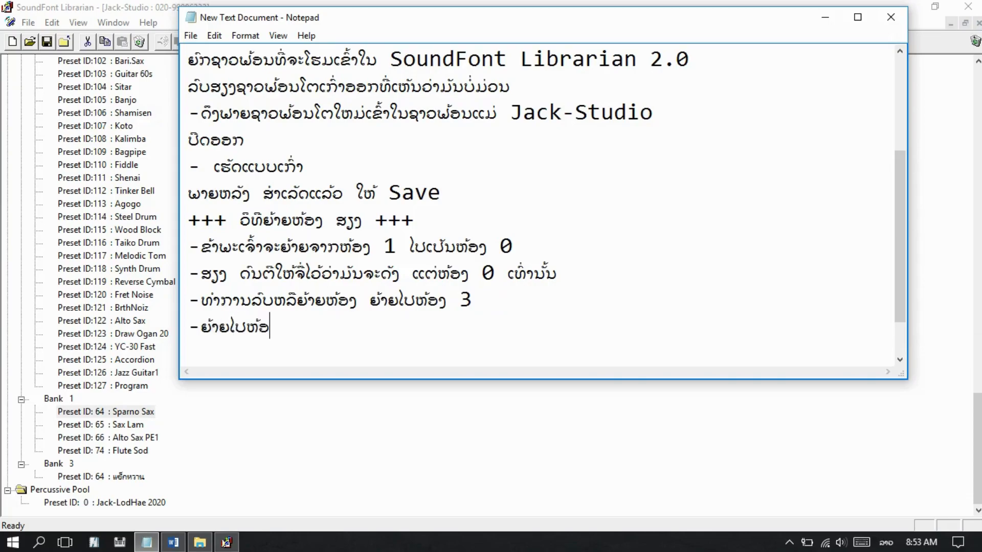
text(ງ)
key(alt+shift)
text(0)
click(823, 18)
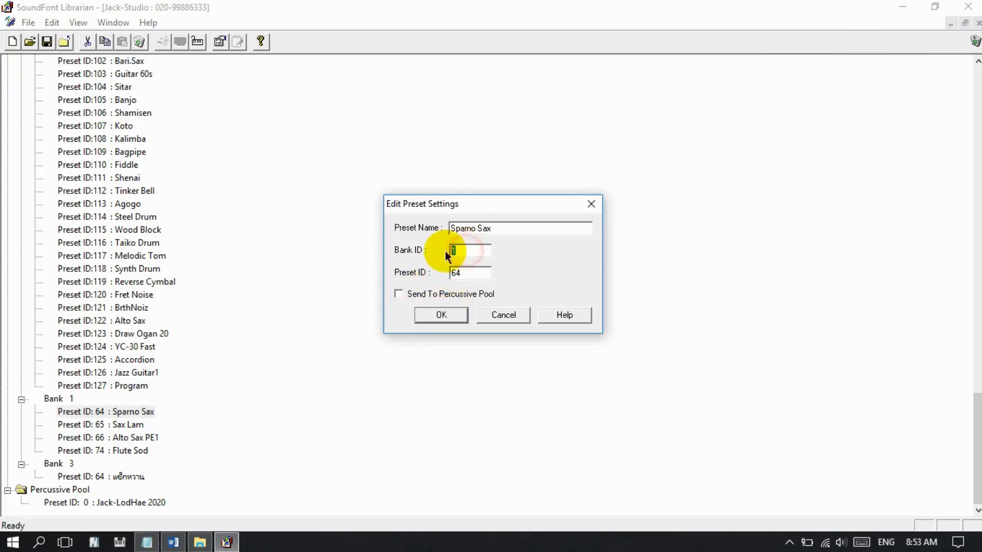
Set the Bank ID of Sparno Sax to 0 and look for the preset around ID 64 in bank 0.
text(0)
click(442, 315)
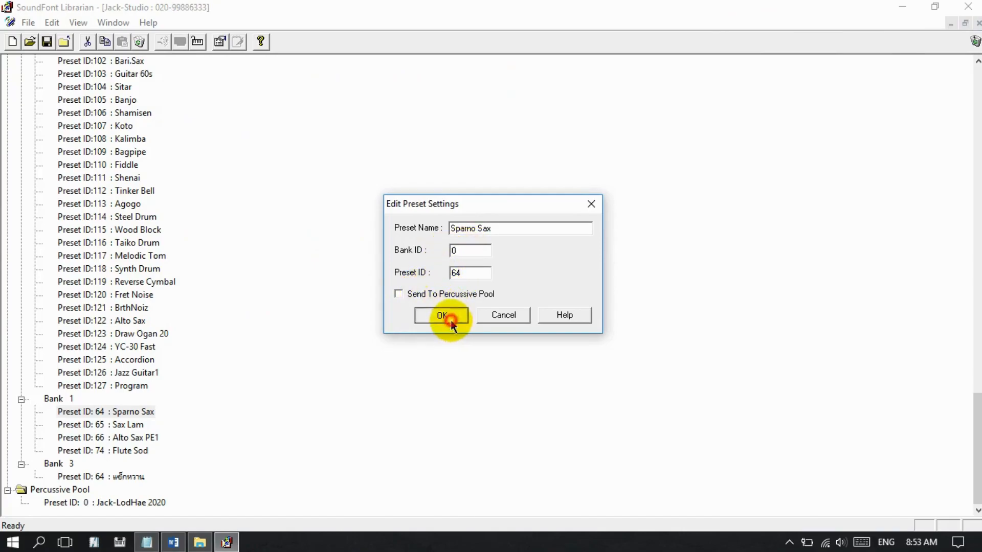
scroll(412, 312, up, 12)
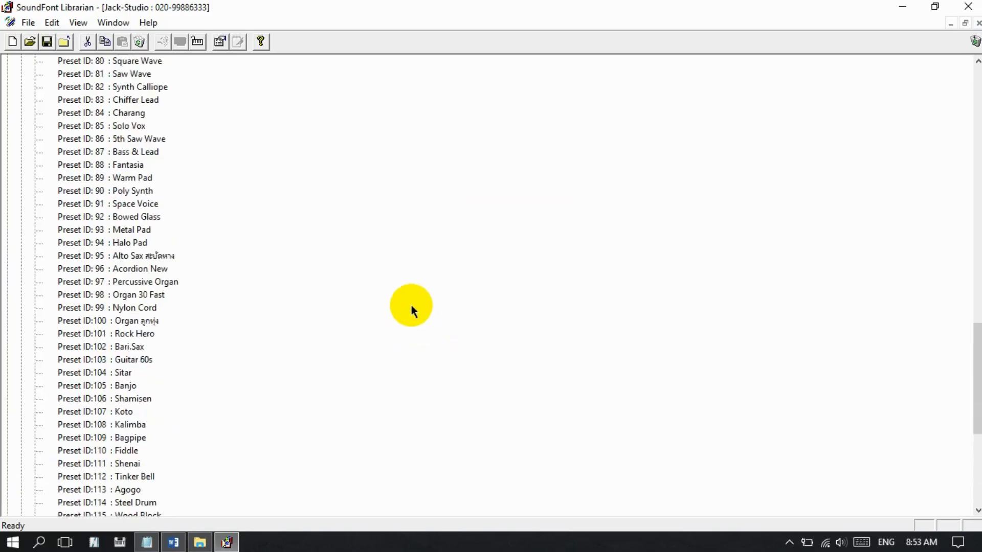
scroll(411, 305, up, 1)
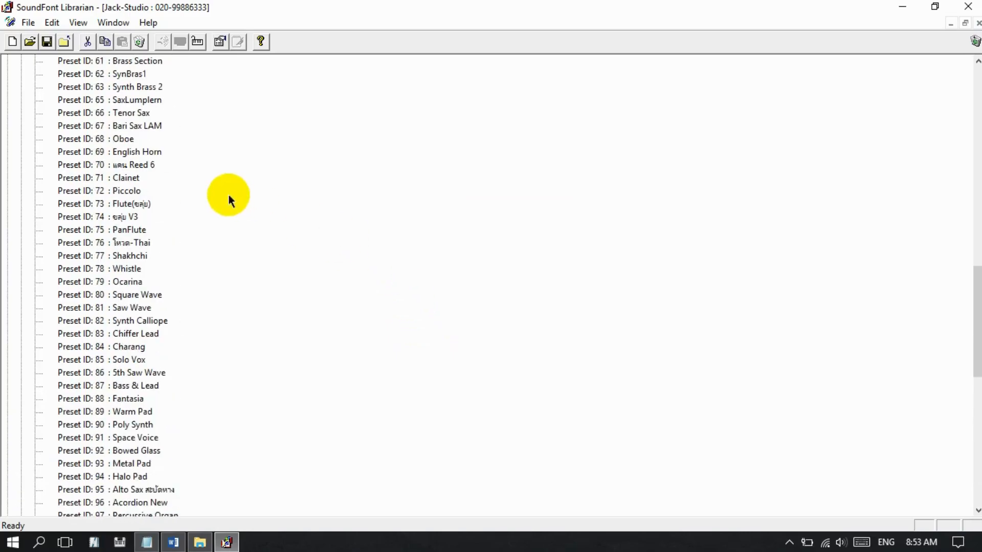
scroll(174, 136, up, 1)
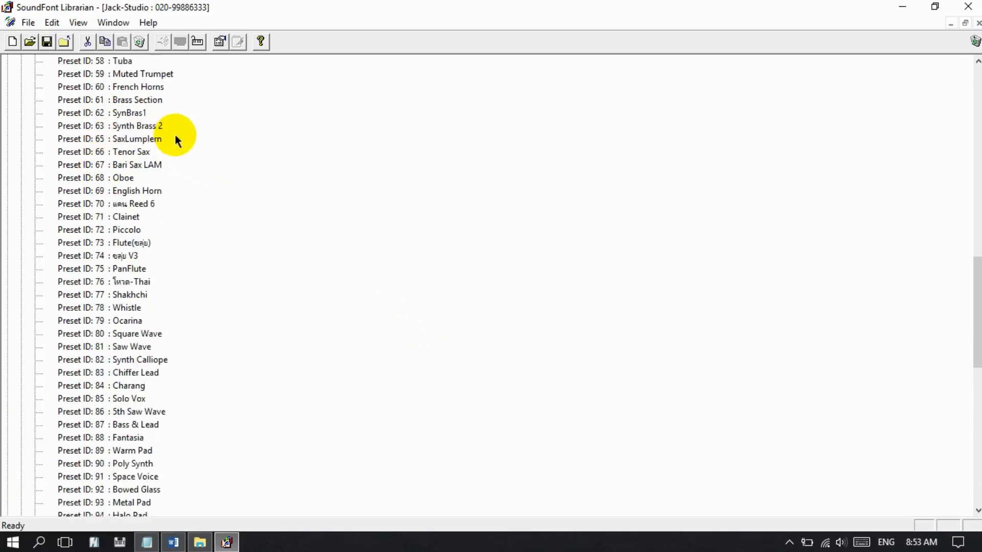
Find the moved preset Sparno Sax with ID 64 at the end of Bank 0 and select it.
scroll(175, 138, up, 2)
scroll(317, 250, down, 16)
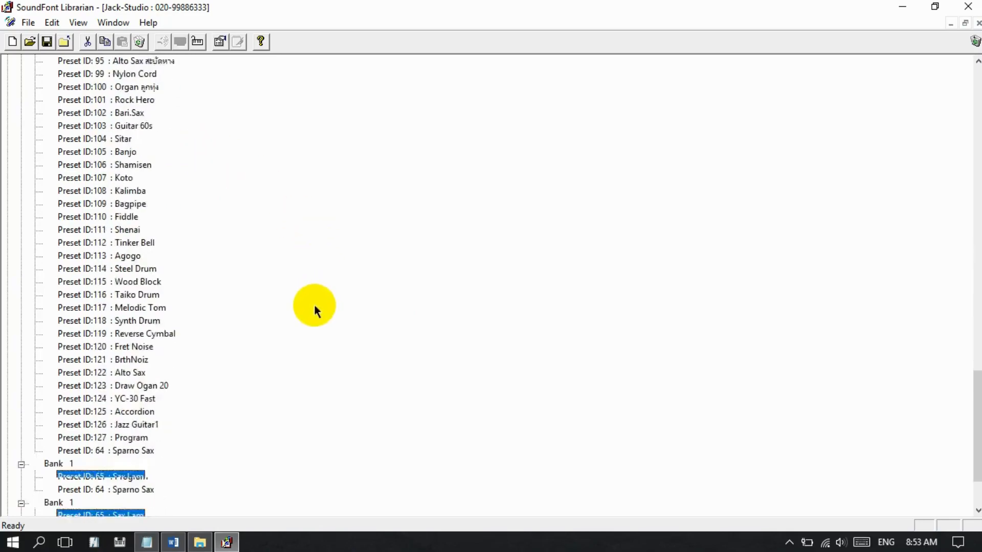
click(117, 411)
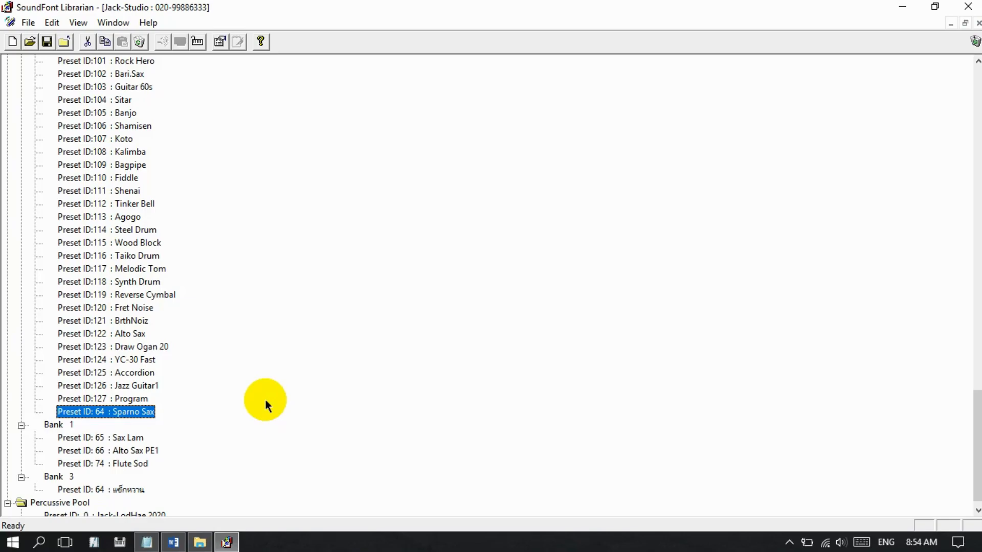
Add the note line "ແລ້ວແຕ່ຢາກໃຫ້ດັງ ຢູ່ຫ້ອງ ໃດ" below the last one in Notepad.
click(146, 541)
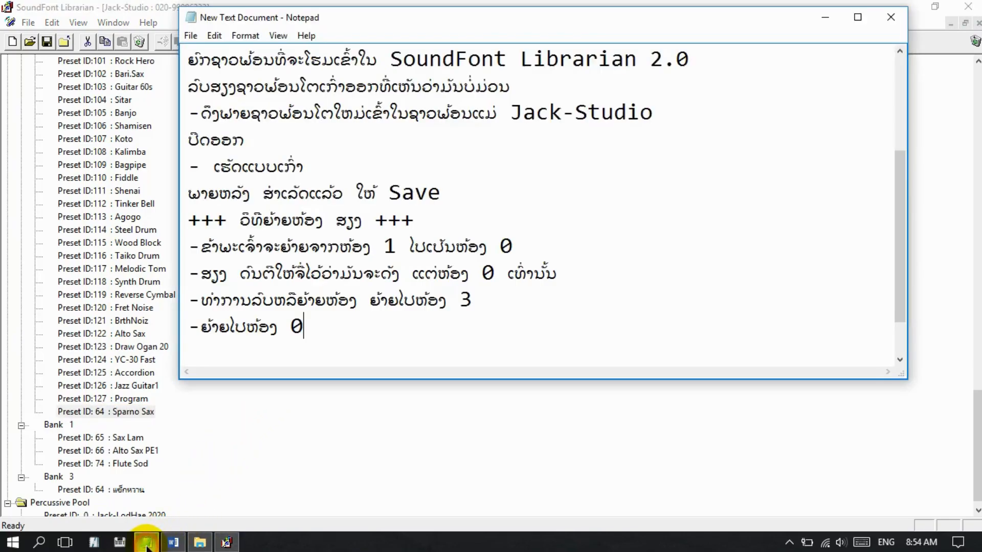
key(Return)
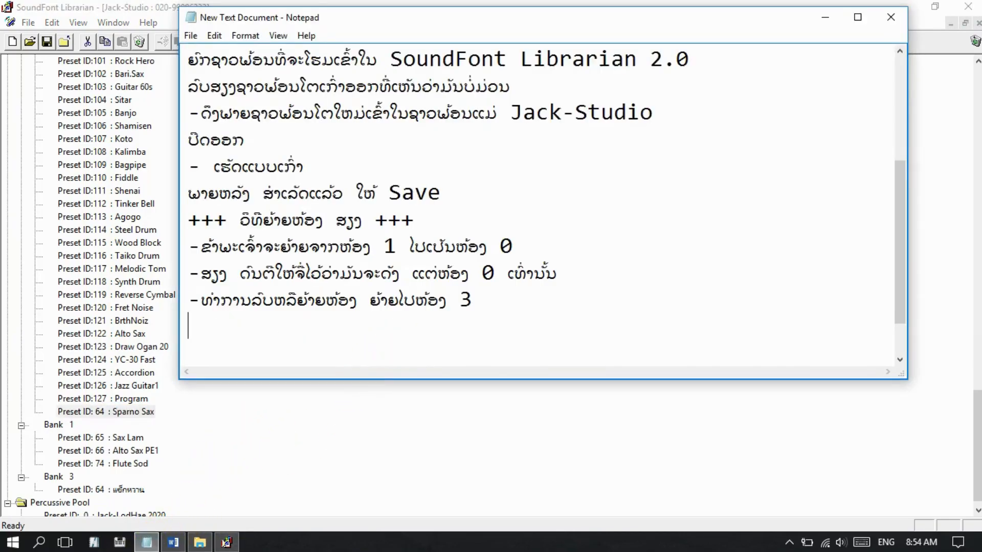
text(c)
key(BackSpace)
key(alt+shift)
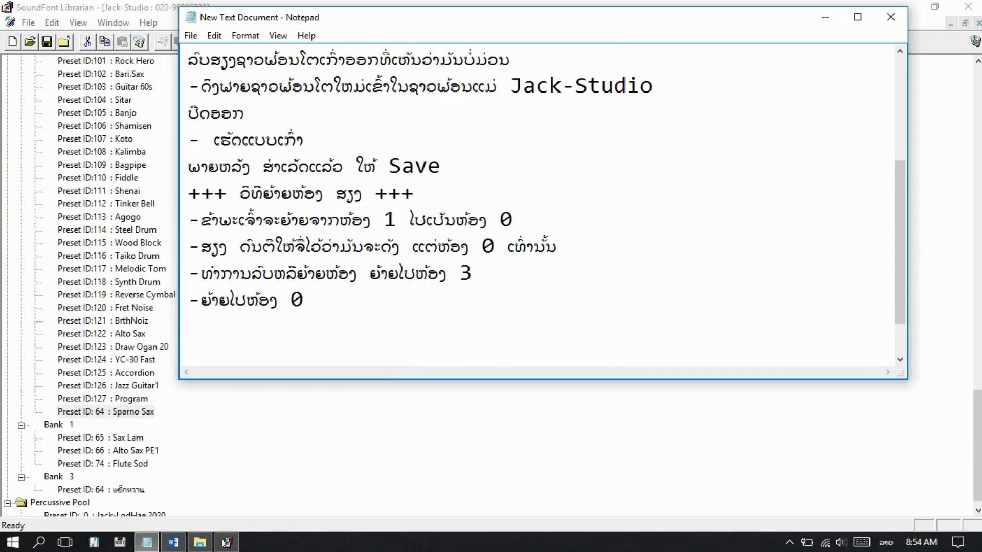
text(ແລ້ວແຕ່)
text(ຍ)
key(BackSpace)
text(ຢ)
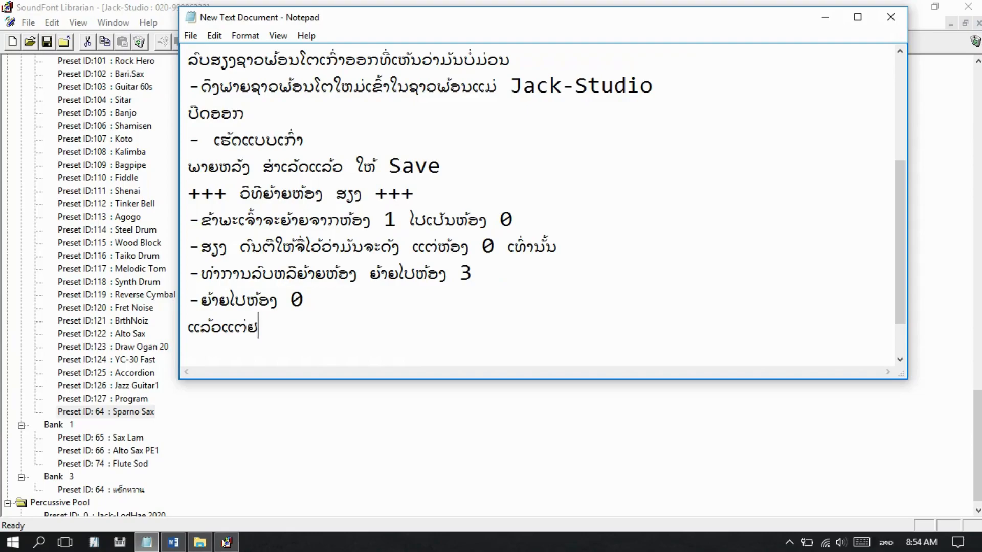
text(າກໃຫ)
text(້ດ້)
text(ງ )
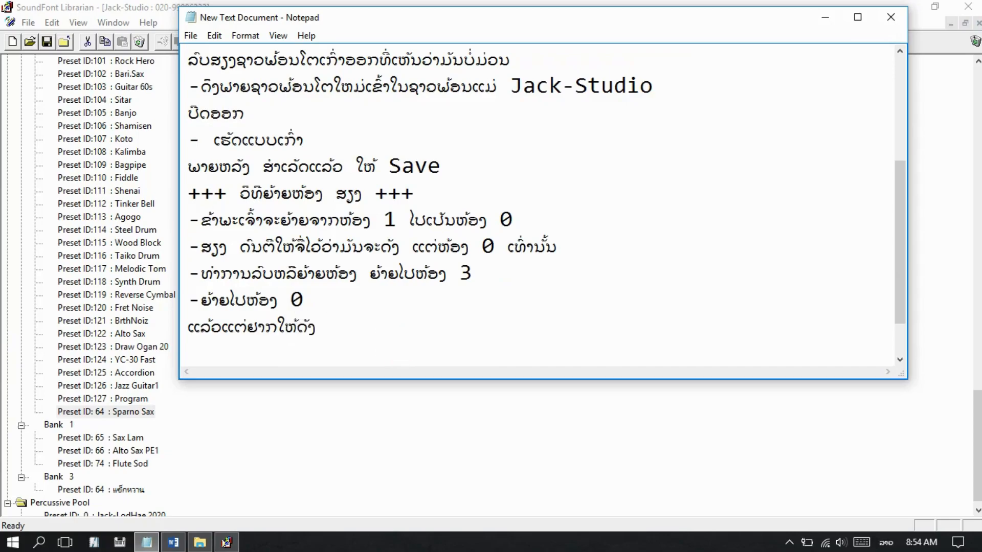
text(ຍ)
text(ູ່)
text(ຫ້)
text(ອງ )
text(ໃດ)
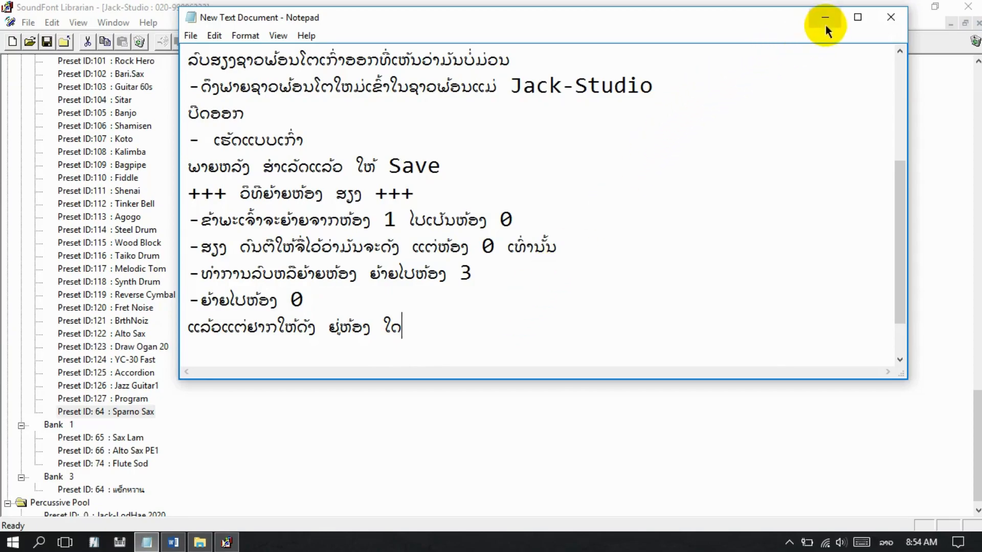
Add the closing note line "ພາຍຫລັງ ສຳເລັດແລ້ວ ທຳການ Save" and minimize Notepad.
key(Return)
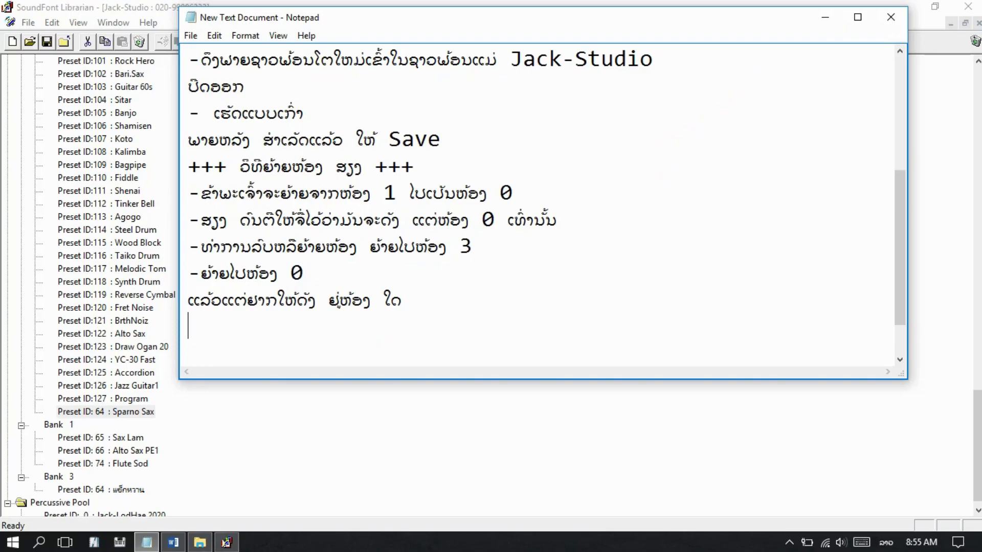
text(ທ່າ)
key(BackSpace)
key(BackSpace)
key(BackSpace)
key(BackSpace)
key(Return)
text(ພາຍຫລັງ ສພ)
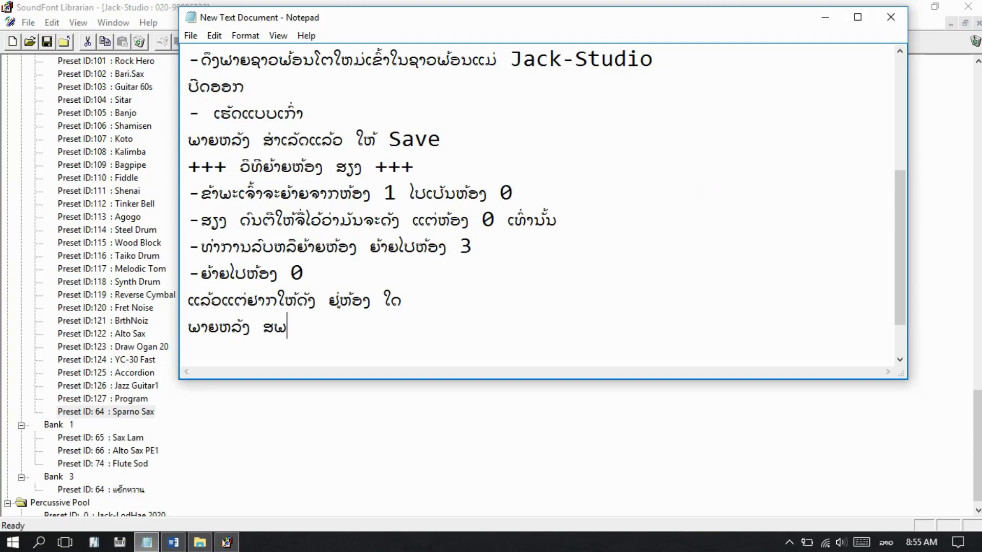
key(BackSpace)
text(ຳເລັດແລ້)
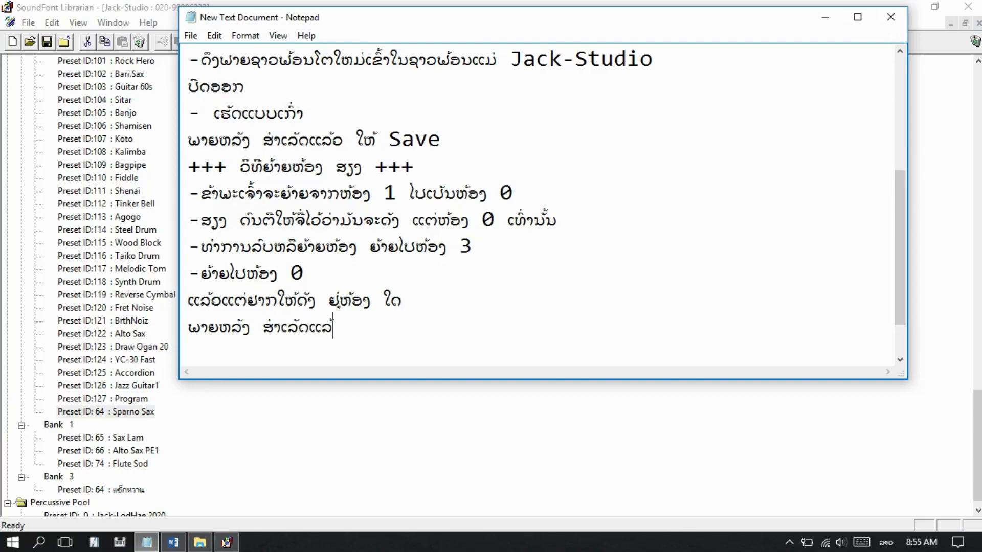
text(ວ ທ່າການ)
key(alt+shift)
text(Savw)
key(BackSpace)
text(e)
click(826, 16)
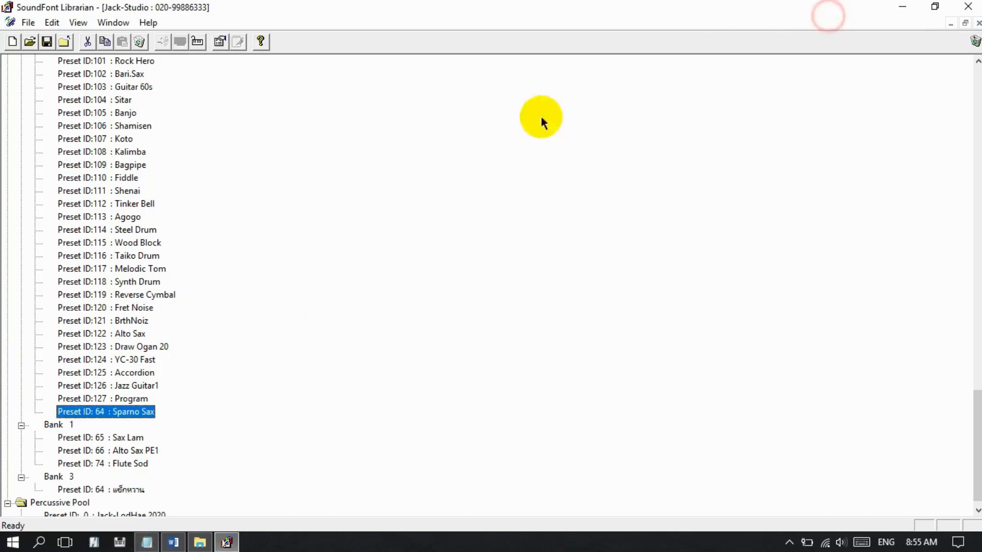
Return to the start of the preset tree, save the Jack-Studio soundfont and close SoundFont Librarian.
scroll(333, 283, up, 20)
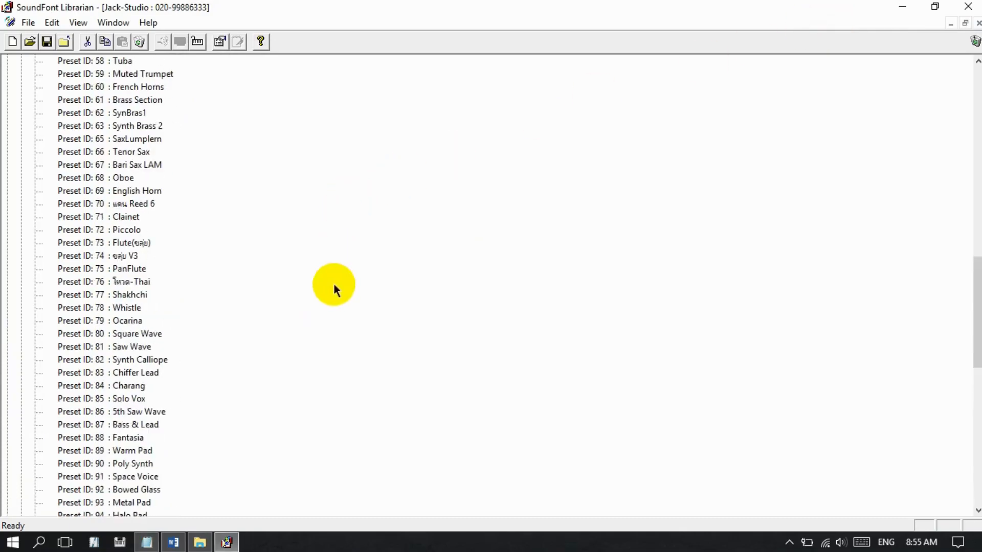
scroll(333, 283, up, 4)
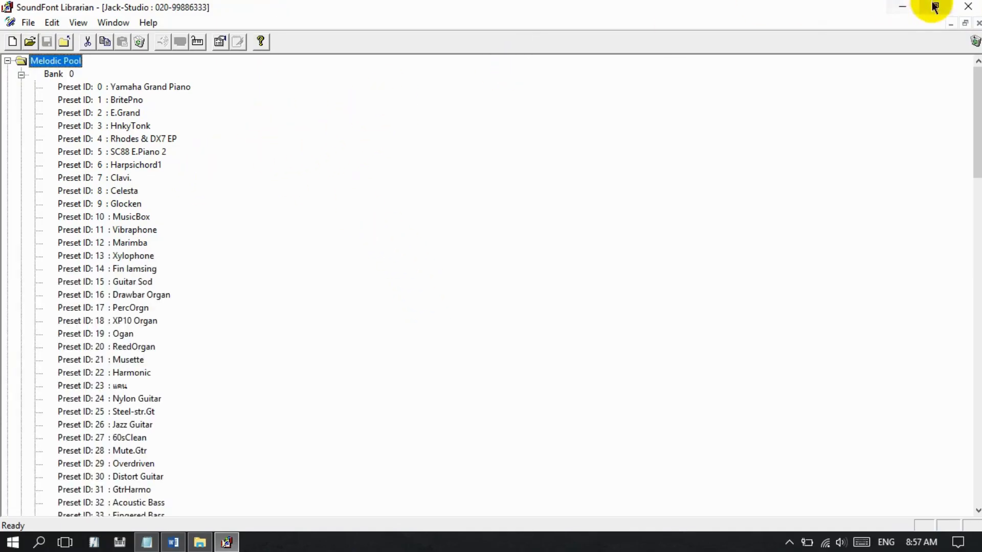
click(978, 13)
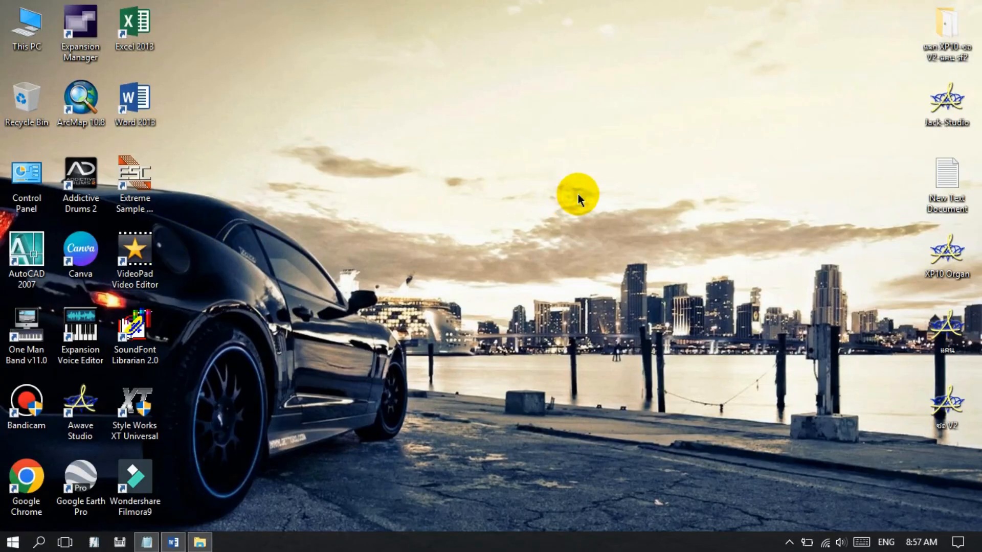
Launch One Man Band v11.0 from the desktop and open the CoolSoft VirtualMIDISynth Configurator.
double_click(27, 331)
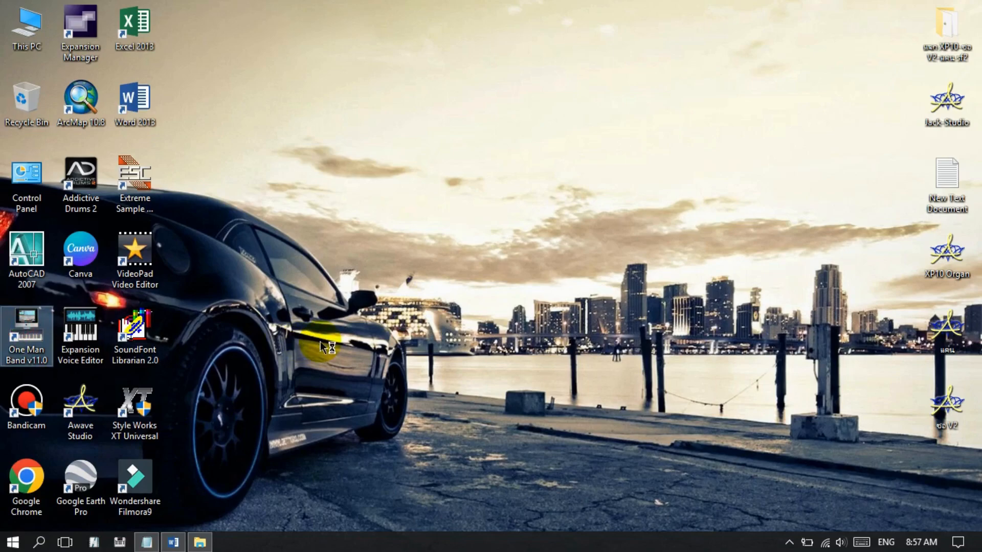
click(541, 322)
click(541, 321)
click(541, 321)
click(542, 330)
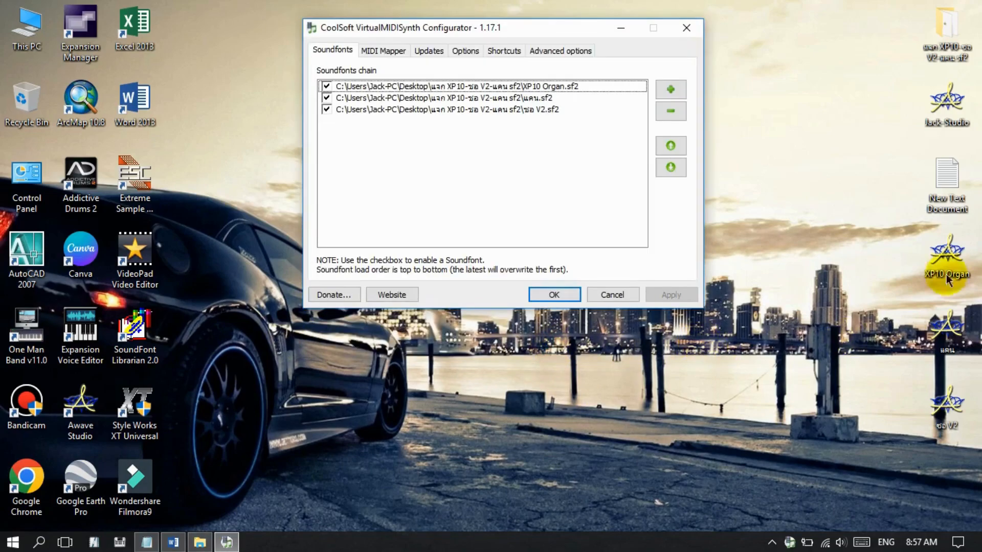
Remove the ซอ V2, แคน and XP10 Organ soundfonts from the VirtualMIDISynth soundfonts chain.
click(550, 112)
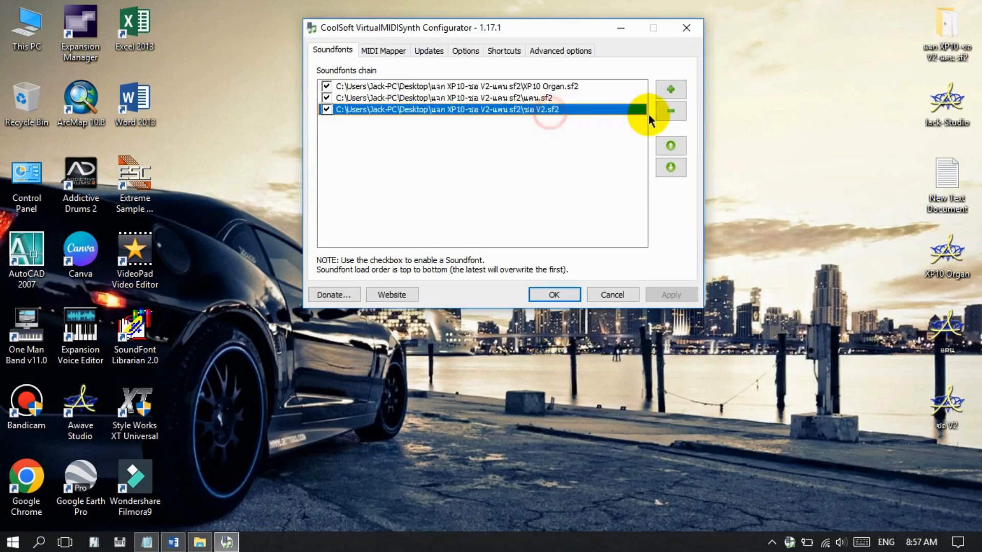
click(670, 111)
click(671, 111)
click(670, 111)
Add Jack-Studio.sf2 from the Desktop to the soundfonts chain, accept the configuration and dismiss the restart notice.
click(669, 91)
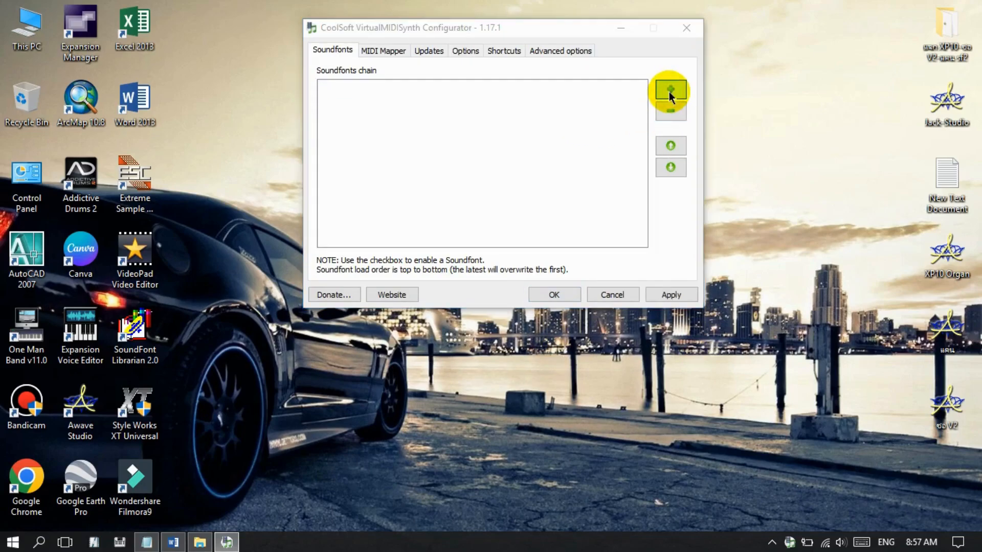
double_click(948, 105)
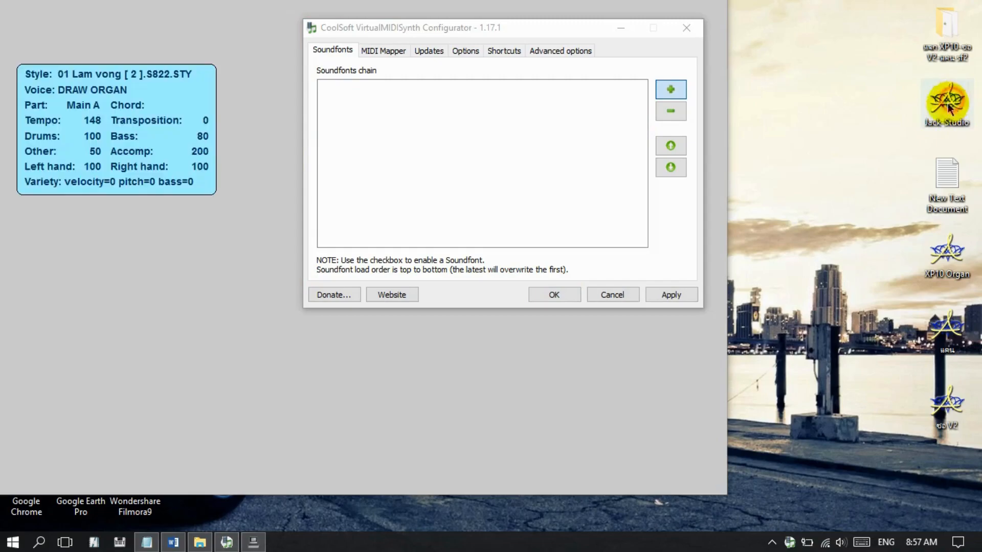
click(664, 91)
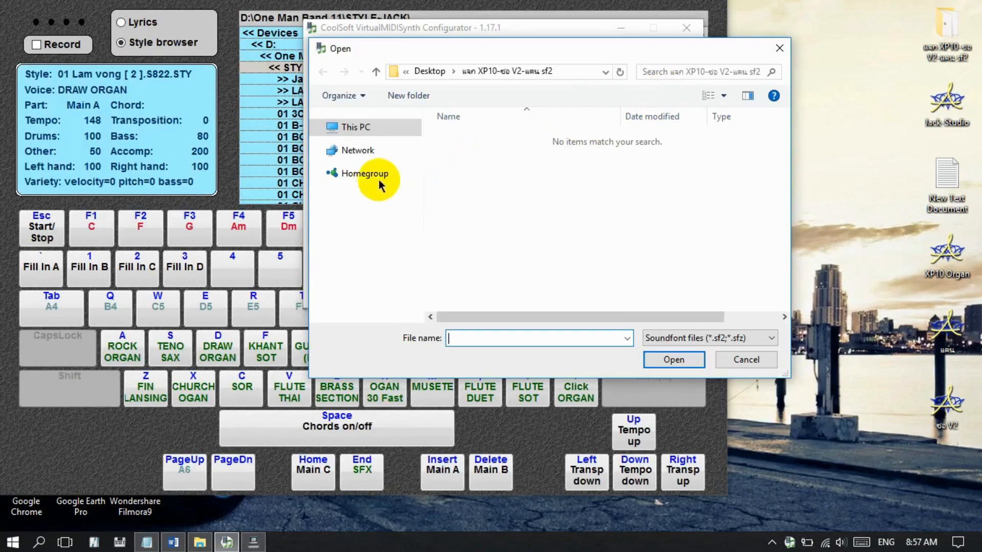
click(379, 149)
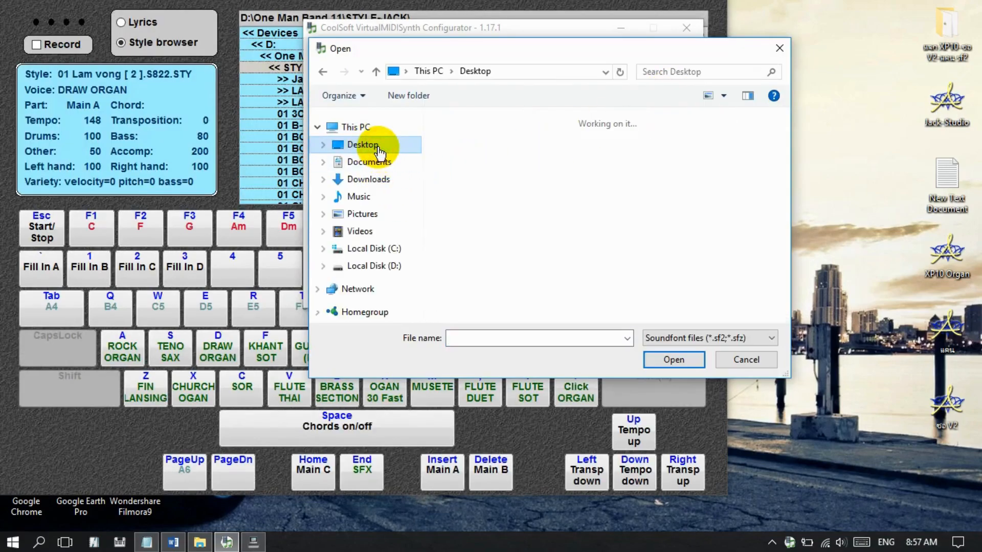
click(562, 154)
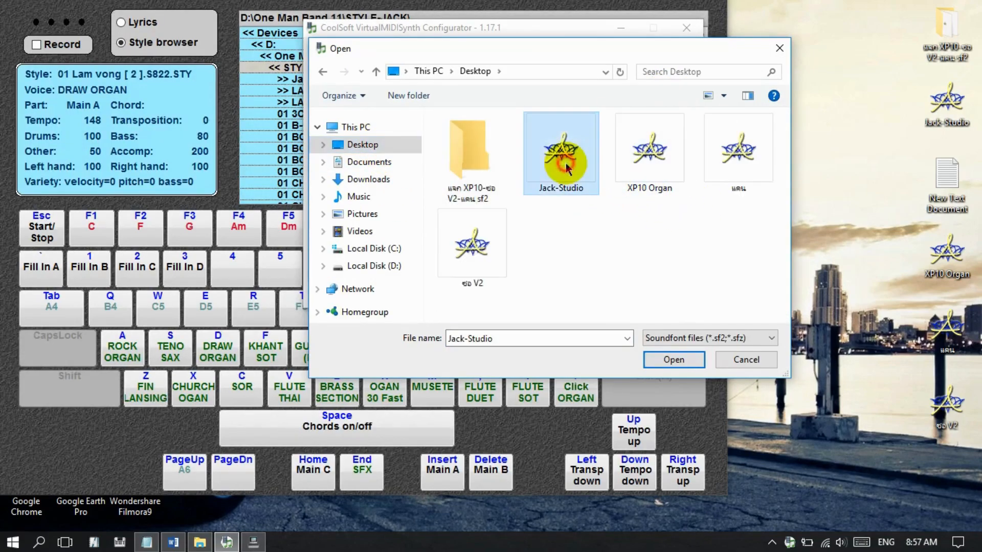
click(674, 360)
click(549, 294)
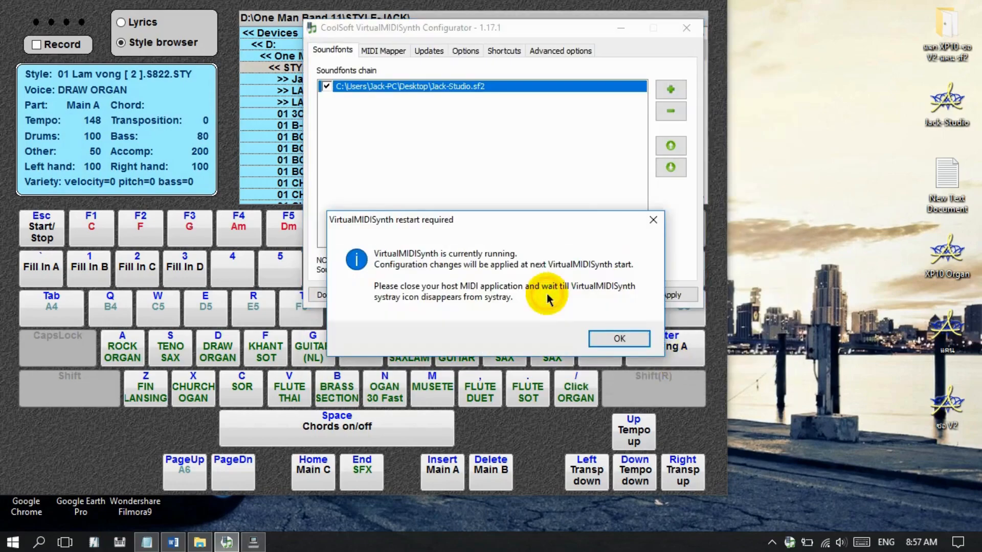
click(623, 350)
Maximize the One Man Band window, choose the MIDI Out device in the preferences and close them.
drag(727, 88, 762, 101)
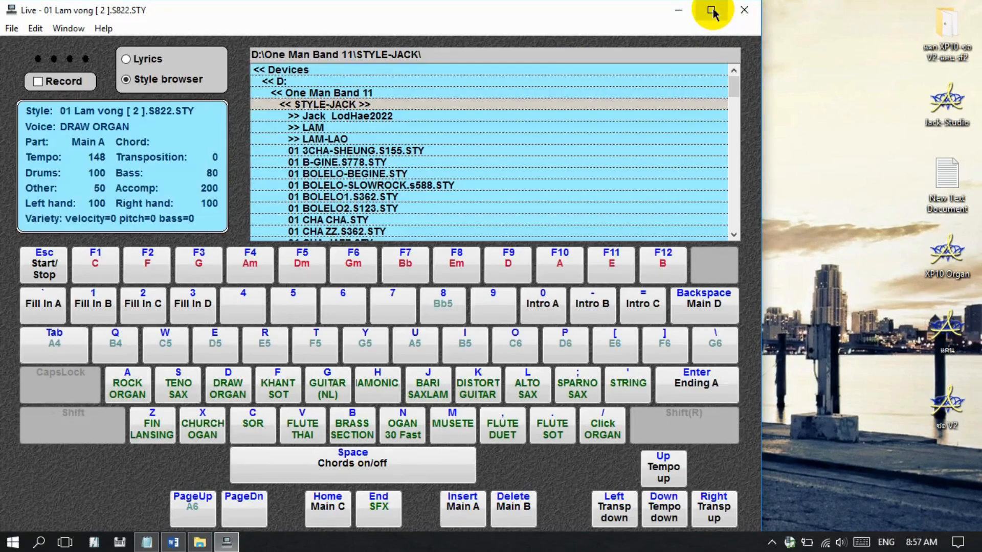
click(714, 10)
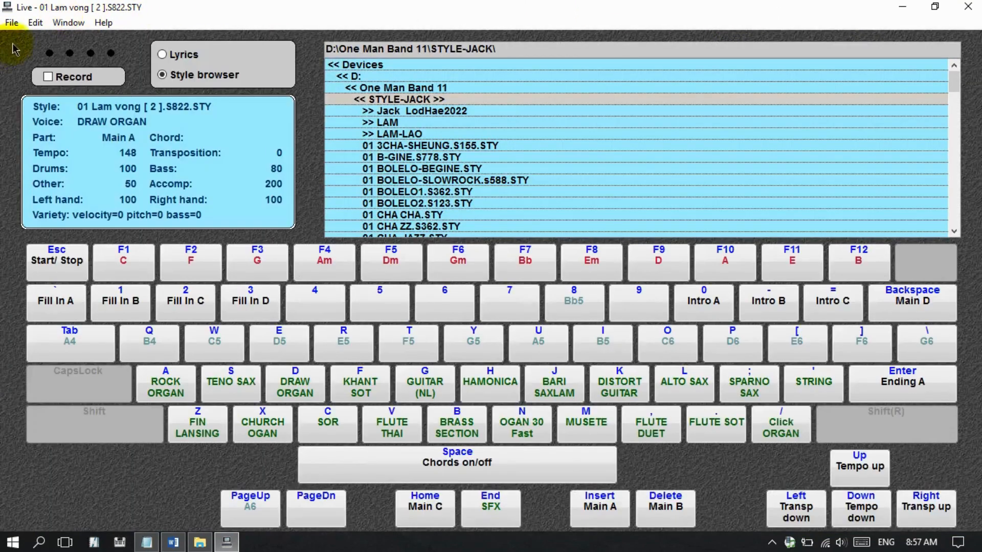
click(11, 23)
click(23, 64)
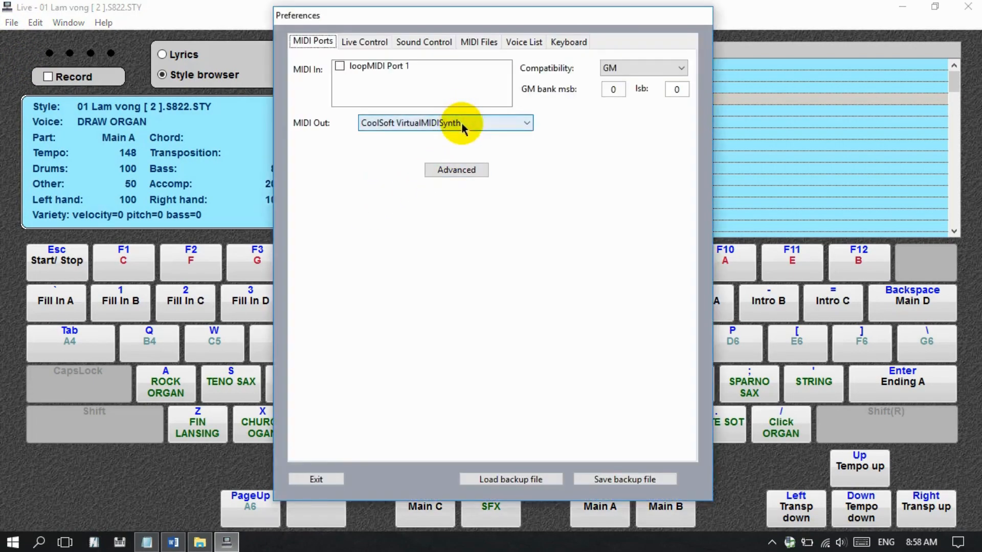
click(461, 123)
click(432, 159)
click(318, 479)
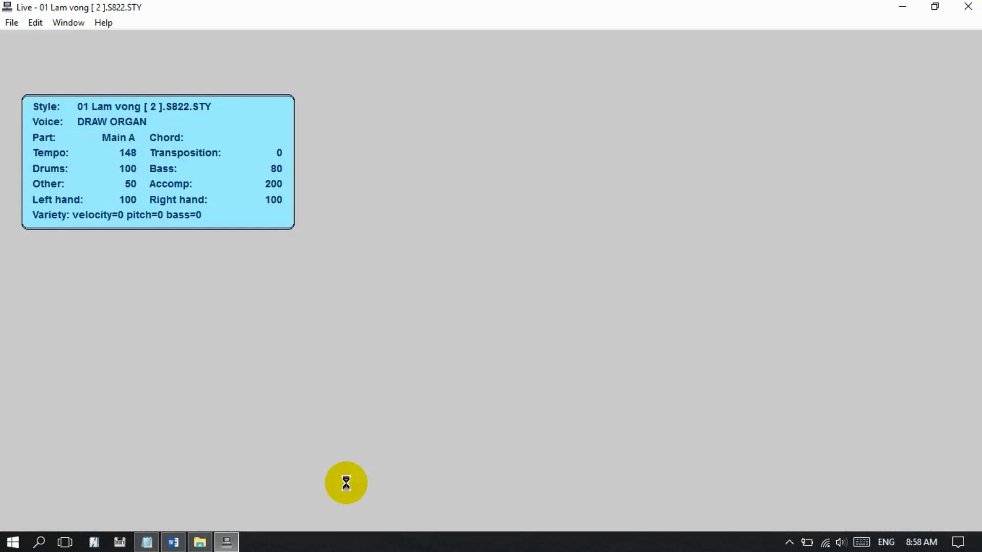
Start the 01 Lam vong style, play Fill In A and select the ROCK ORGAN voice.
key(Escape)
key(grave)
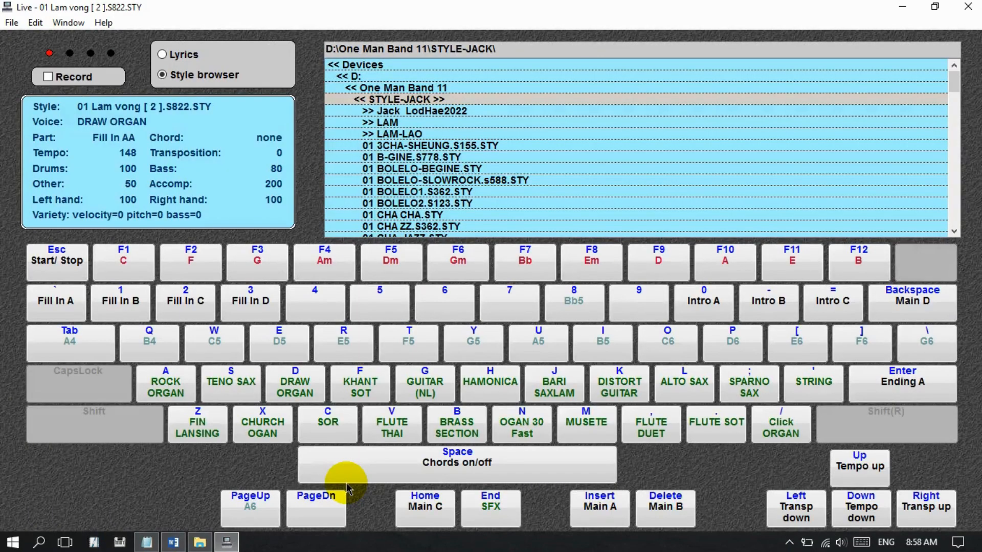
key(grave)
click(182, 400)
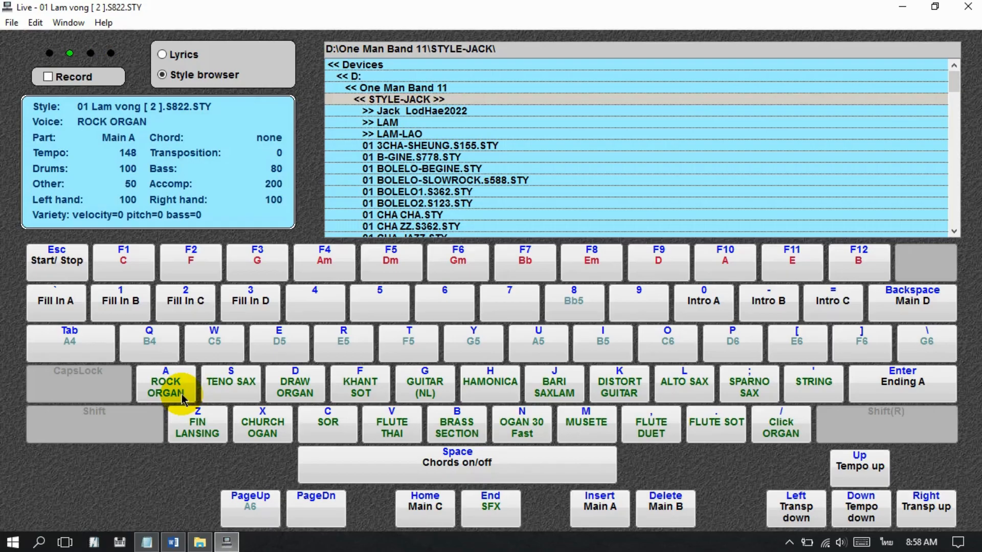
Turn the system volume all the way down.
key(XF86AudioLowerVolume)
key(XF86AudioLowerVolume)
key(XF86AudioLowerVolume)
key(XF86AudioLowerVolume)
key(XF86AudioLowerVolume)
key(XF86AudioLowerVolume)
key(XF86AudioLowerVolume)
key(XF86AudioLowerVolume)
key(XF86AudioLowerVolume)
key(XF86AudioLowerVolume)
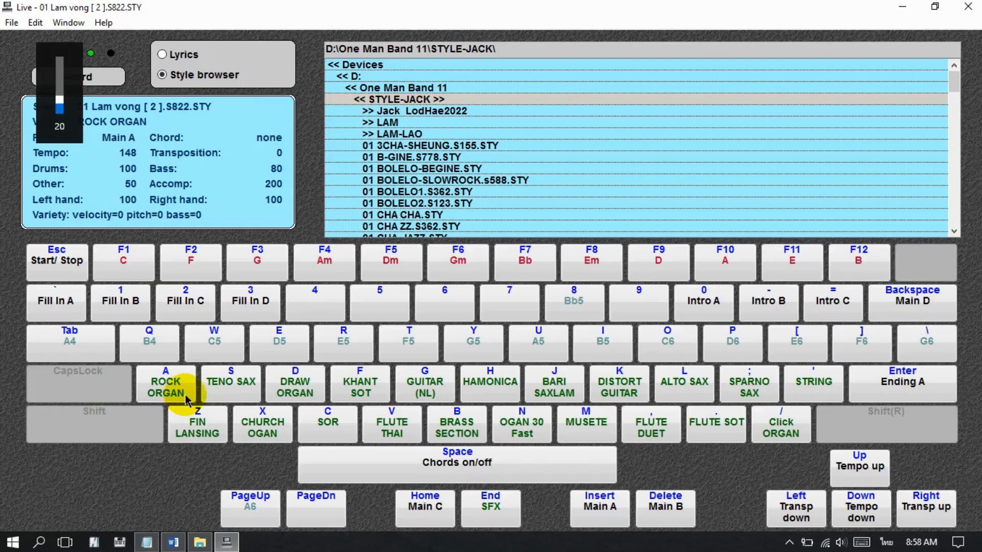
key(XF86AudioLowerVolume)
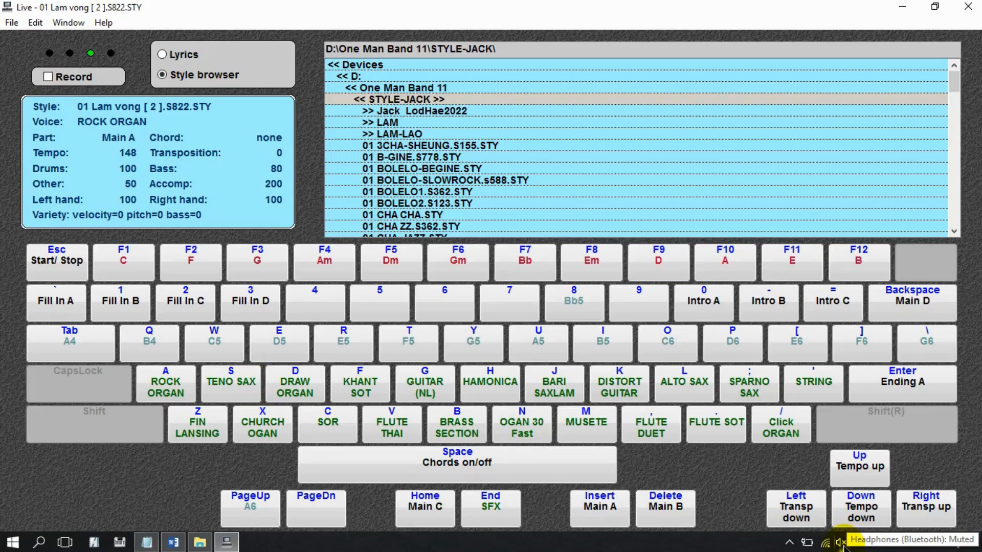
Raise the system volume back up to hear the playing style.
key(XF86AudioRaiseVolume)
key(XF86AudioRaiseVolume)
key(XF86AudioRaiseVolume)
key(XF86AudioRaiseVolume)
key(XF86AudioRaiseVolume)
key(XF86AudioRaiseVolume)
key(XF86AudioRaiseVolume)
key(XF86AudioRaiseVolume)
key(XF86AudioRaiseVolume)
key(XF86AudioRaiseVolume)
key(XF86AudioRaiseVolume)
key(XF86AudioRaiseVolume)
key(XF86AudioRaiseVolume)
key(XF86AudioRaiseVolume)
key(XF86AudioRaiseVolume)
key(XF86AudioRaiseVolume)
key(XF86AudioRaiseVolume)
key(XF86AudioRaiseVolume)
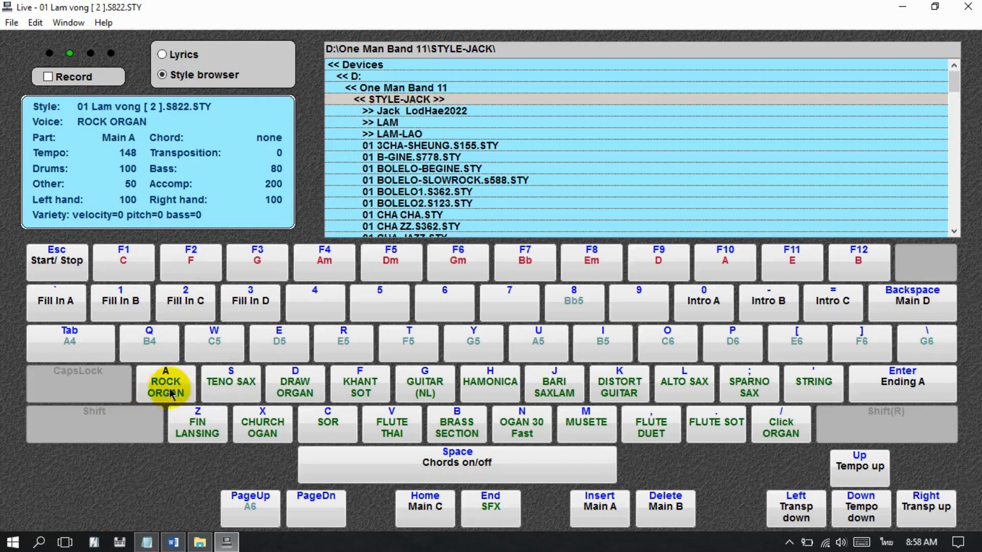
Try the KHANT SOT and SPARNO SAX voices with the style and close One Man Band.
click(342, 394)
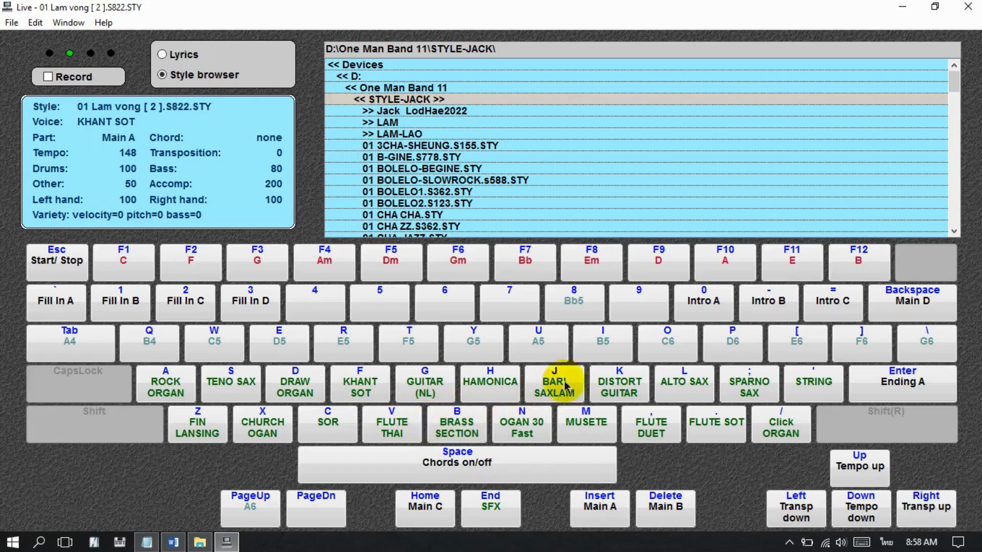
click(748, 387)
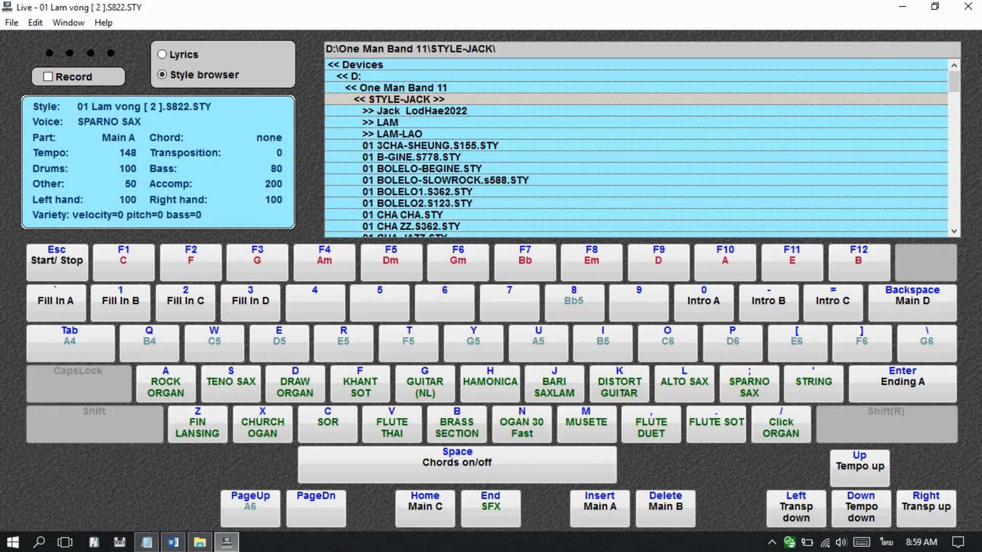
click(975, 10)
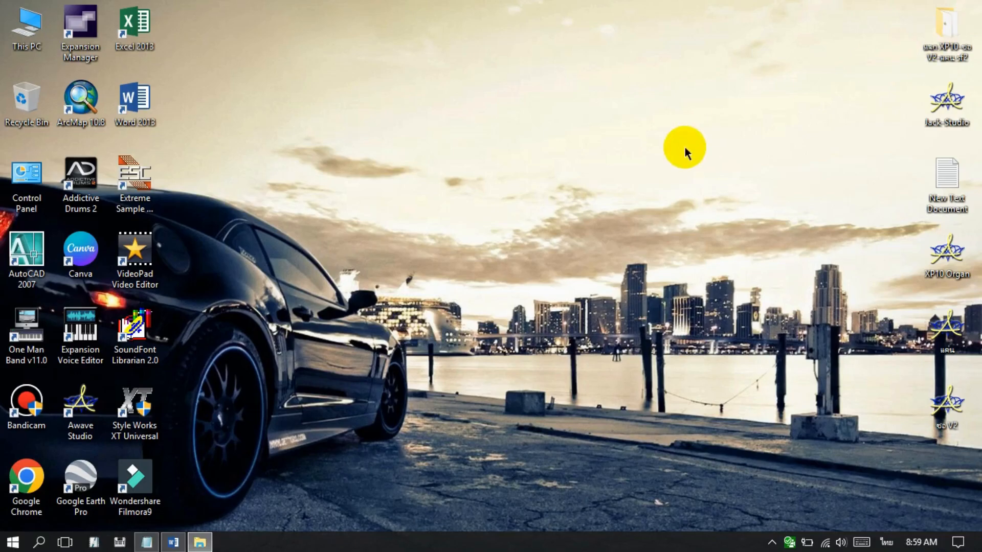